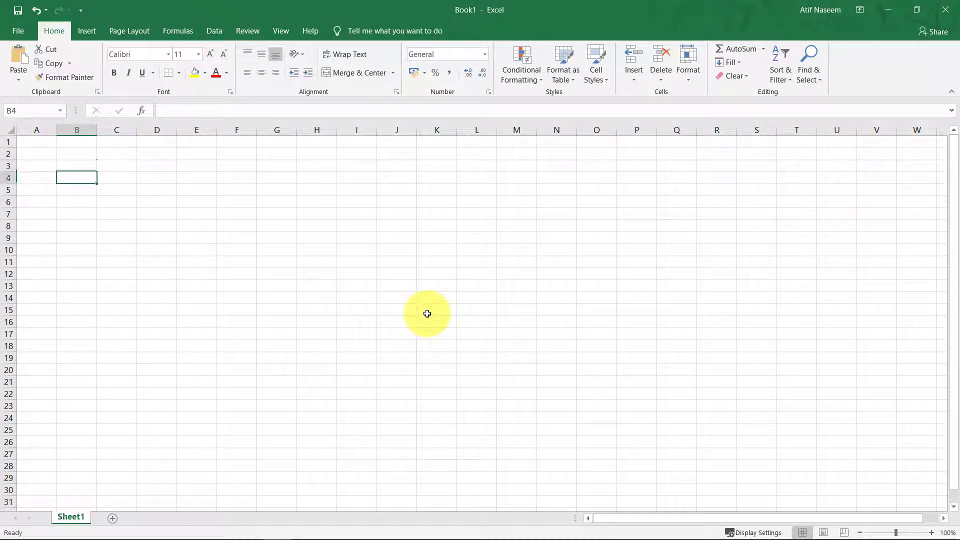
# - Type the title 'Age Calculator' into cell B5
pyautogui.write('Ag')
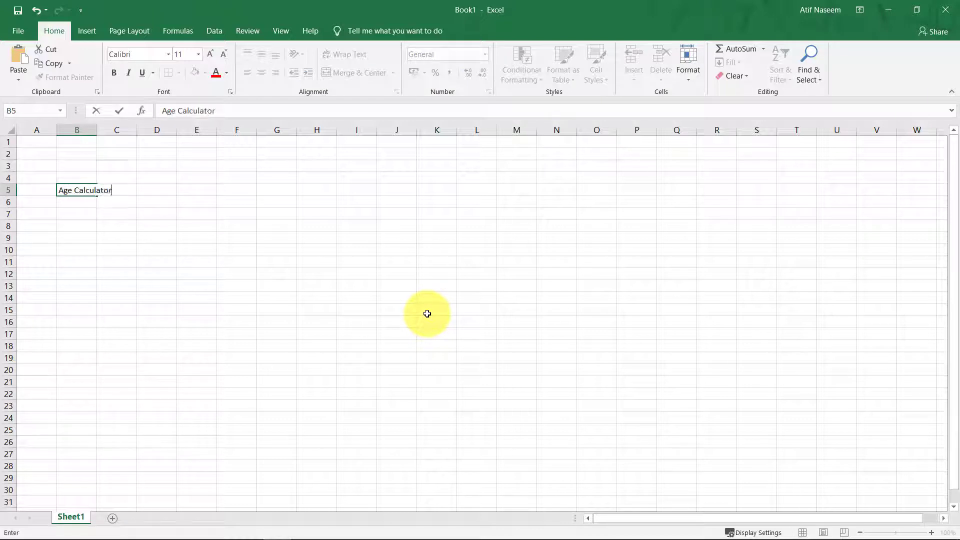
pyautogui.write('e Calculator')
pyautogui.press('Right')
pyautogui.press('Right')
pyautogui.press('Right')
pyautogui.press('Right')
pyautogui.press('Up')
pyautogui.press('Right')
pyautogui.press('Left')
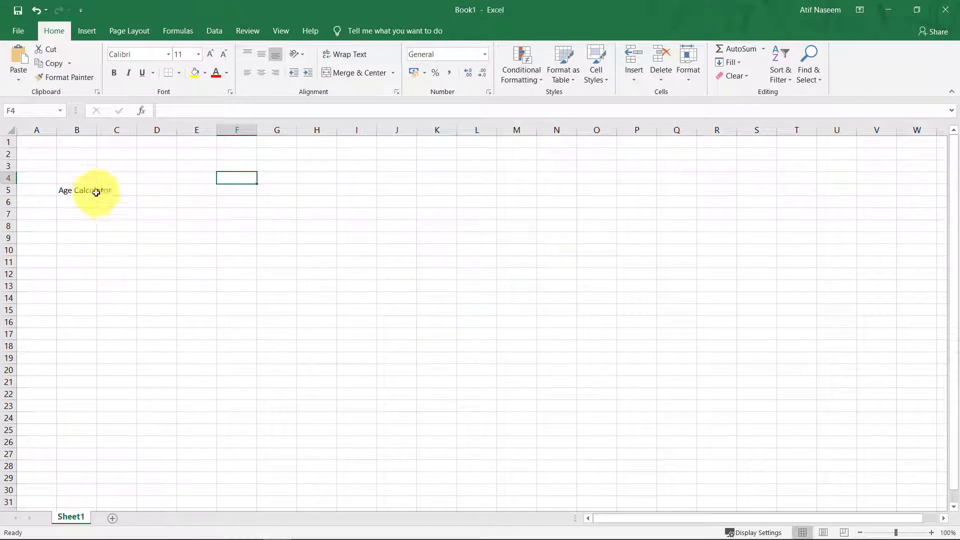
# - Give the title row B5:F5 a thick bottom border
pyautogui.moveTo(64, 190); pyautogui.dragTo(220, 190)
pyautogui.keyDown('ctrl'); pyautogui.scroll(6, 242, 285); pyautogui.keyUp('ctrl')
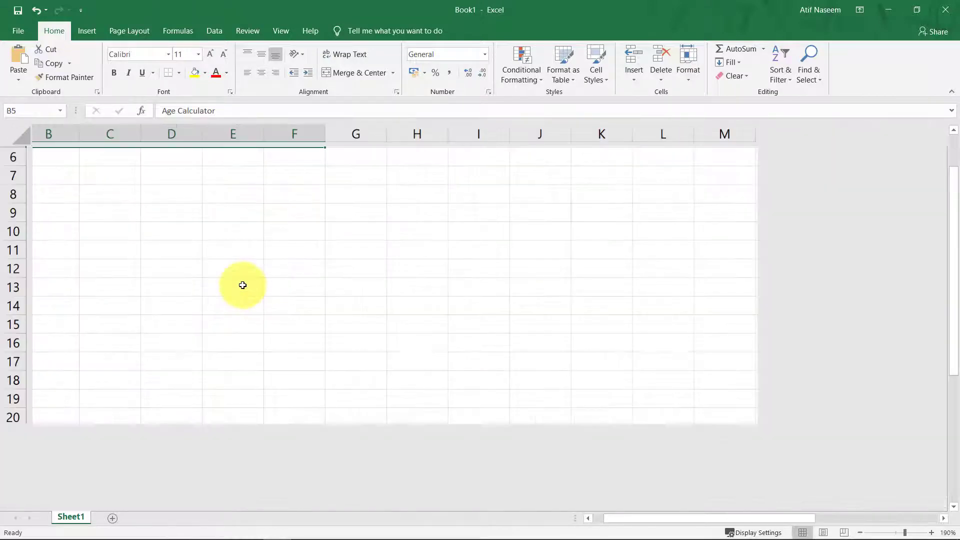
pyautogui.keyDown('ctrl'); pyautogui.scroll(5, 242, 285); pyautogui.keyUp('ctrl')
pyautogui.scroll(2, 458, 374)
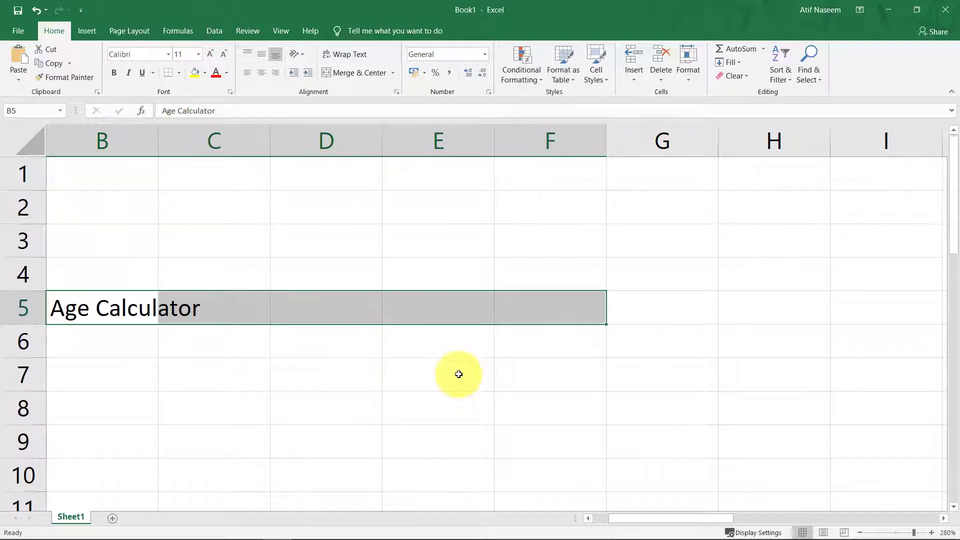
pyautogui.moveTo(688, 520); pyautogui.dragTo(662, 521)
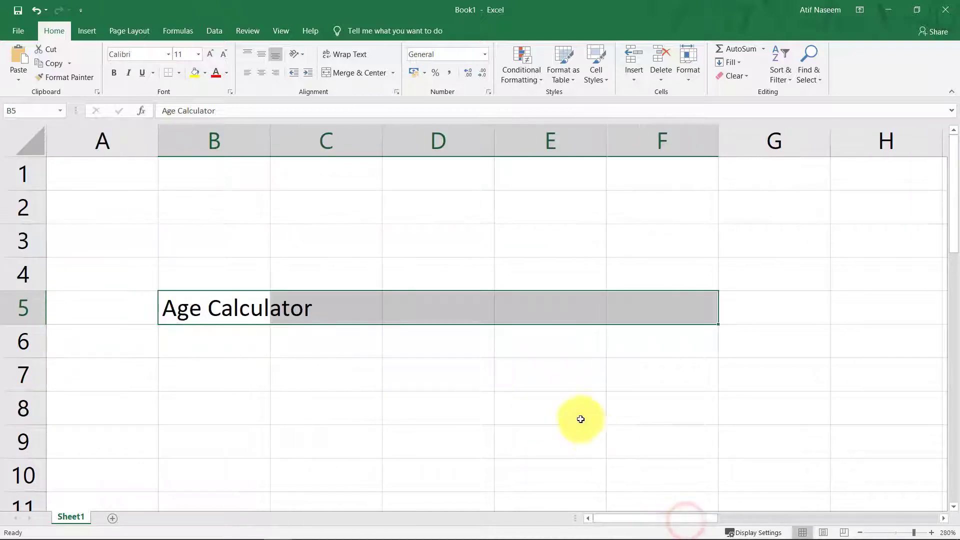
pyautogui.keyDown('ctrl'); pyautogui.scroll(-2, 578, 418); pyautogui.keyUp('ctrl')
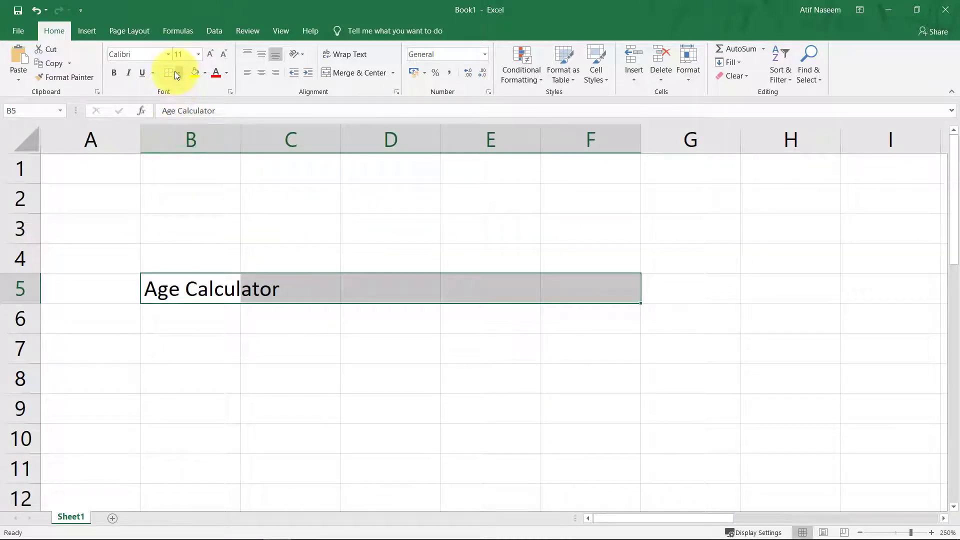
pyautogui.click(178, 72)
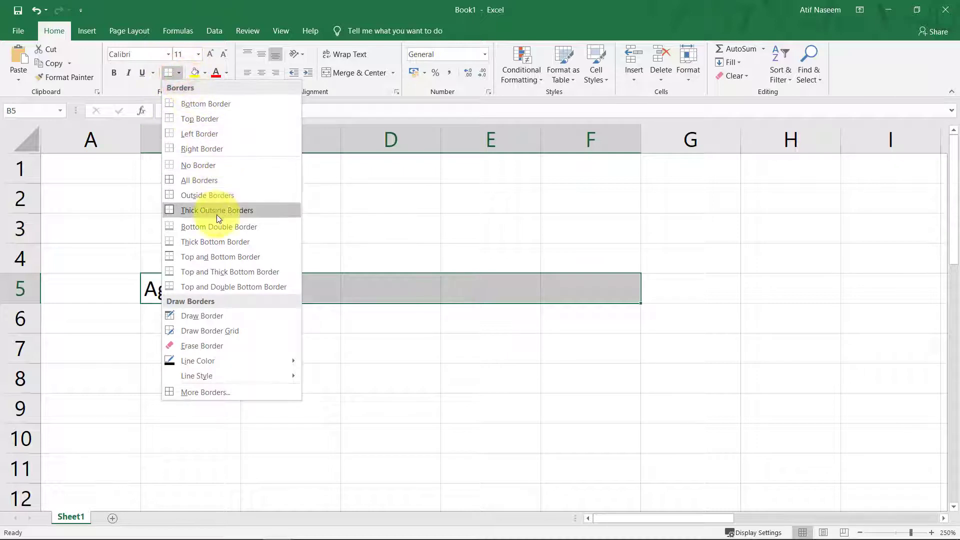
pyautogui.click(216, 243)
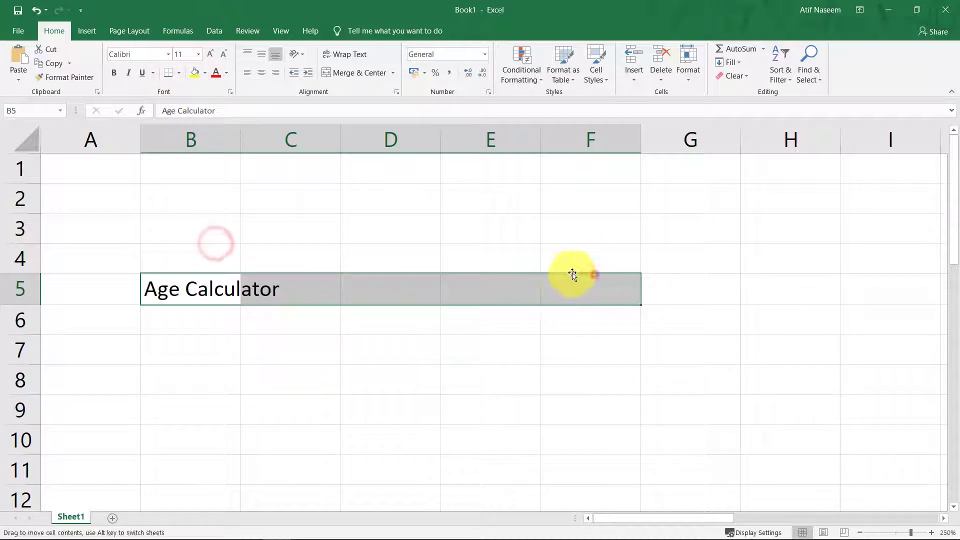
pyautogui.click(501, 232)
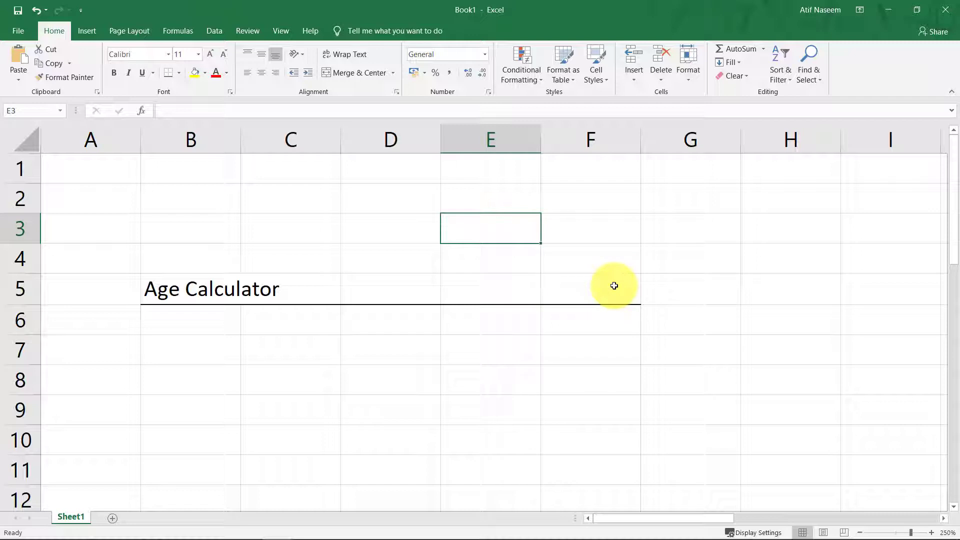
# - Enter =TODAY() and =NOW() in column F, then shift both down to F4:F5
pyautogui.press('Right')
pyautogui.write('=tod')
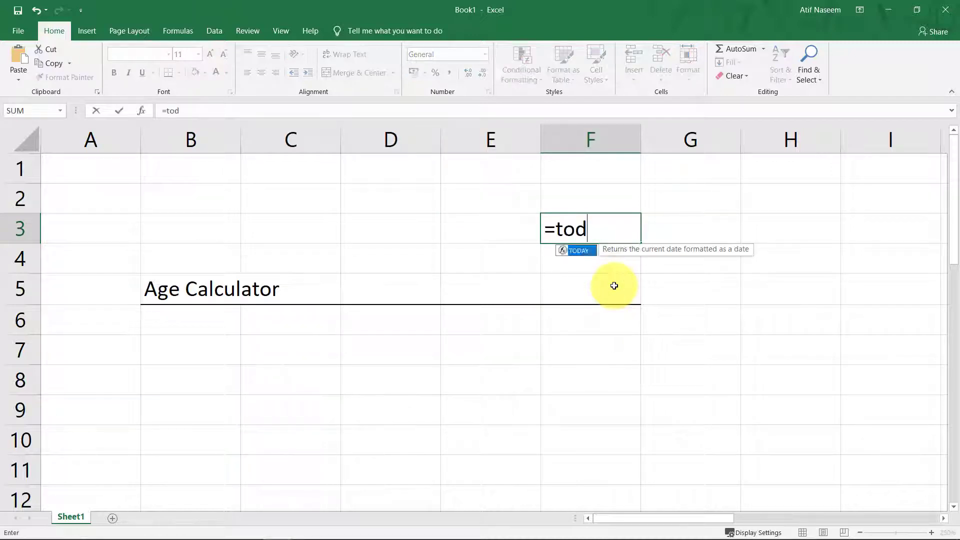
pyautogui.write('a')
pyautogui.press('Tab')
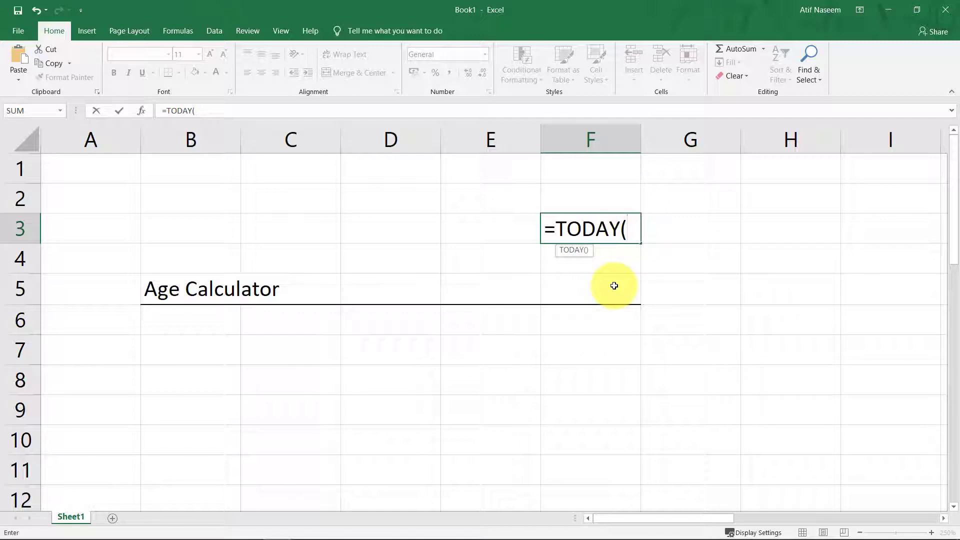
pyautogui.press('Return')
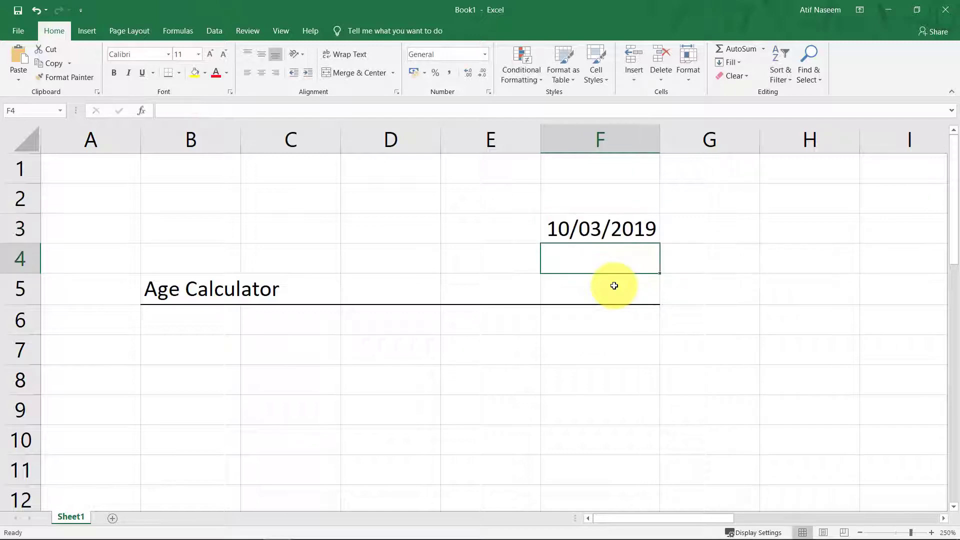
pyautogui.write('-')
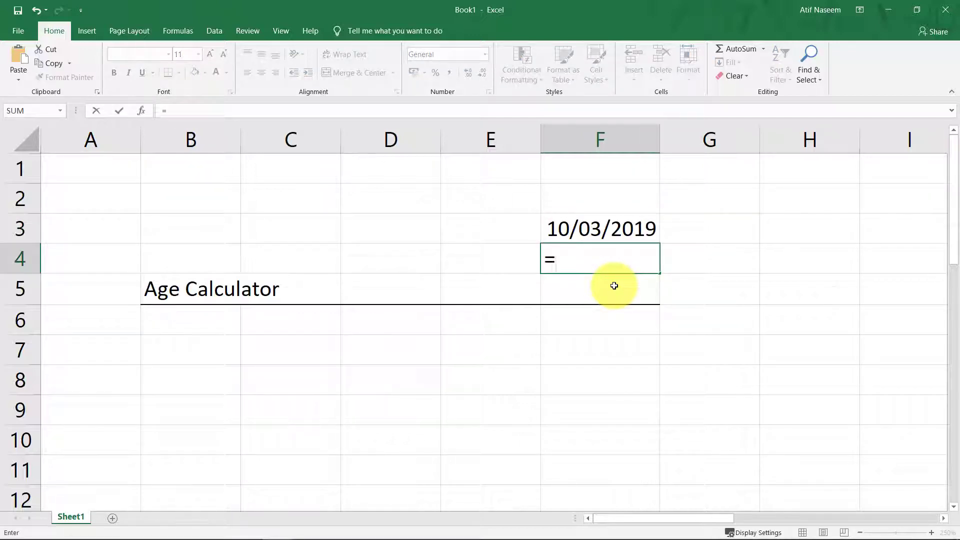
pyautogui.write('now()')
pyautogui.press('Return')
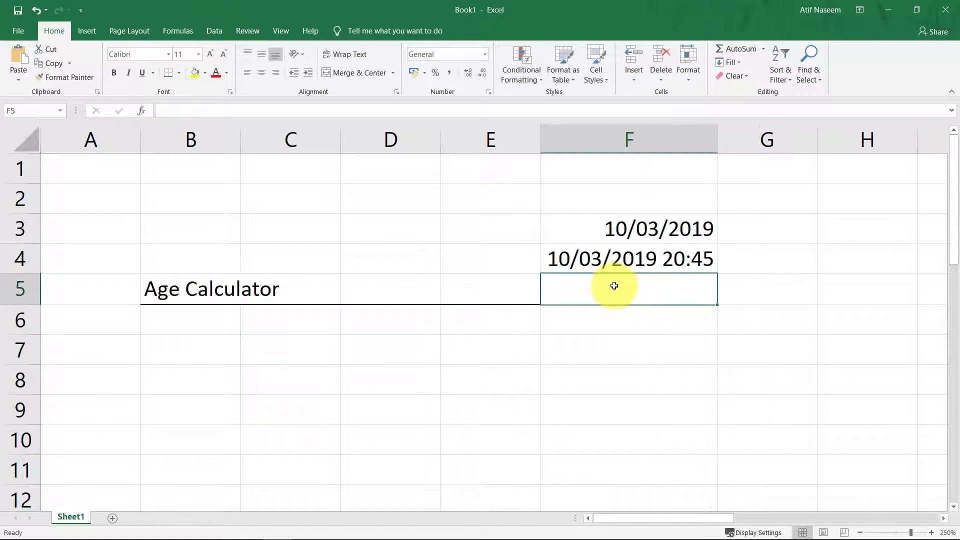
pyautogui.moveTo(634, 228); pyautogui.dragTo(627, 257)
pyautogui.moveTo(718, 239); pyautogui.dragTo(748, 276)
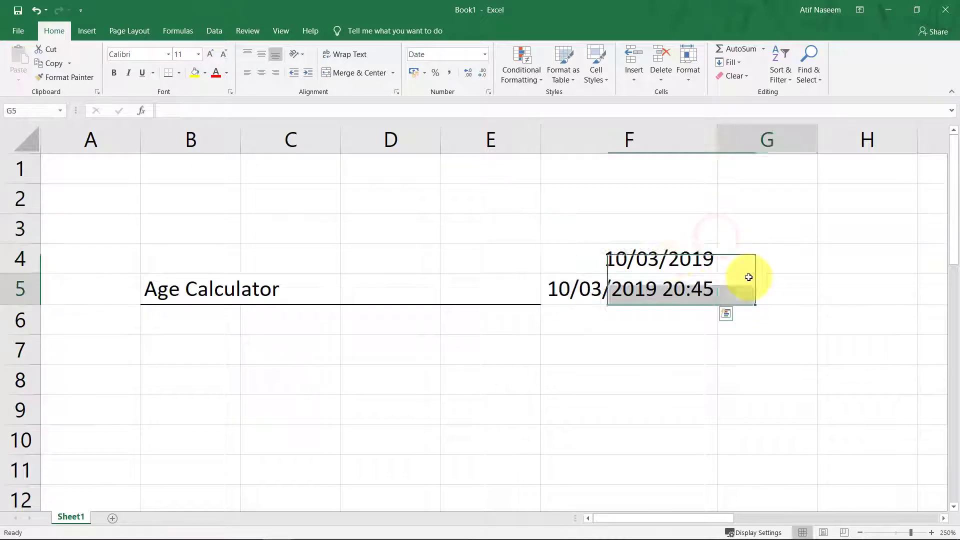
# - Format the date in F4 with the 14-Mar-2012 date style
pyautogui.rightClick(667, 257)
pyautogui.click(708, 456)
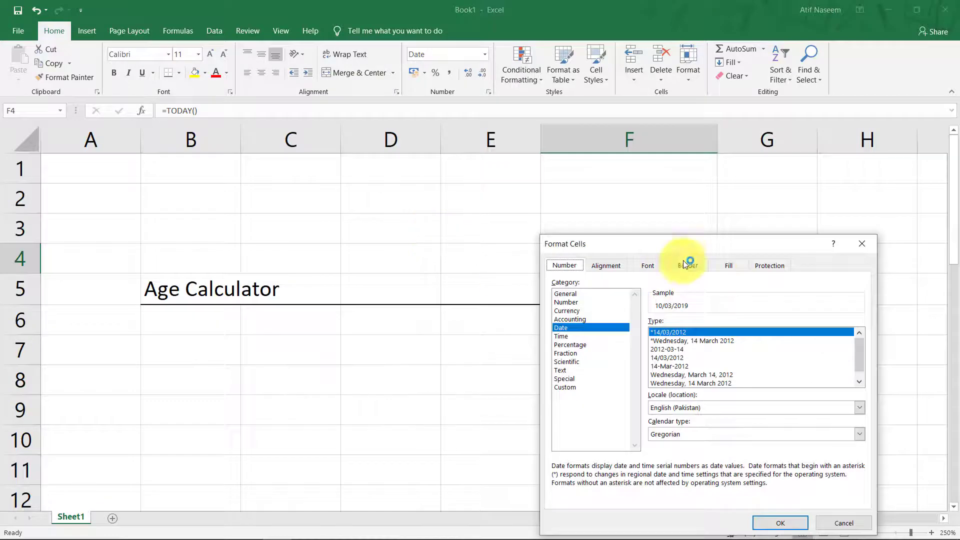
pyautogui.moveTo(680, 247); pyautogui.dragTo(534, 172)
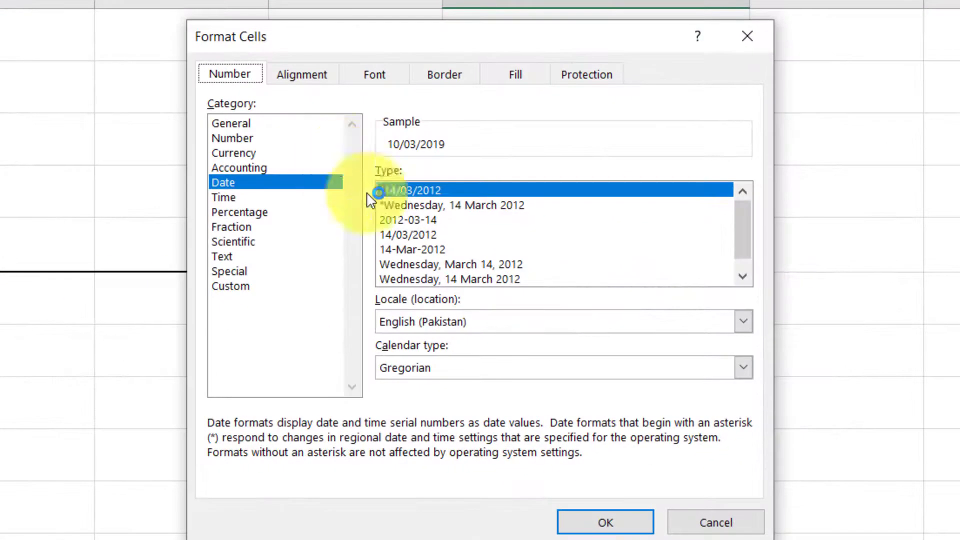
pyautogui.click(452, 258)
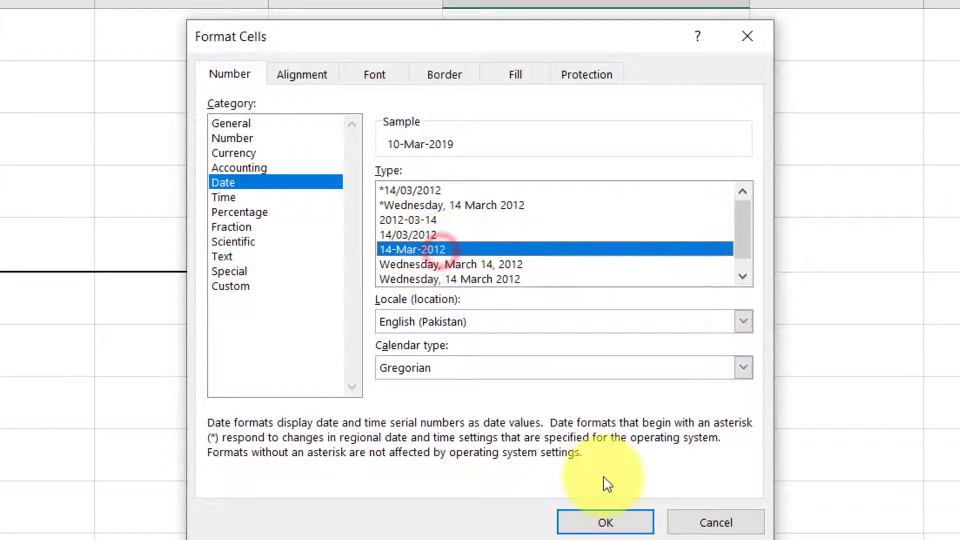
pyautogui.click(625, 521)
# - Format the date-time in F5 with the custom h:mm format to show only 20:45
pyautogui.click(627, 250)
pyautogui.rightClick(626, 248)
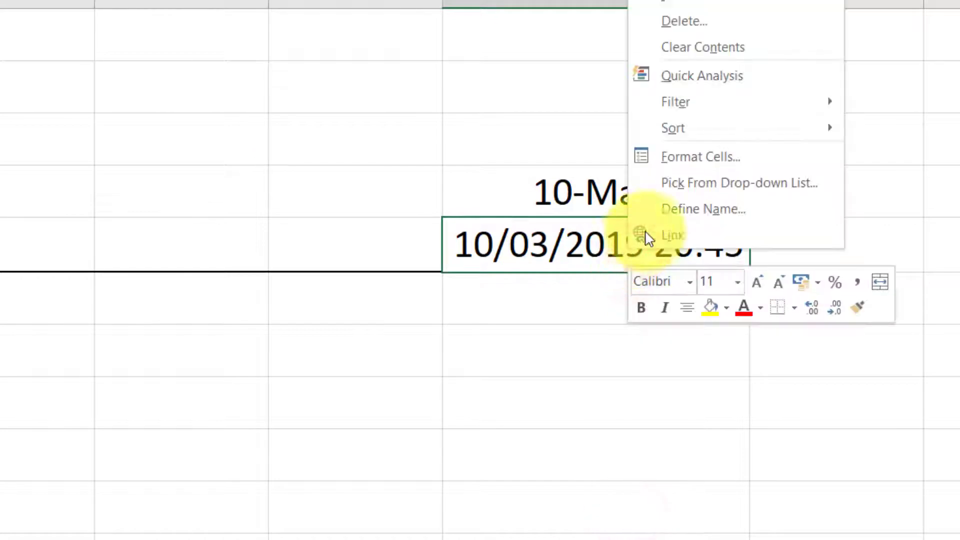
pyautogui.click(706, 154)
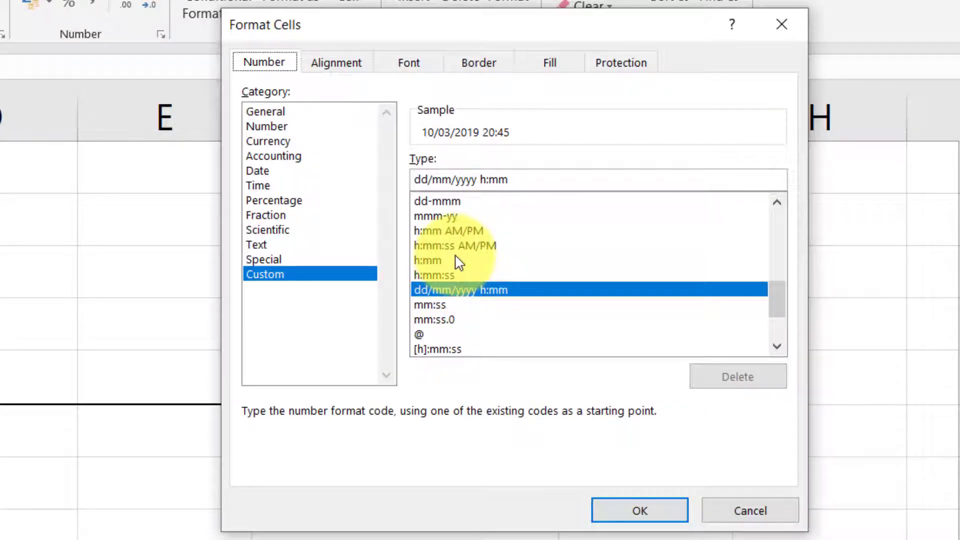
pyautogui.click(460, 262)
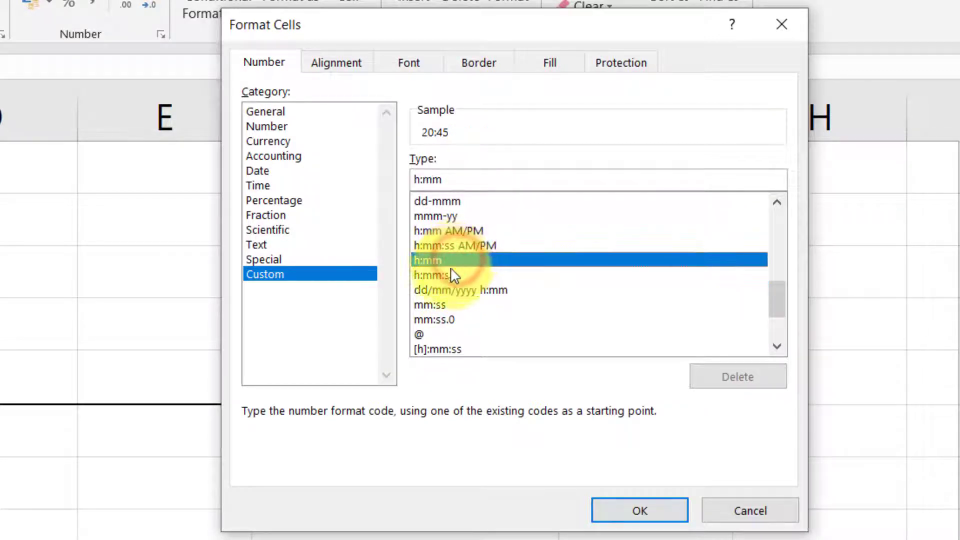
pyautogui.click(630, 505)
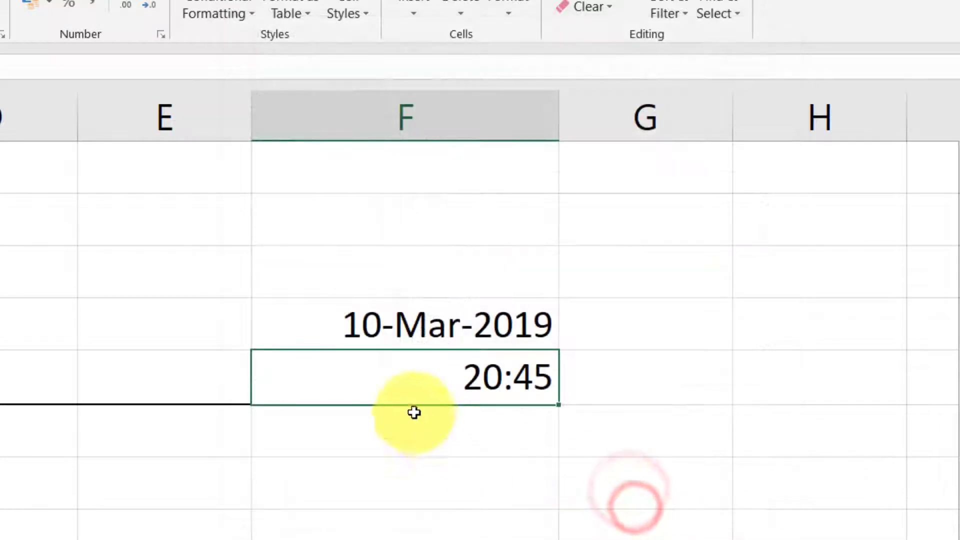
pyautogui.click(525, 437)
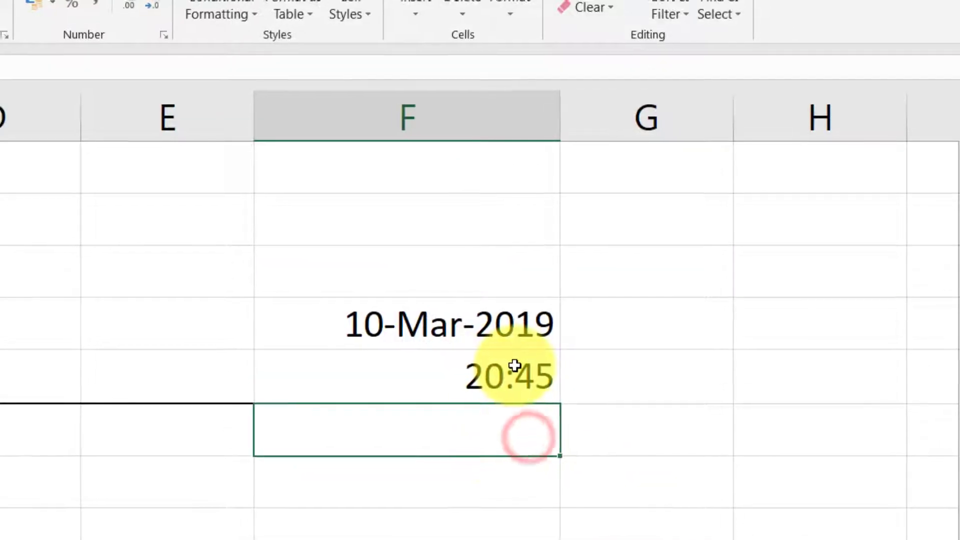
pyautogui.click(323, 515)
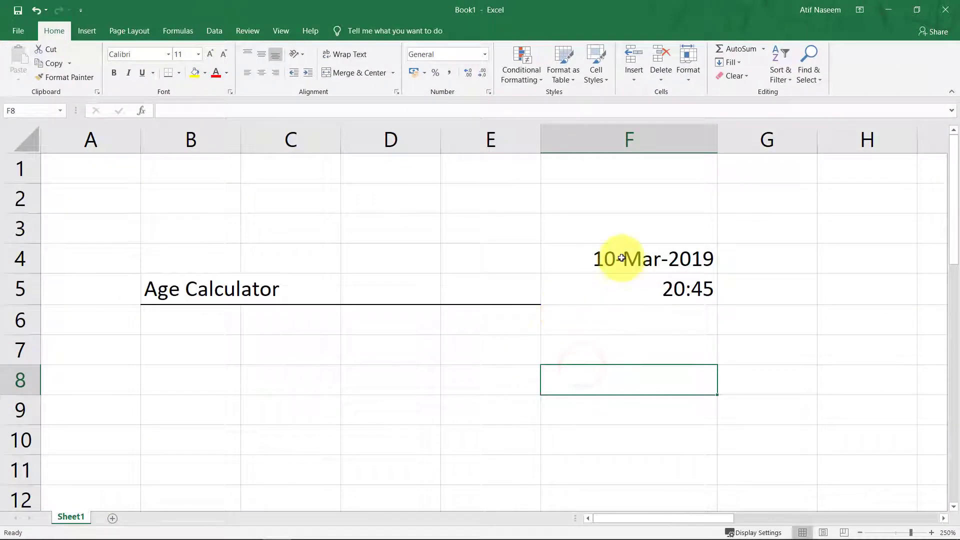
# - Move the date and time to E4:E5, then merge D4:E4 and D5:E5
pyautogui.moveTo(617, 259); pyautogui.dragTo(493, 285)
pyautogui.click(562, 339)
pyautogui.moveTo(418, 250); pyautogui.dragTo(453, 196)
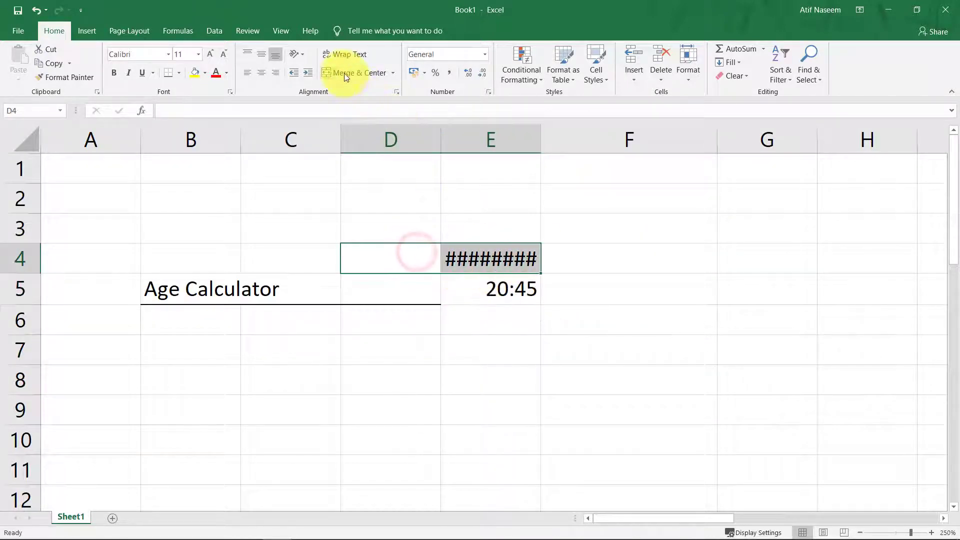
pyautogui.click(360, 73)
pyautogui.click(477, 340)
pyautogui.moveTo(450, 281); pyautogui.dragTo(390, 287)
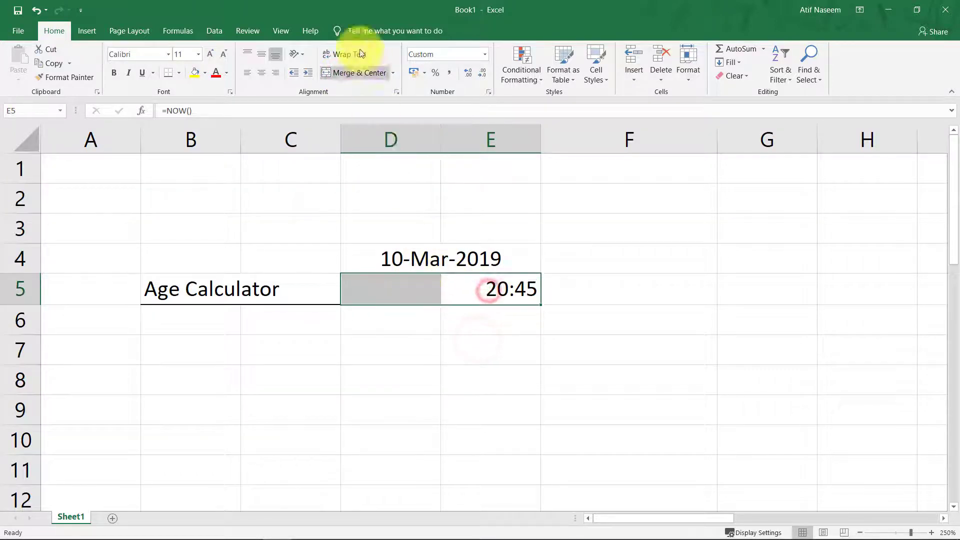
pyautogui.click(360, 73)
# - Right-align the merged date and time cells
pyautogui.moveTo(484, 261); pyautogui.dragTo(488, 278)
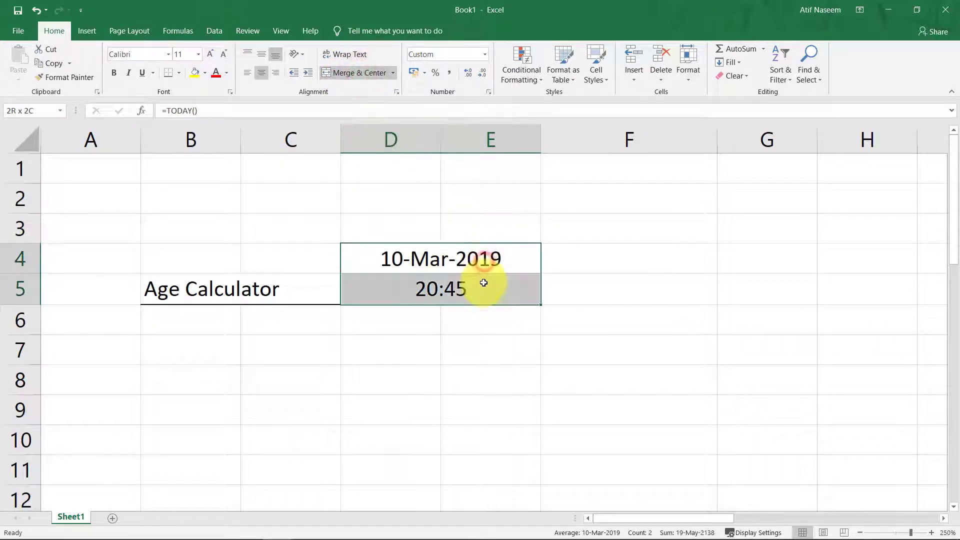
pyautogui.click(276, 73)
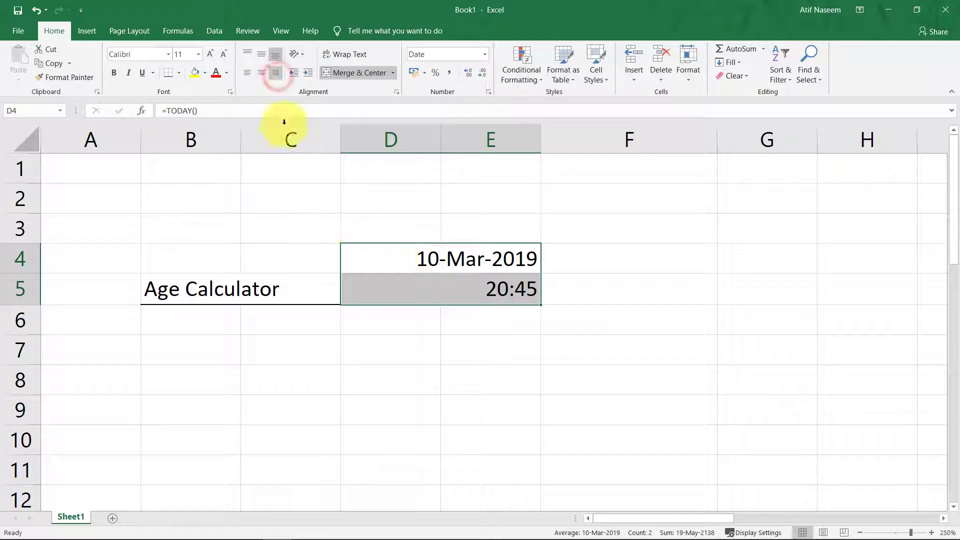
pyautogui.click(167, 73)
pyautogui.click(249, 351)
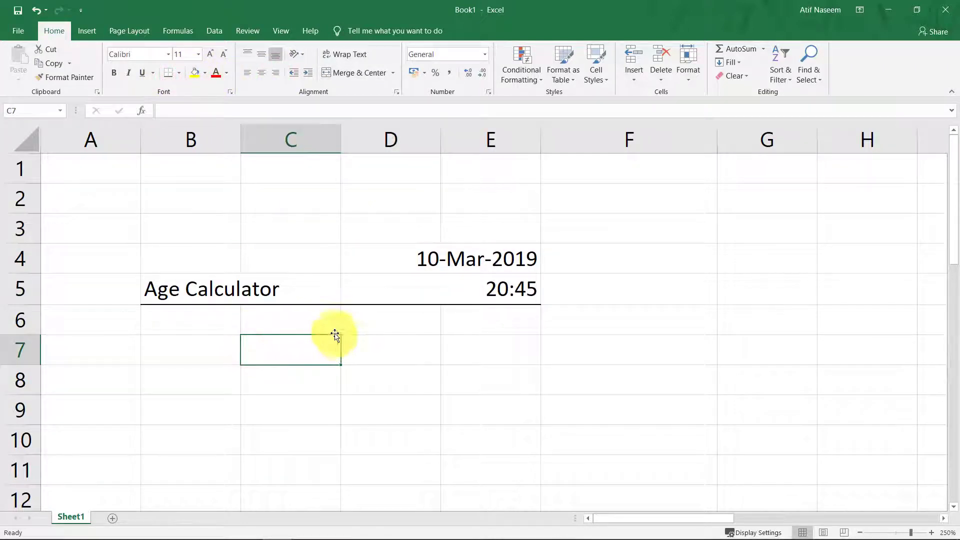
# - Add a 'Date of Birth' label in B7 and merge D7:E7 with yellow fill and red text
pyautogui.click(216, 347)
pyautogui.write('Date of')
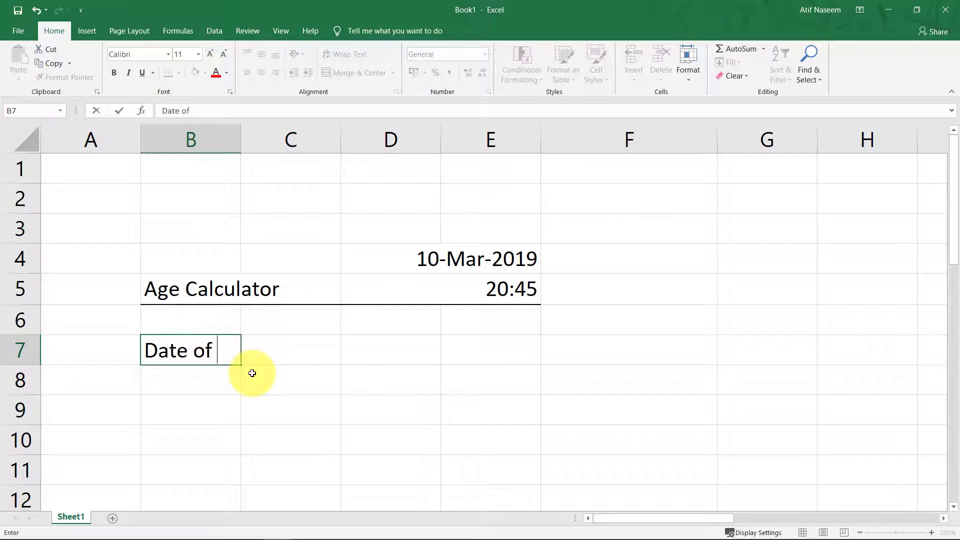
pyautogui.write(' Birth')
pyautogui.press('Tab')
pyautogui.press('Tab')
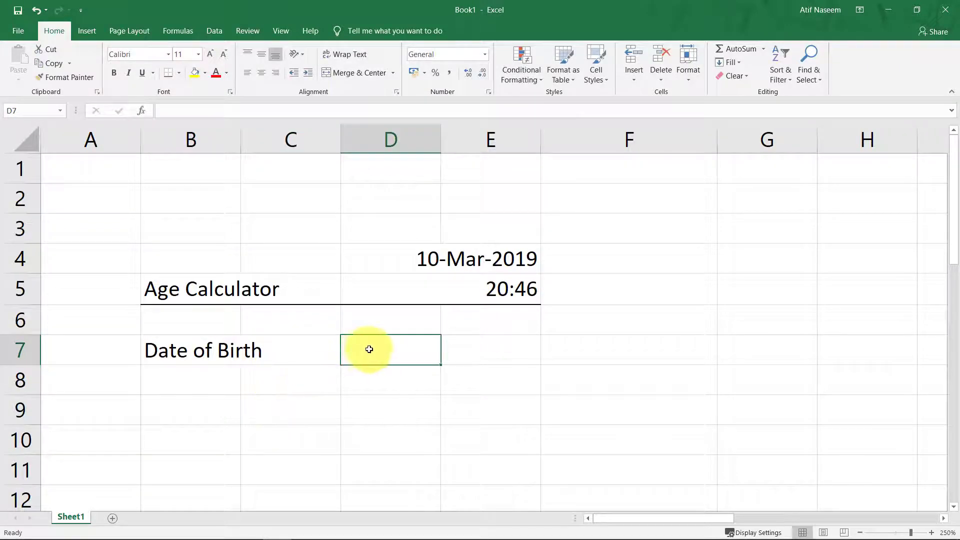
pyautogui.moveTo(380, 347); pyautogui.dragTo(481, 364)
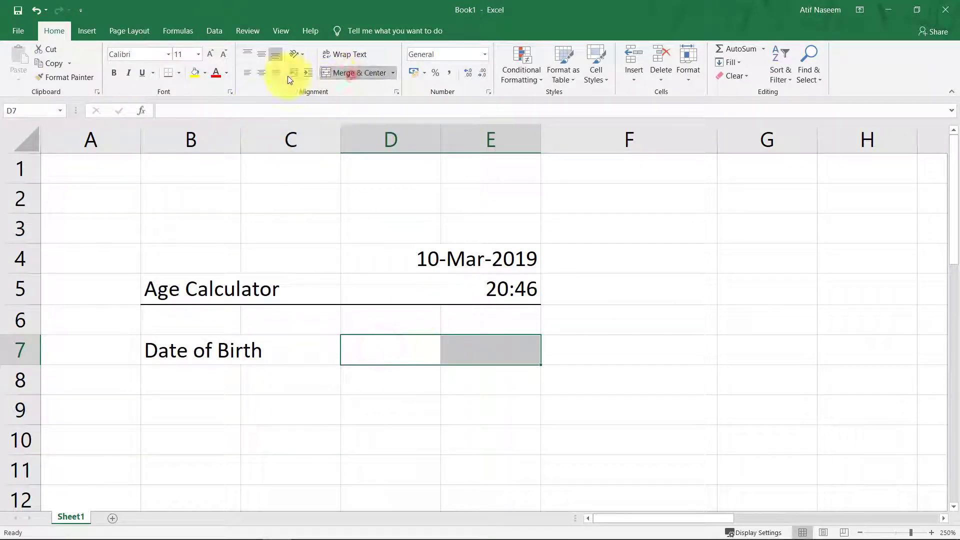
pyautogui.click(352, 73)
pyautogui.click(190, 74)
pyautogui.click(439, 351)
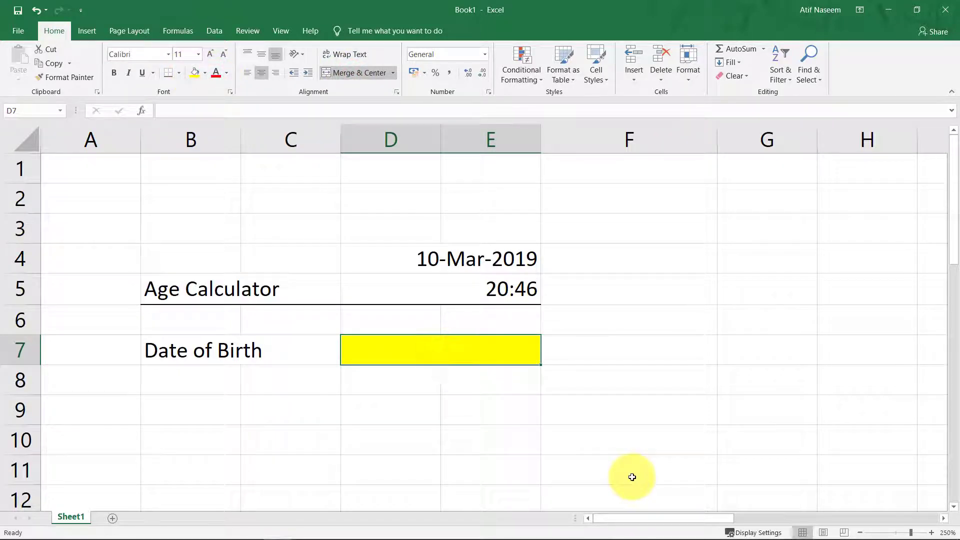
# - Enter the birth date 1/01/2000 and format it as 01-Jan-2000
pyautogui.write('1/')
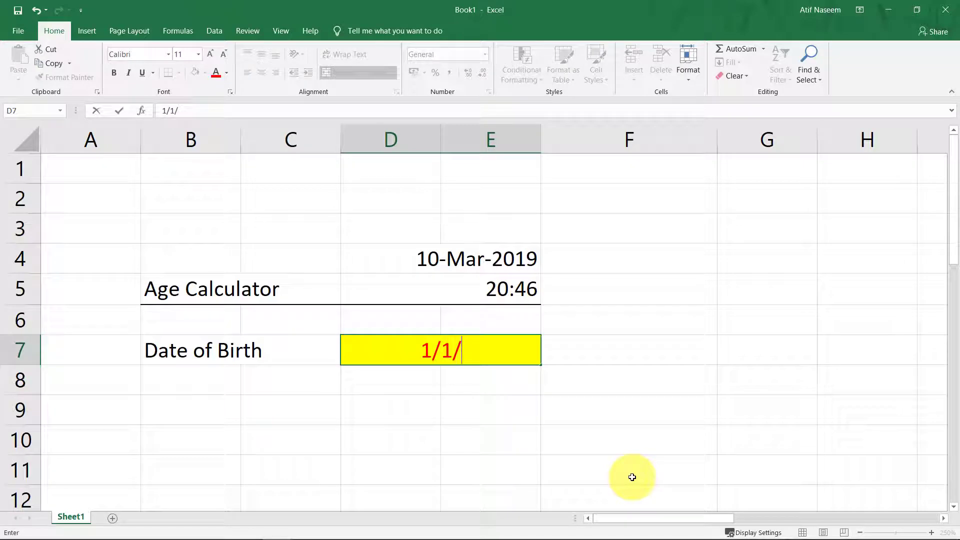
pyautogui.write('01/2000')
pyautogui.press('Return')
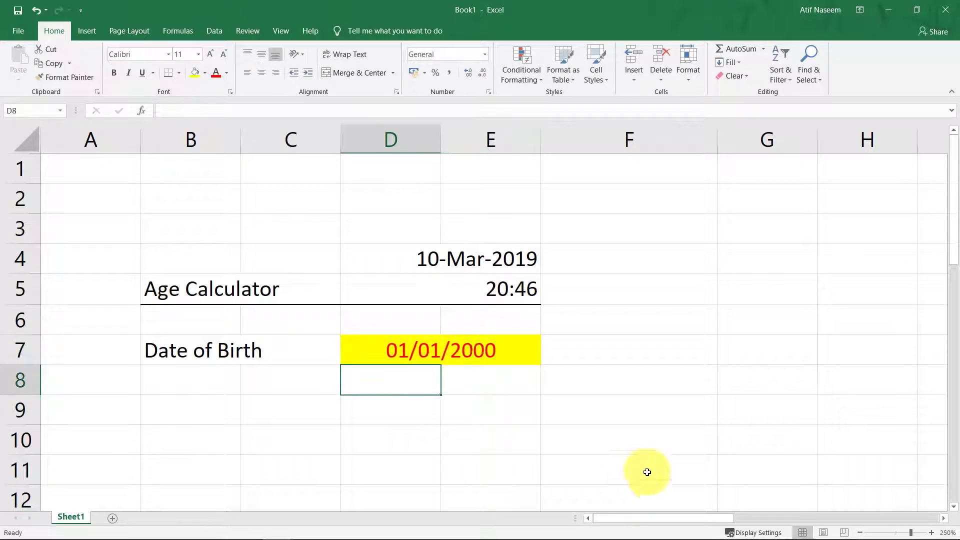
pyautogui.click(434, 348)
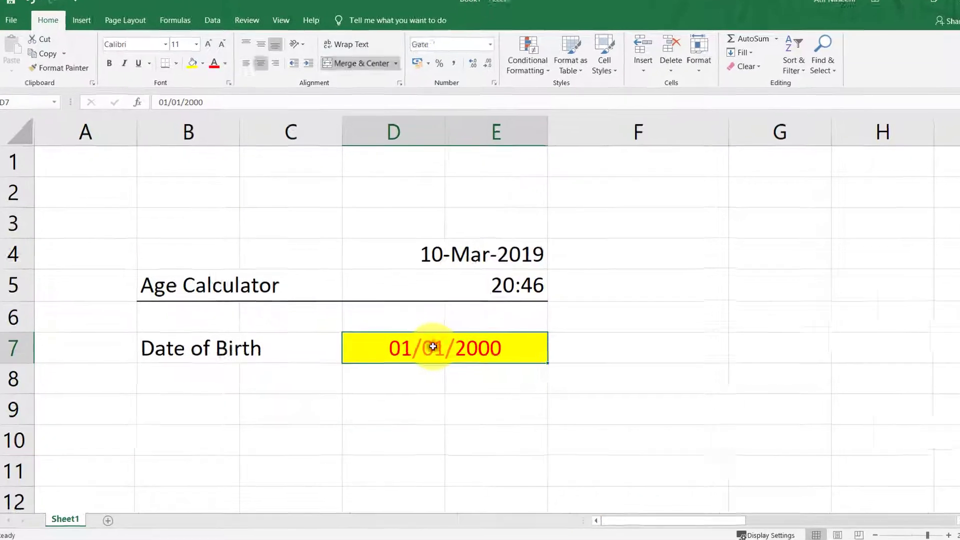
pyautogui.hotkey('ctrl', '1')
pyautogui.click(275, 161)
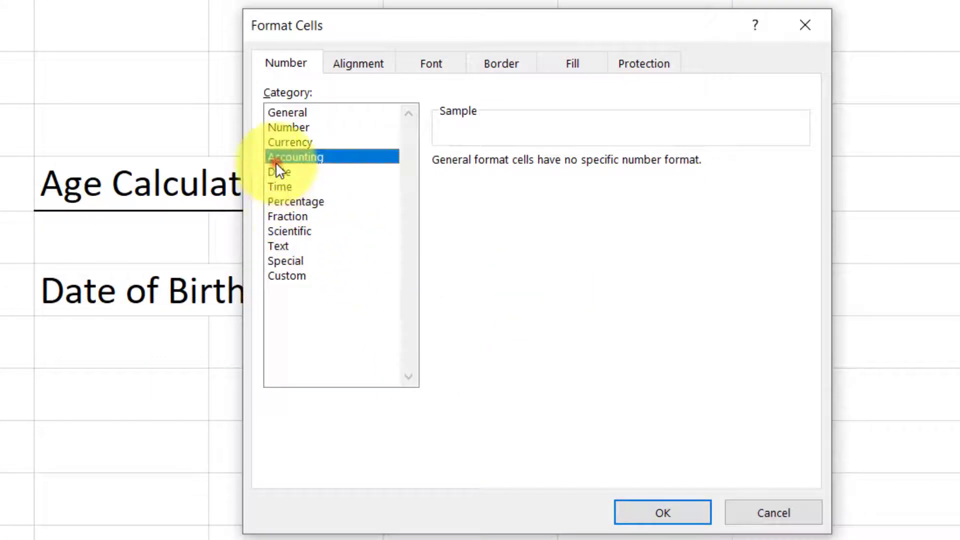
pyautogui.click(280, 170)
pyautogui.click(475, 239)
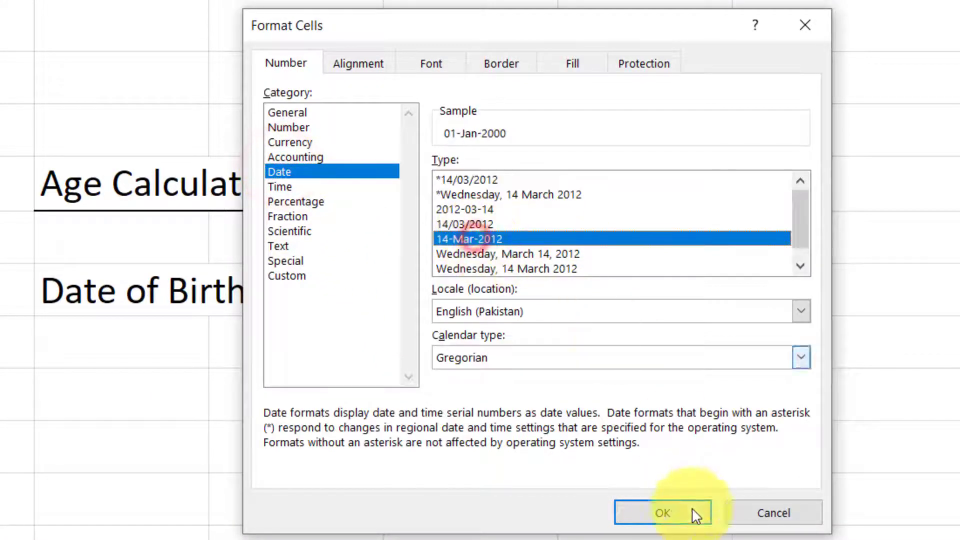
pyautogui.click(667, 511)
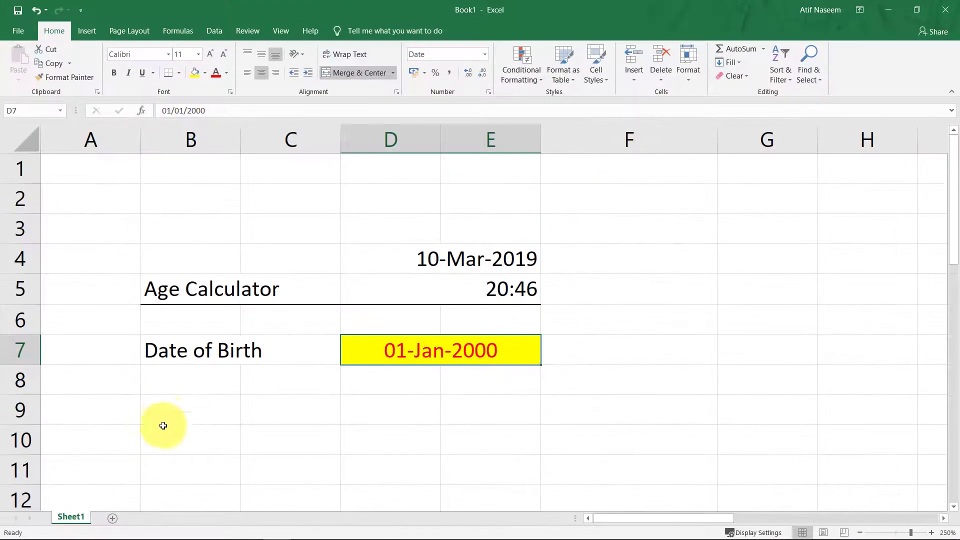
pyautogui.click(84, 451)
# - Fill B10:B13 with 'Age is', 'Years :', 'Months :' and 'Days :'
pyautogui.scroll(-1, 369, 446)
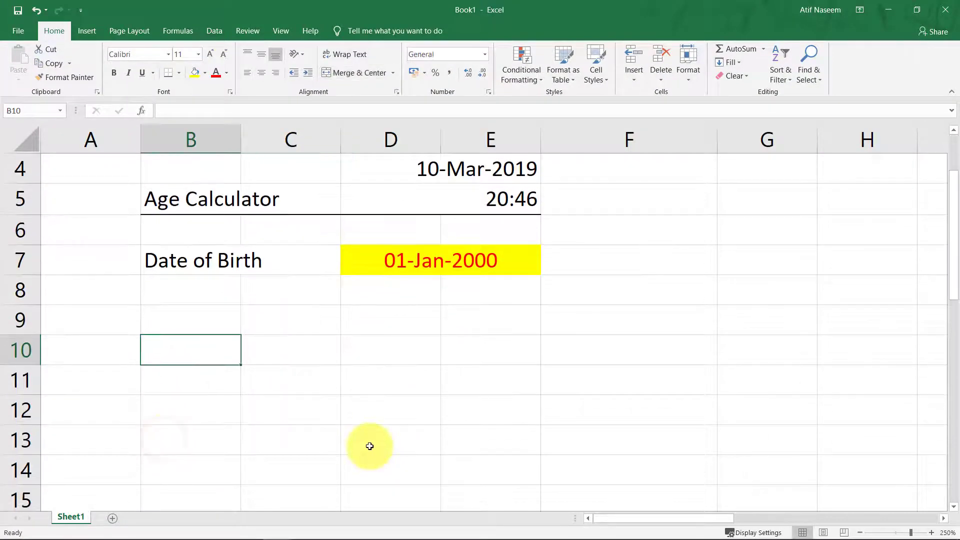
pyautogui.keyDown('ctrl'); pyautogui.scroll(-2, 369, 446); pyautogui.keyUp('ctrl')
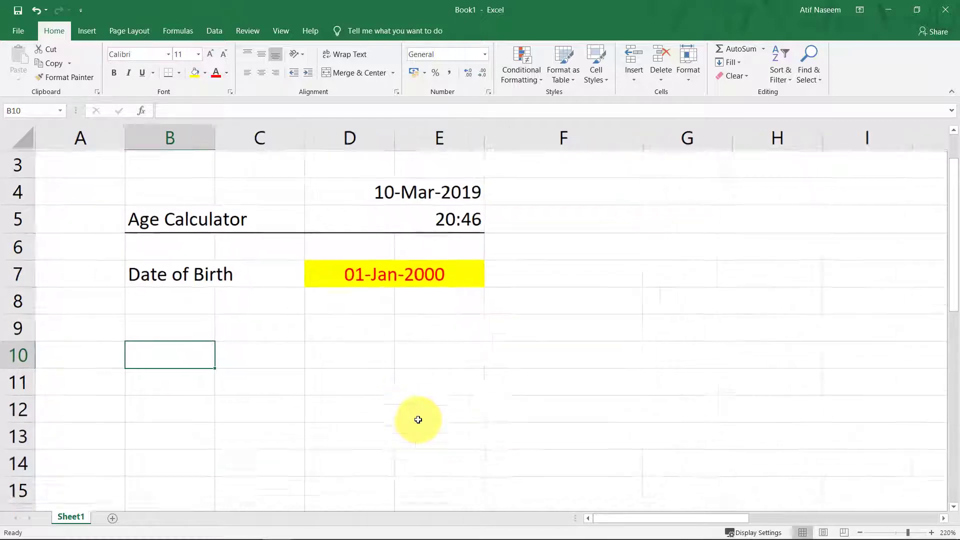
pyautogui.write('Age is')
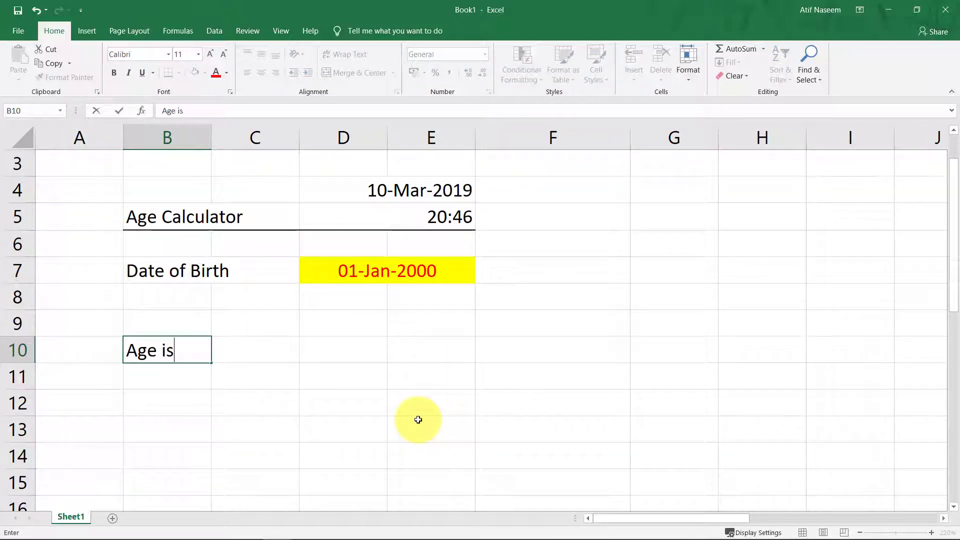
pyautogui.press('Return')
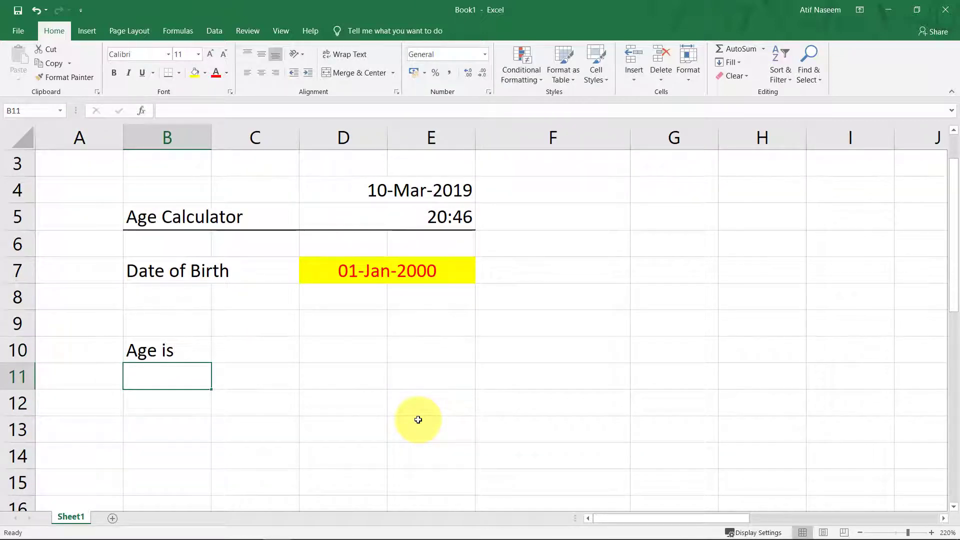
pyautogui.write('Years :')
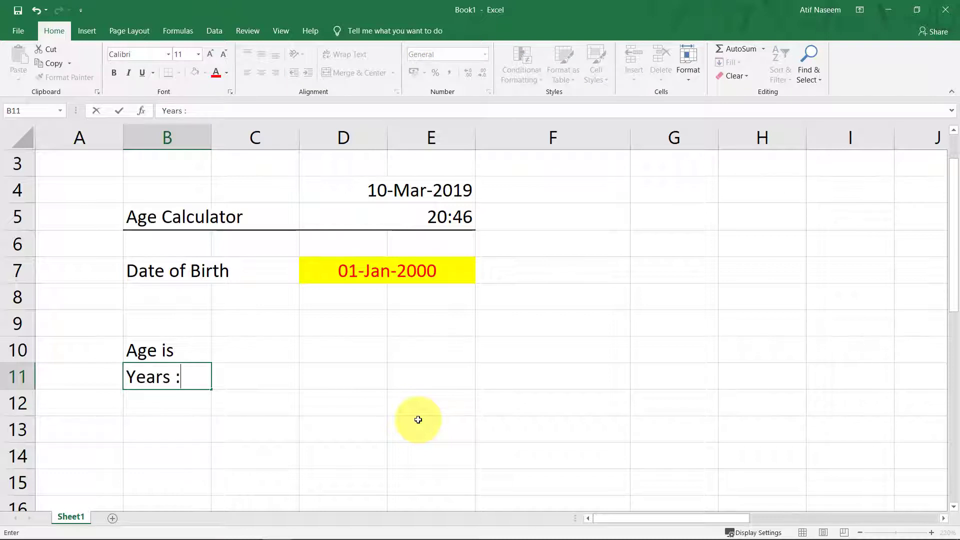
pyautogui.press('Return')
pyautogui.write('Months :')
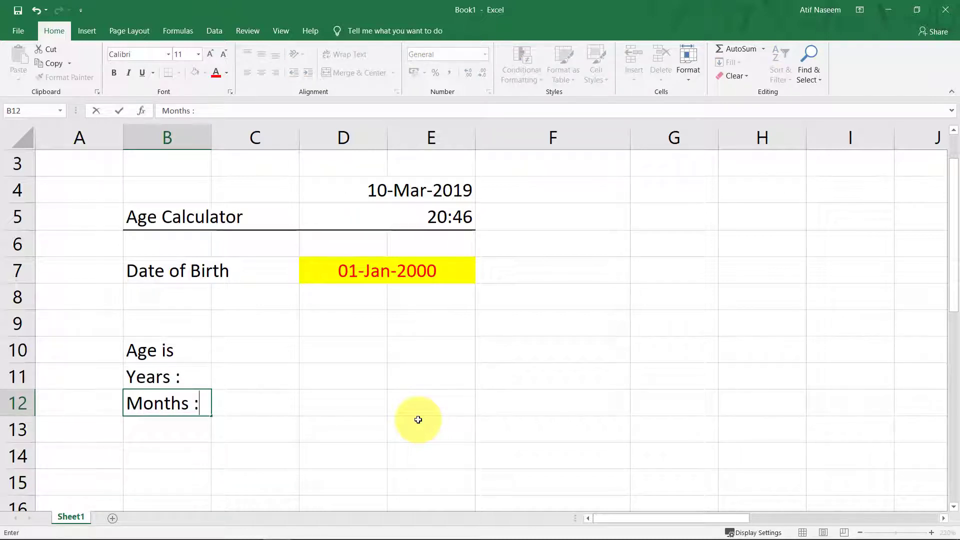
pyautogui.press('Return')
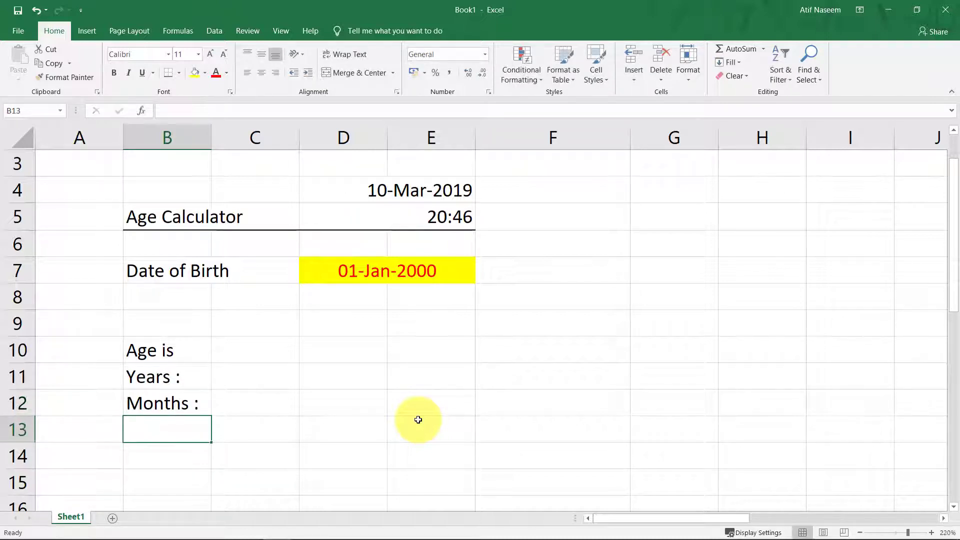
pyautogui.write('Days :')
pyautogui.press('Return')
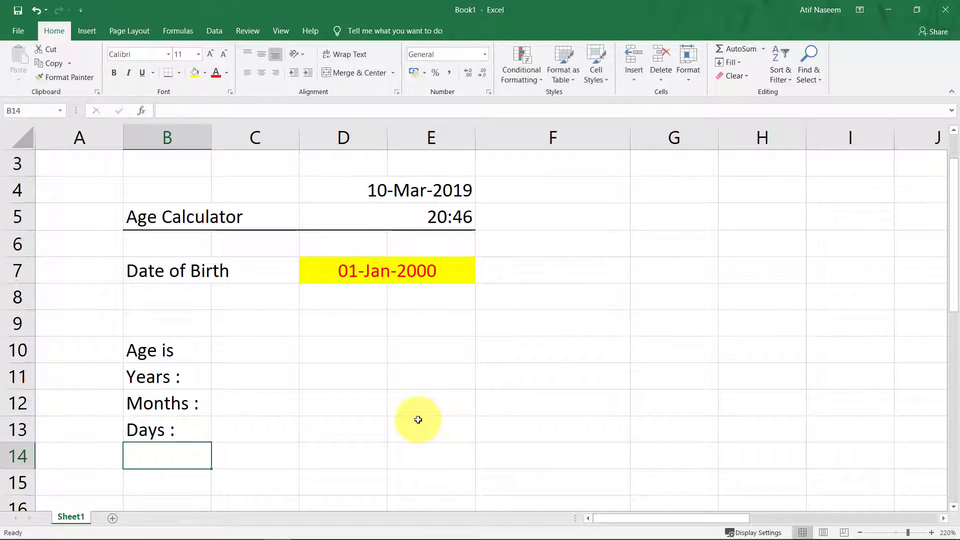
# - Right-align the Years :, Months : and Days : labels in B11:B13
pyautogui.moveTo(183, 374); pyautogui.dragTo(181, 430)
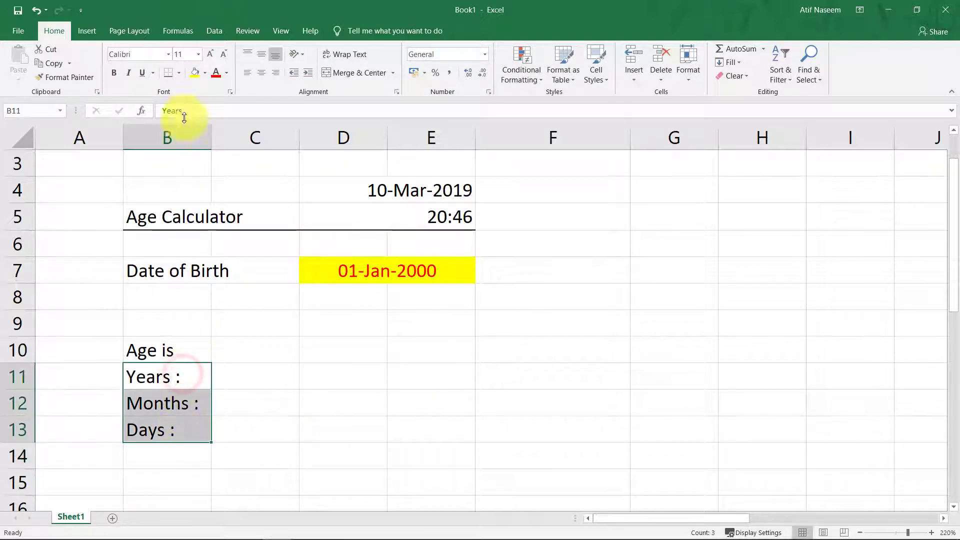
pyautogui.click(275, 73)
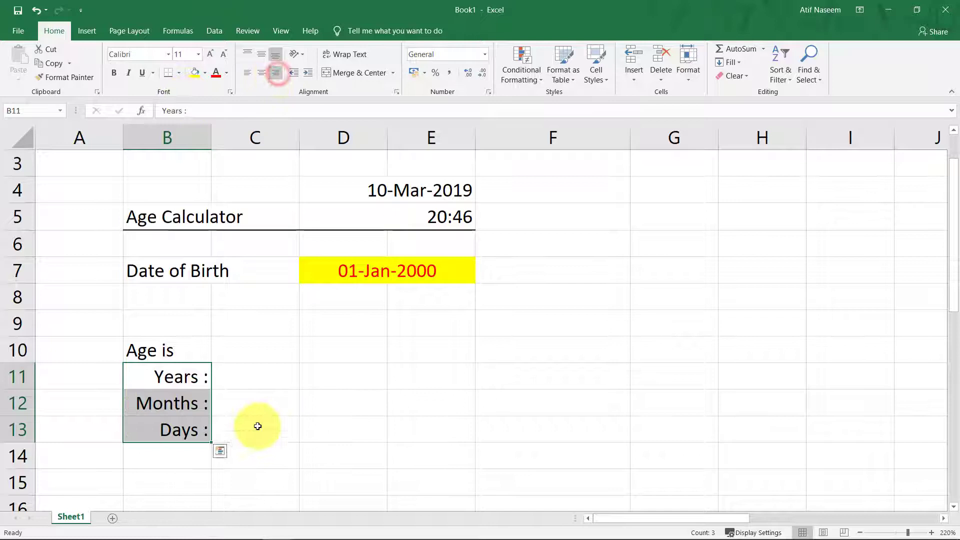
pyautogui.click(249, 376)
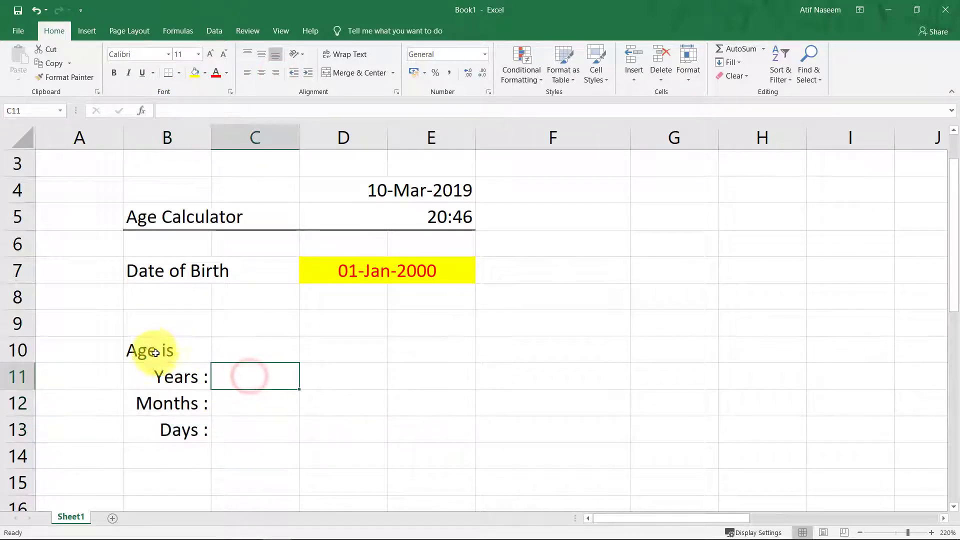
# - Add a bottom border under the Age is row across B10:C10
pyautogui.moveTo(153, 350); pyautogui.dragTo(268, 349)
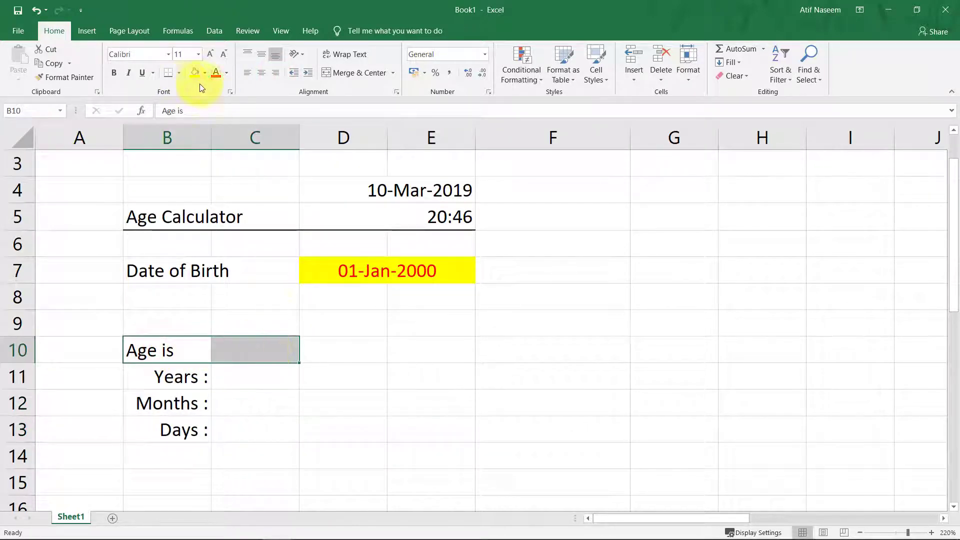
pyautogui.click(167, 75)
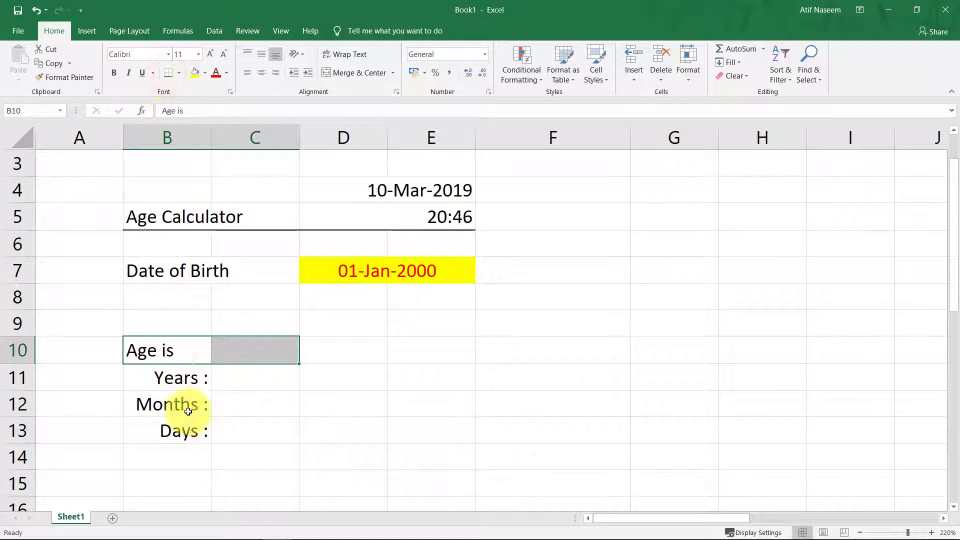
pyautogui.click(245, 379)
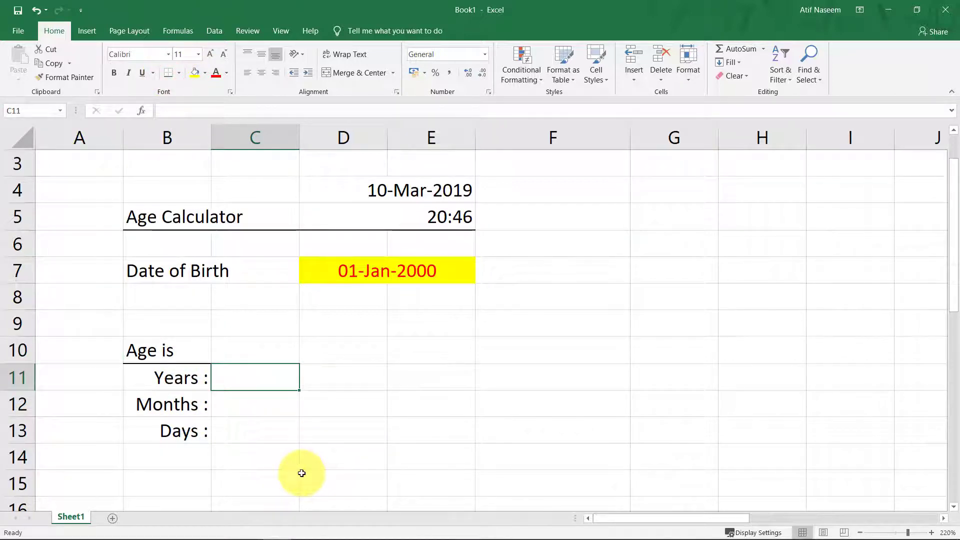
# - Copy the age block B10:C13 and paste it at E10
pyautogui.moveTo(146, 340); pyautogui.dragTo(236, 422)
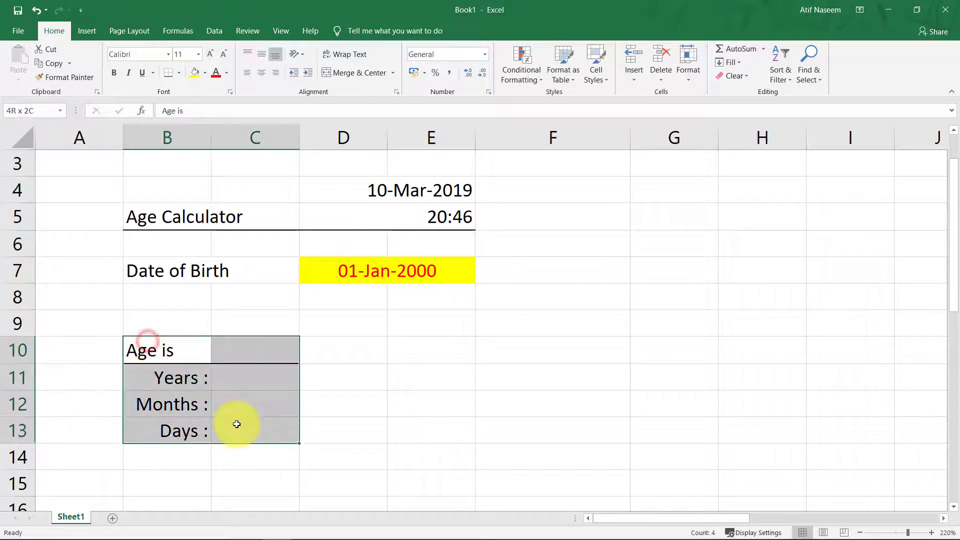
pyautogui.hotkey('ctrl', 'c')
pyautogui.click(398, 355)
pyautogui.hotkey('ctrl', 'v')
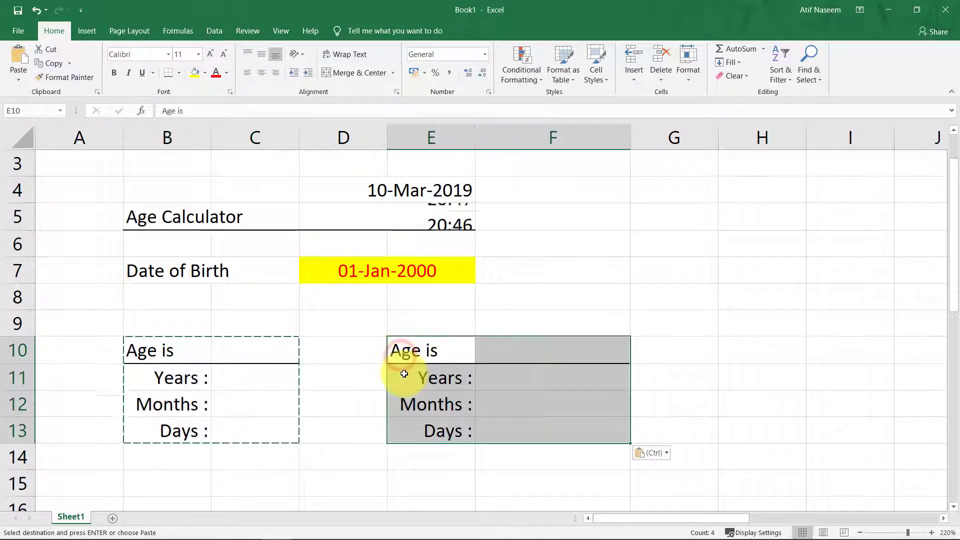
pyautogui.click(520, 422)
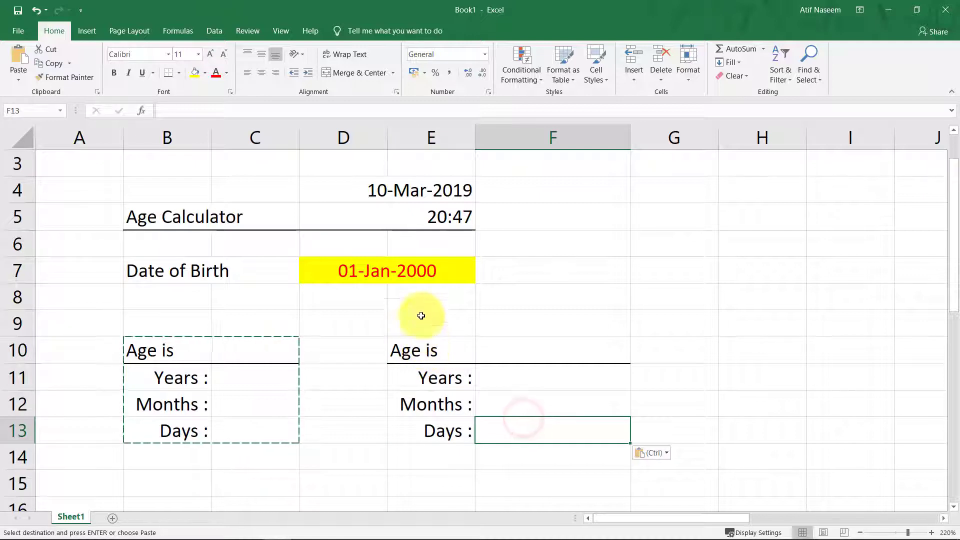
# - Insert a blank column at D and move the copied block back to E10:F13
pyautogui.click(350, 138)
pyautogui.rightClick(364, 136)
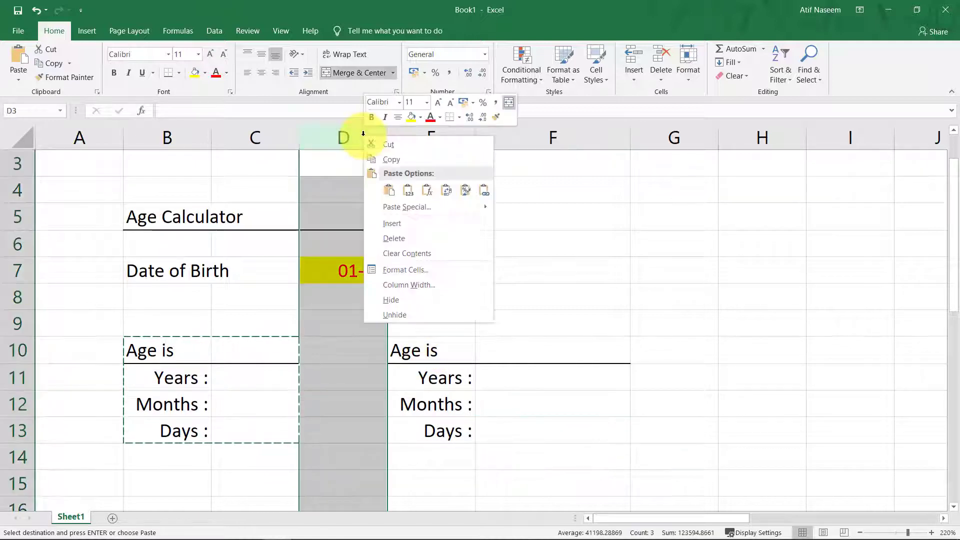
pyautogui.click(406, 224)
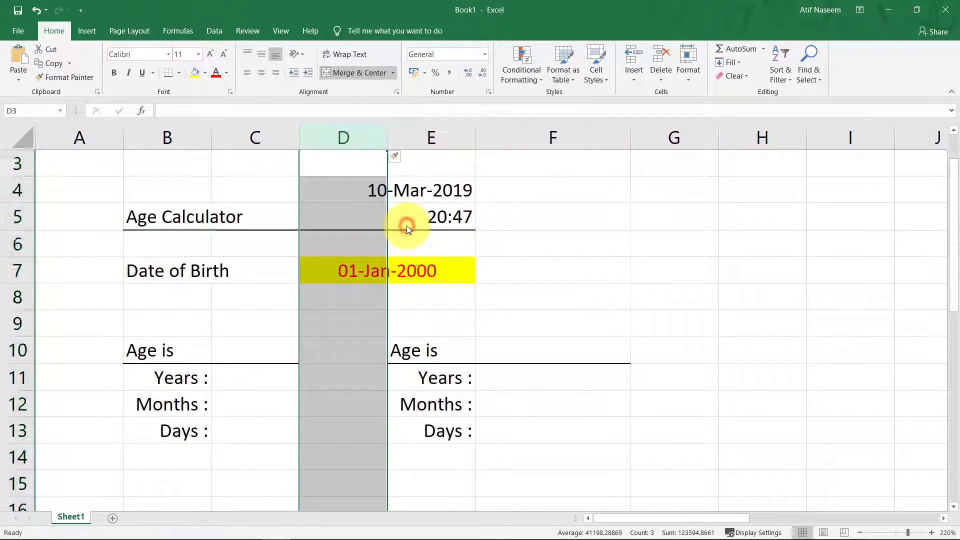
pyautogui.click(626, 300)
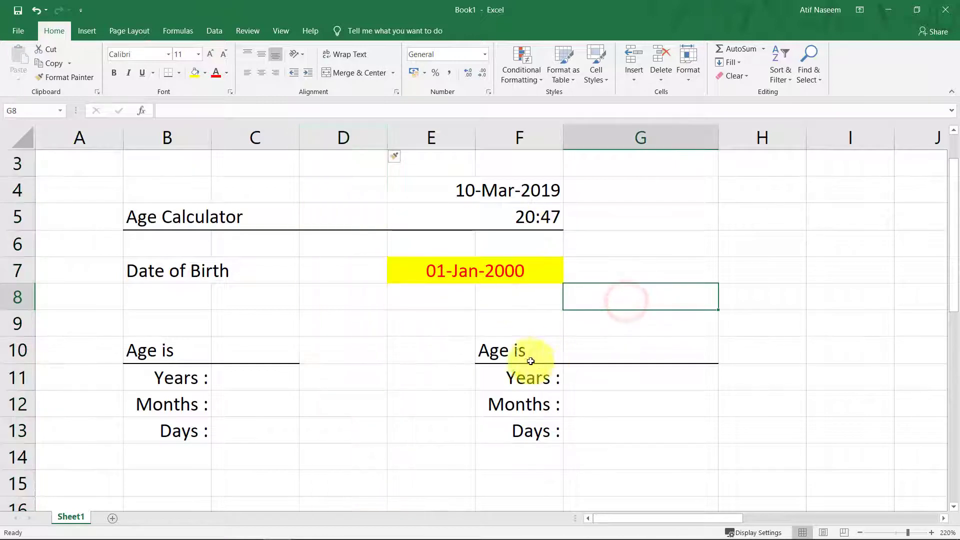
pyautogui.moveTo(522, 352); pyautogui.dragTo(600, 424)
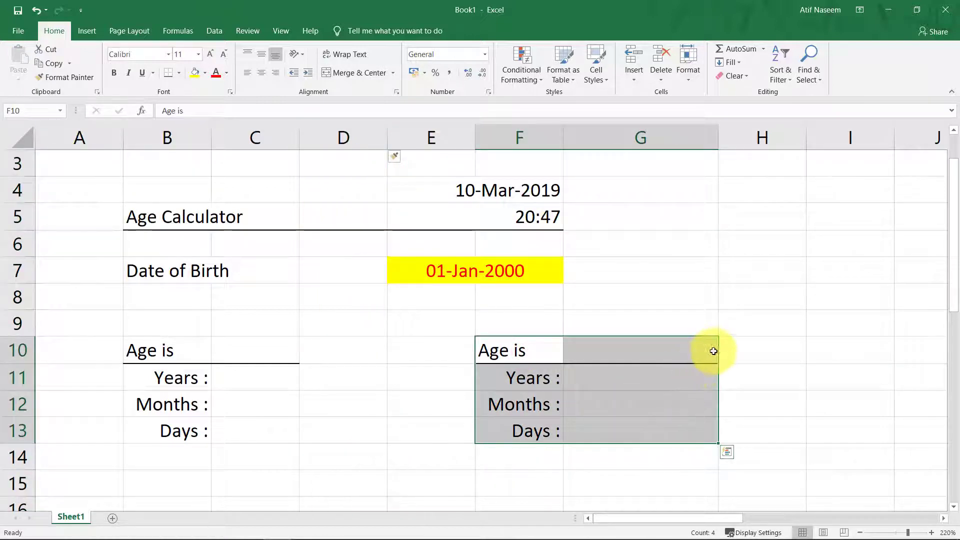
pyautogui.moveTo(717, 351); pyautogui.dragTo(518, 347)
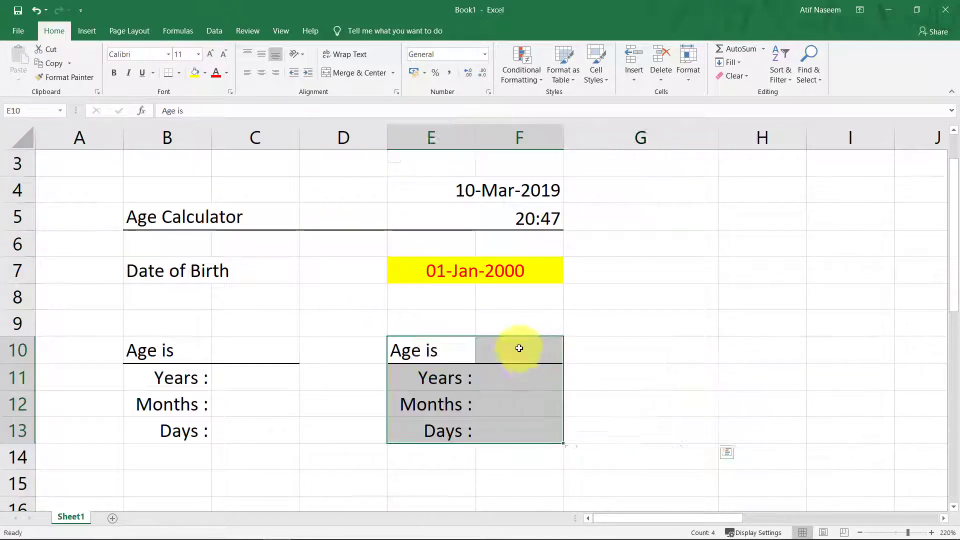
pyautogui.click(608, 399)
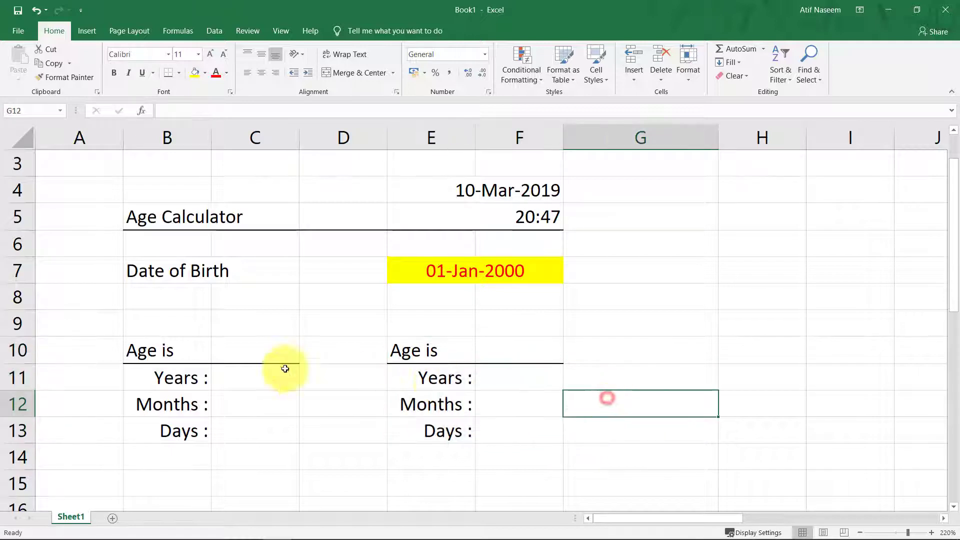
# - Relabel the copied block as Time Spend with Hours :, Minutes : and Seconds :
pyautogui.click(430, 356)
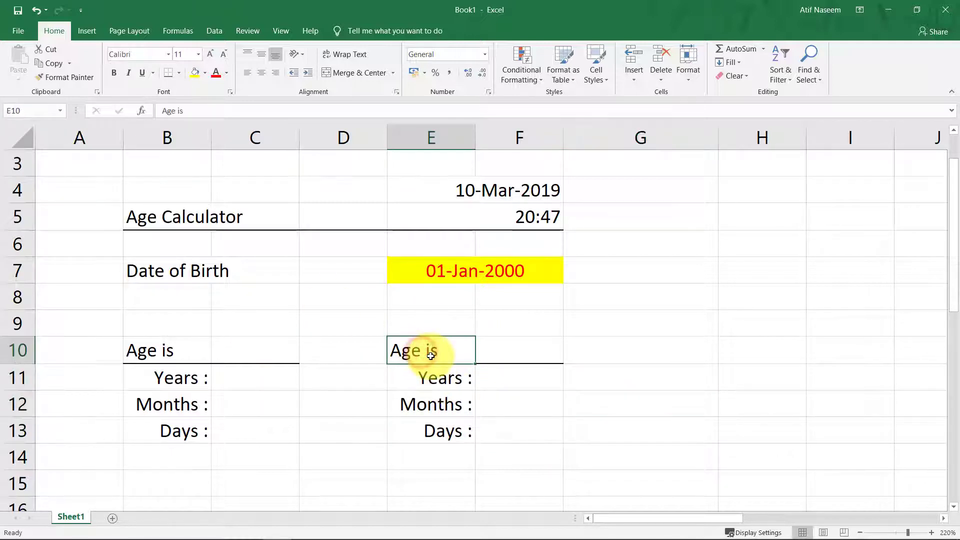
pyautogui.write('Time')
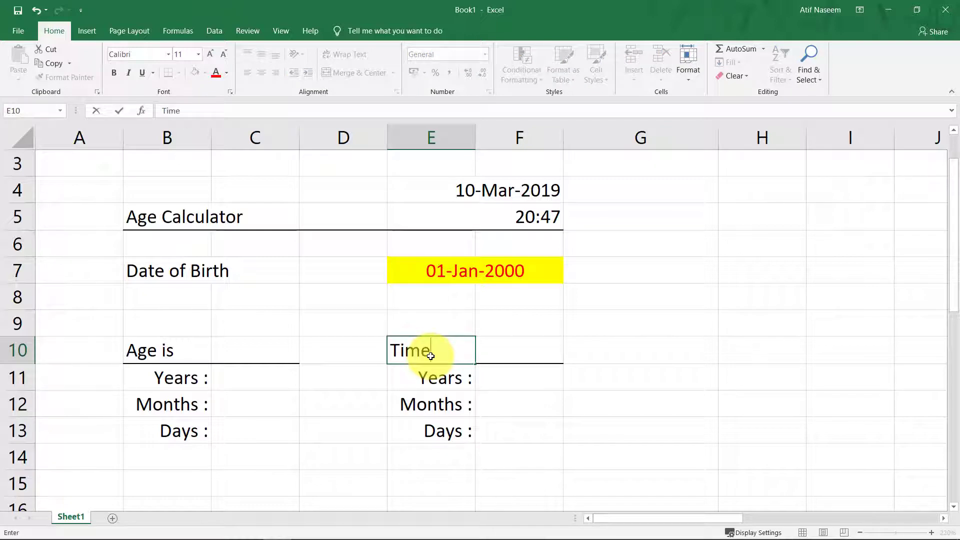
pyautogui.write(' Spend')
pyautogui.press('Return')
pyautogui.write('Hou')
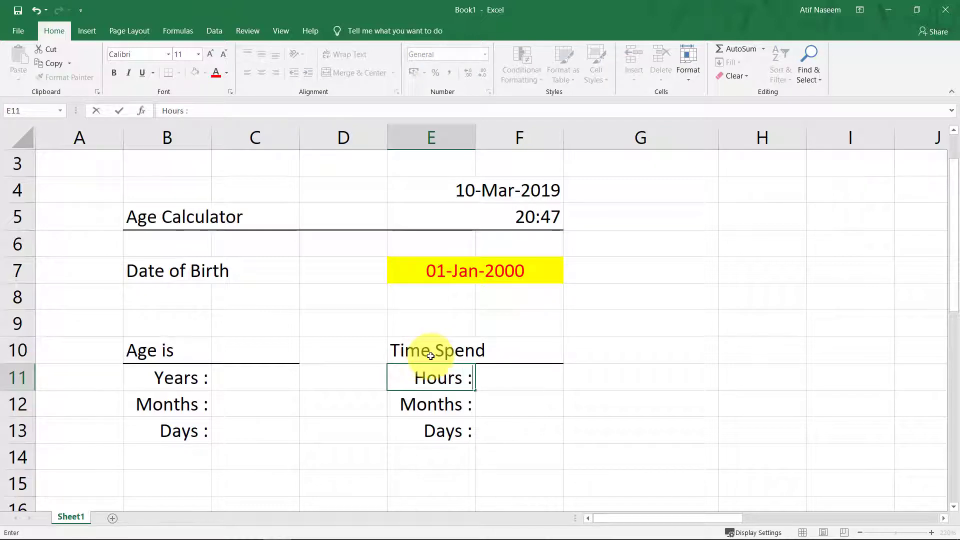
pyautogui.press('Return')
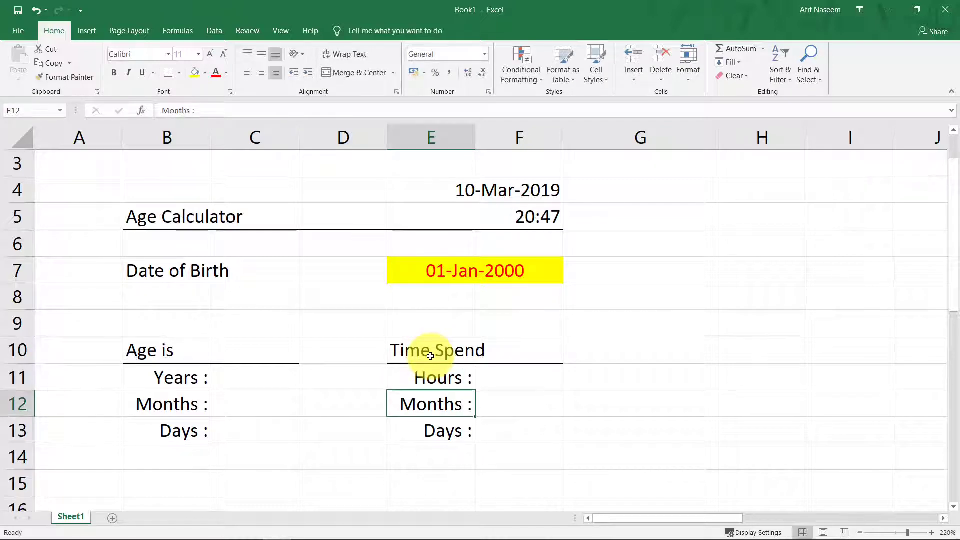
pyautogui.write('M')
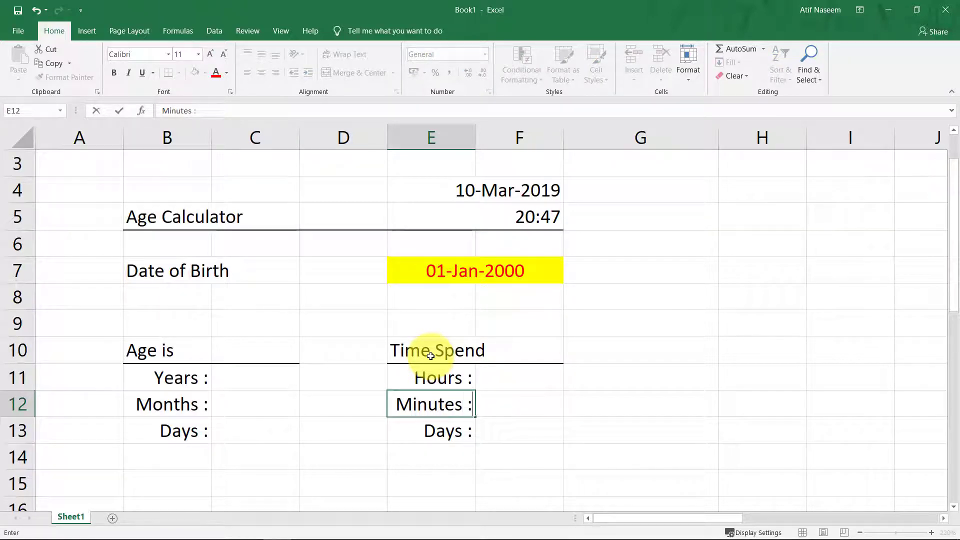
pyautogui.write('inutes :')
pyautogui.press('Return')
pyautogui.write('Seco')
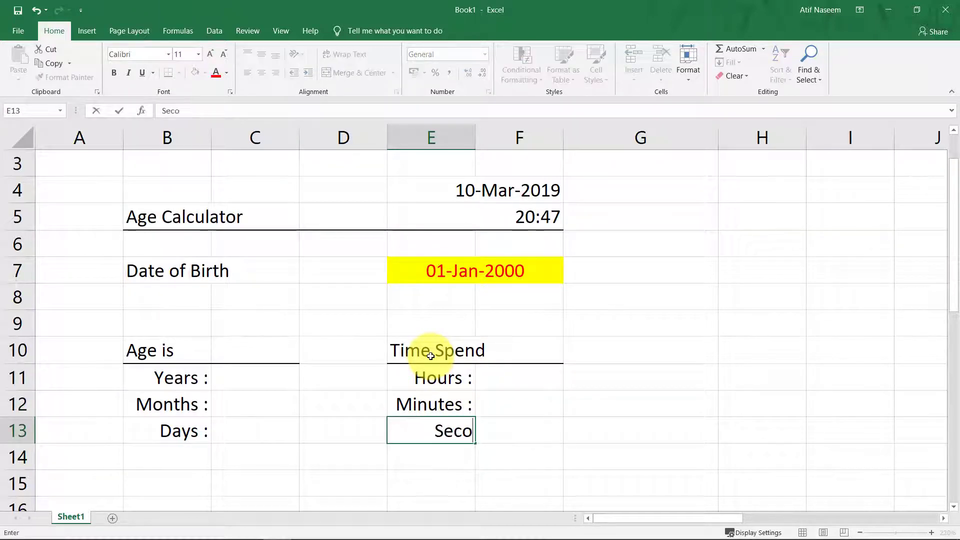
pyautogui.write('nds :')
pyautogui.press('Return')
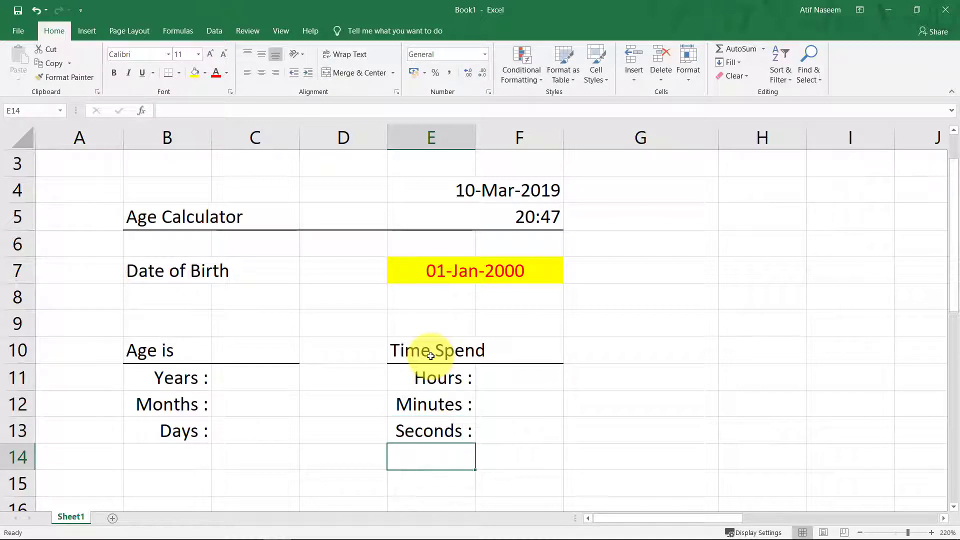
# - Bold the Time Spend and Age is headings
pyautogui.click(430, 356)
pyautogui.hotkey('ctrl', 'b')
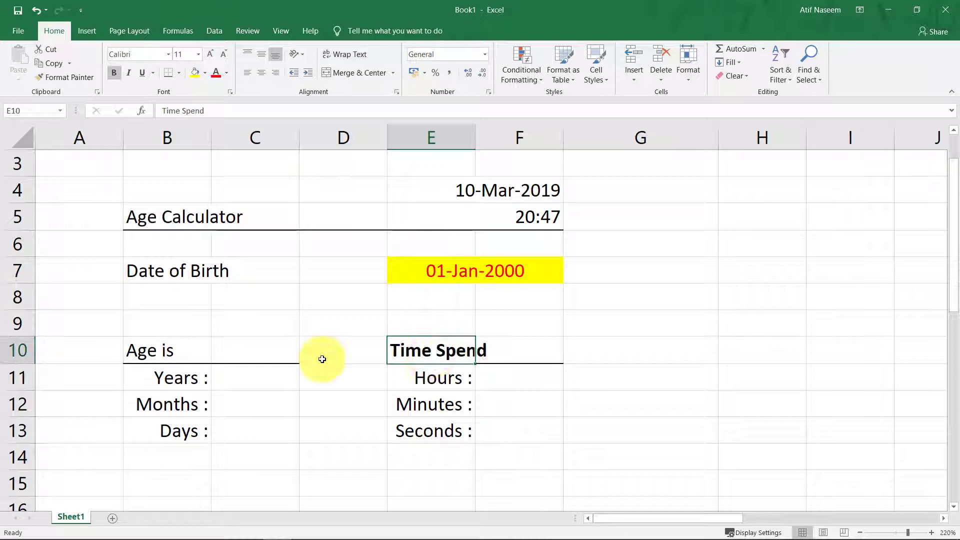
pyautogui.click(152, 354)
pyautogui.hotkey('ctrl', 'b')
pyautogui.click(539, 379)
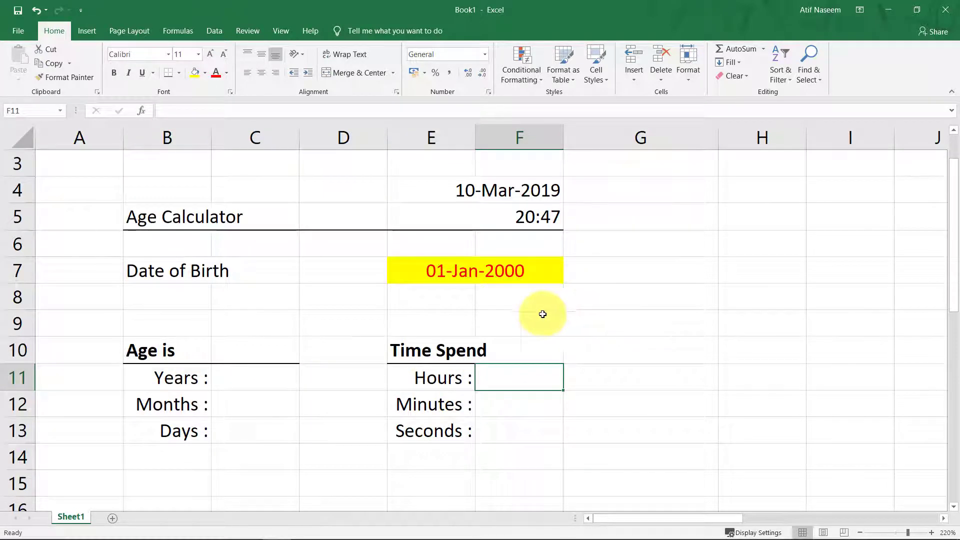
# - Enter =DATEDIF(E7,E4,"y") in C11 so Years shows an age of 19
pyautogui.click(269, 379)
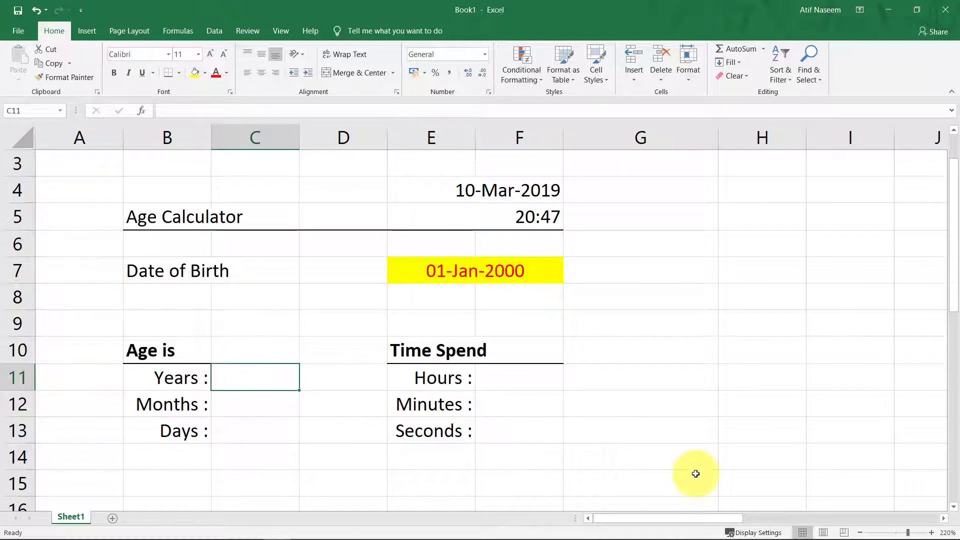
pyautogui.write('=dated')
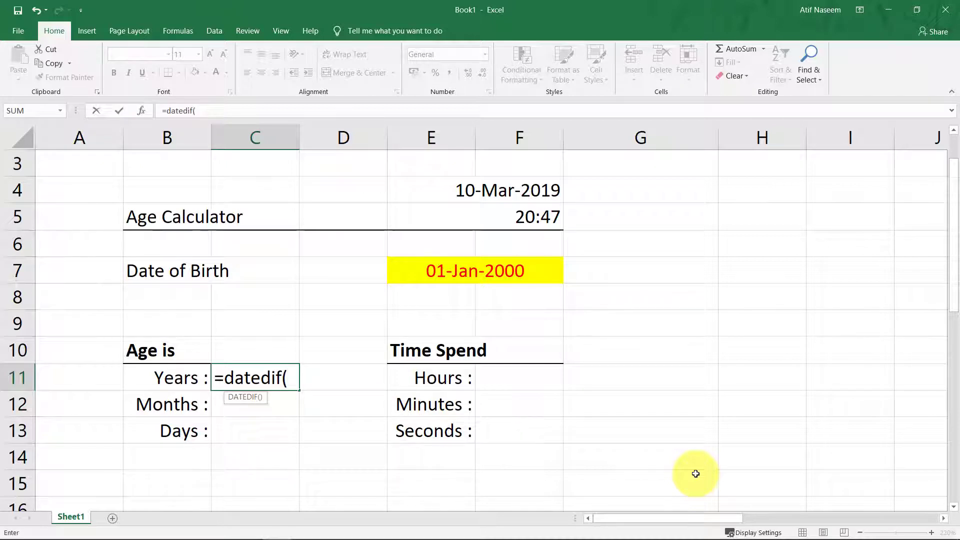
pyautogui.write('if(')
pyautogui.press('Up')
pyautogui.press('Right')
pyautogui.press('Up')
pyautogui.press('Right')
pyautogui.press('Up')
pyautogui.press('Up')
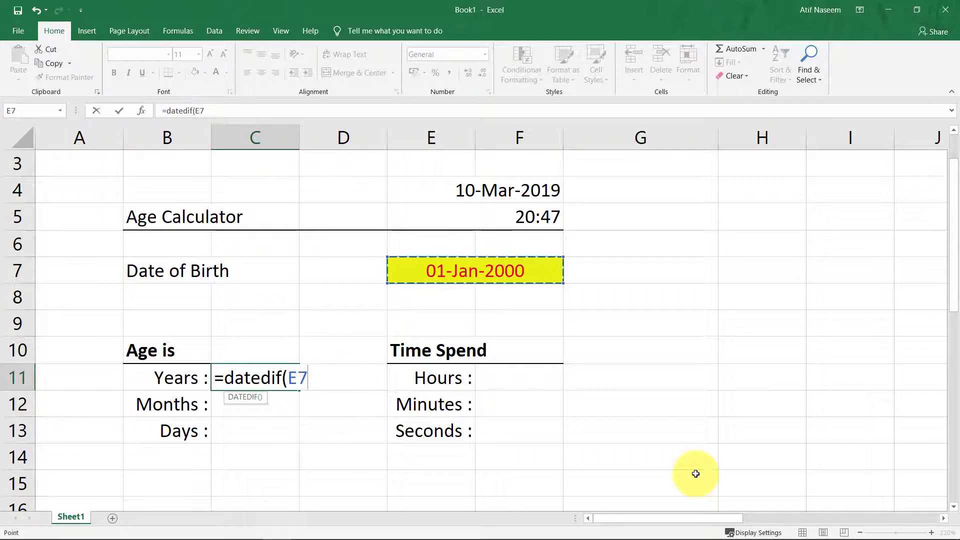
pyautogui.press('Right')
pyautogui.press('Right')
pyautogui.press('Up')
pyautogui.press('Up')
pyautogui.press('Up')
pyautogui.press('Up')
pyautogui.press('Up')
pyautogui.press('Up')
pyautogui.press('Up')
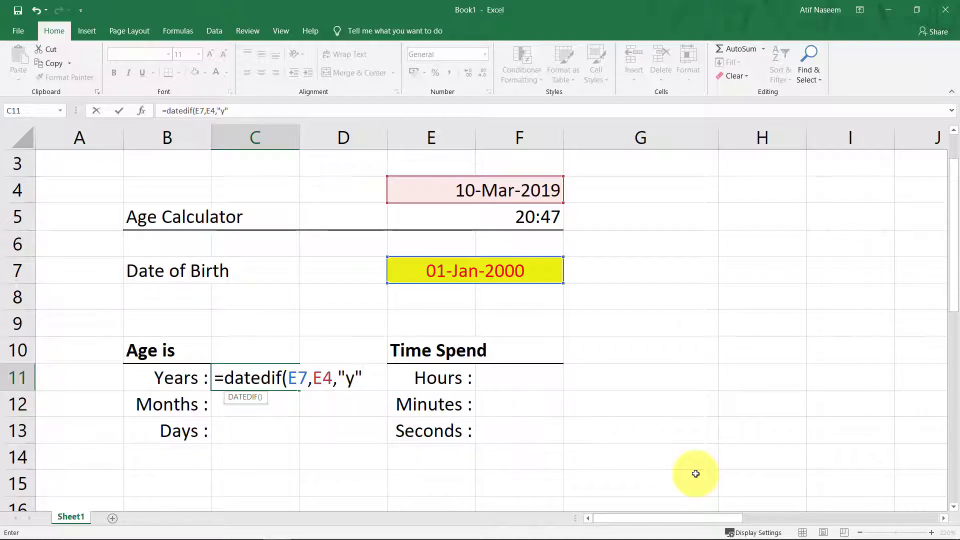
pyautogui.press('Return')
pyautogui.press('Right')
pyautogui.press('Right')
pyautogui.press('Right')
pyautogui.press('Up')
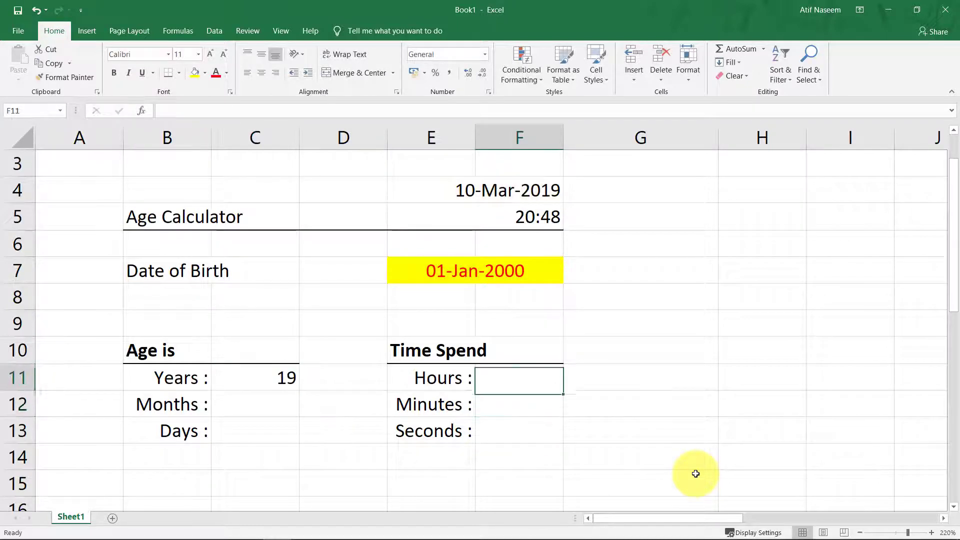
pyautogui.press('Left')
pyautogui.press('Left')
pyautogui.press('Left')
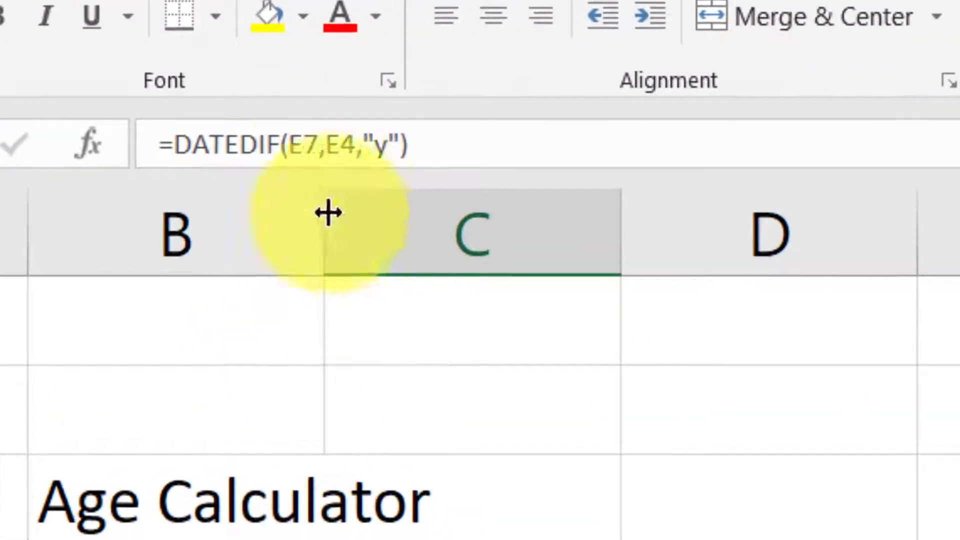
# - Make E7 and E4 absolute in the C11 formula and fill it down to C13
pyautogui.press('F4')
pyautogui.click(214, 112)
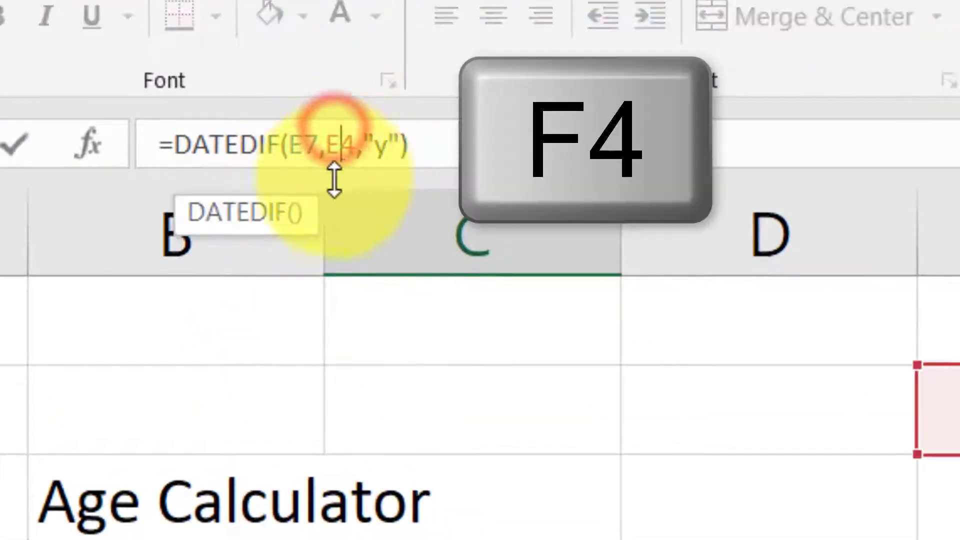
pyautogui.press('F4')
pyautogui.click(295, 144)
pyautogui.press('F4')
pyautogui.click(408, 306)
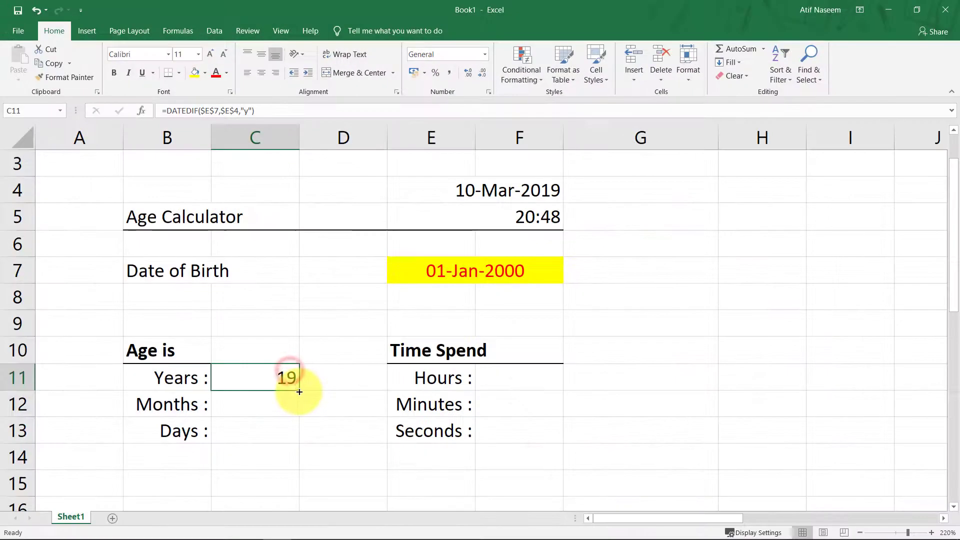
pyautogui.moveTo(299, 390); pyautogui.dragTo(298, 440)
# - Change C12's DATEDIF unit to "ym" so Months shows 2
pyautogui.click(265, 404)
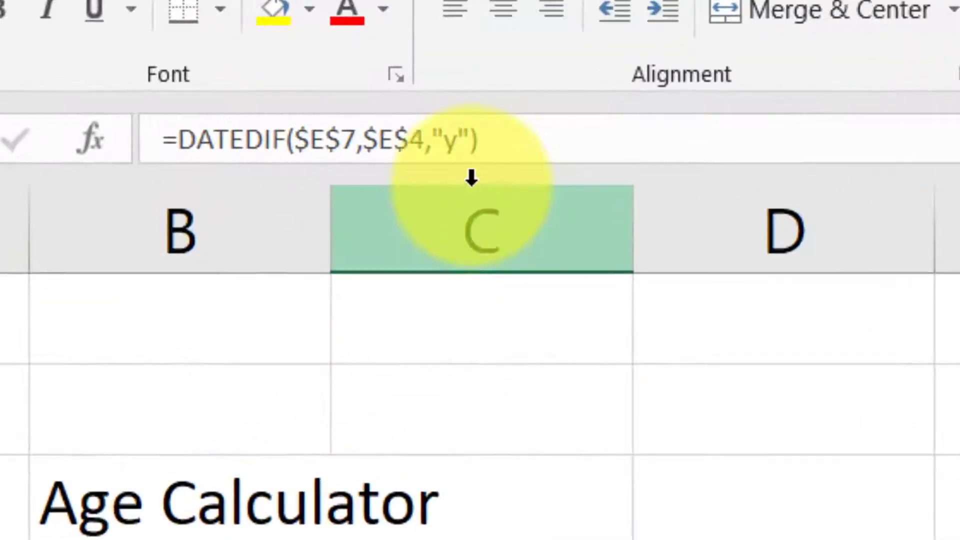
pyautogui.click(440, 140)
pyautogui.click(435, 140)
pyautogui.hotkey('shift', 'Right')
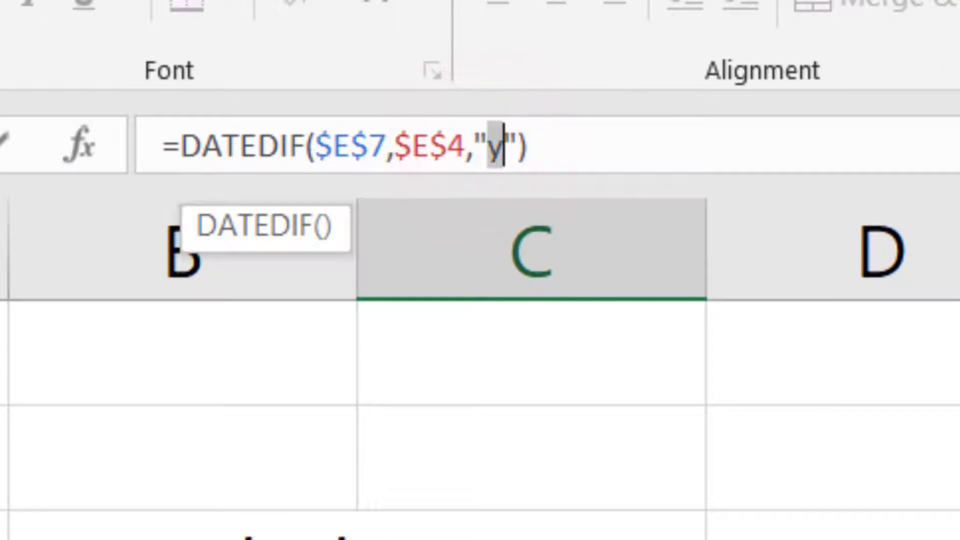
pyautogui.write('ym')
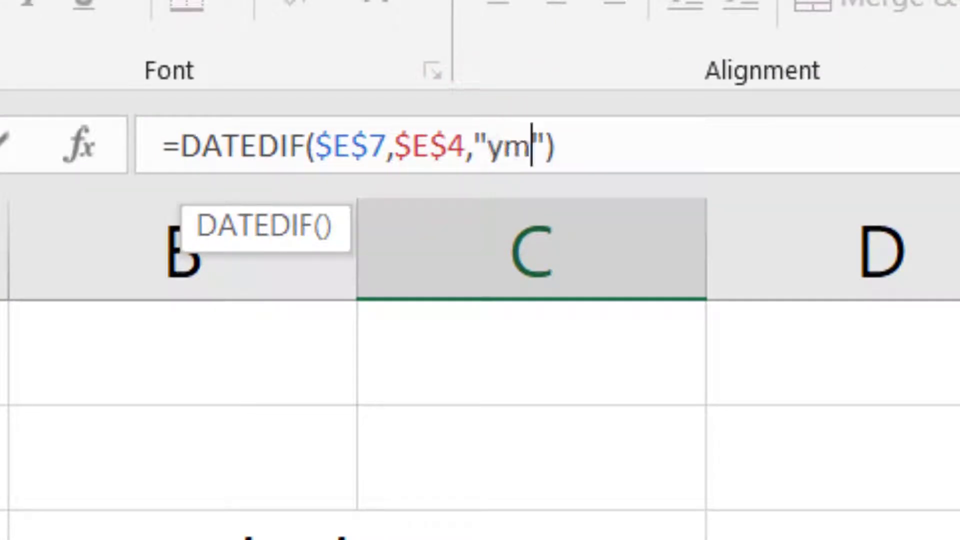
pyautogui.press('Escape')
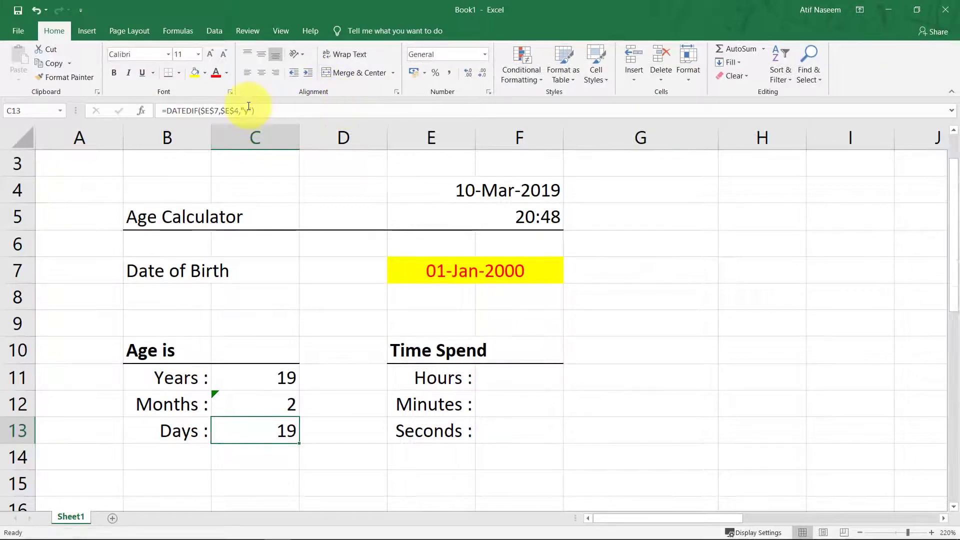
# - Change C13's DATEDIF unit to "md" so Days shows 9
pyautogui.click(248, 108)
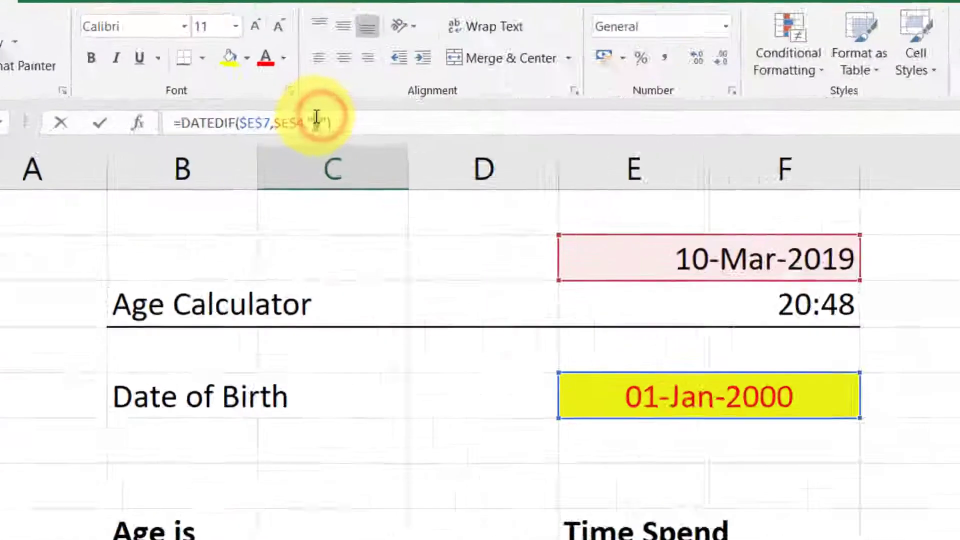
pyautogui.hotkey('shift', 'Left')
pyautogui.write('md')
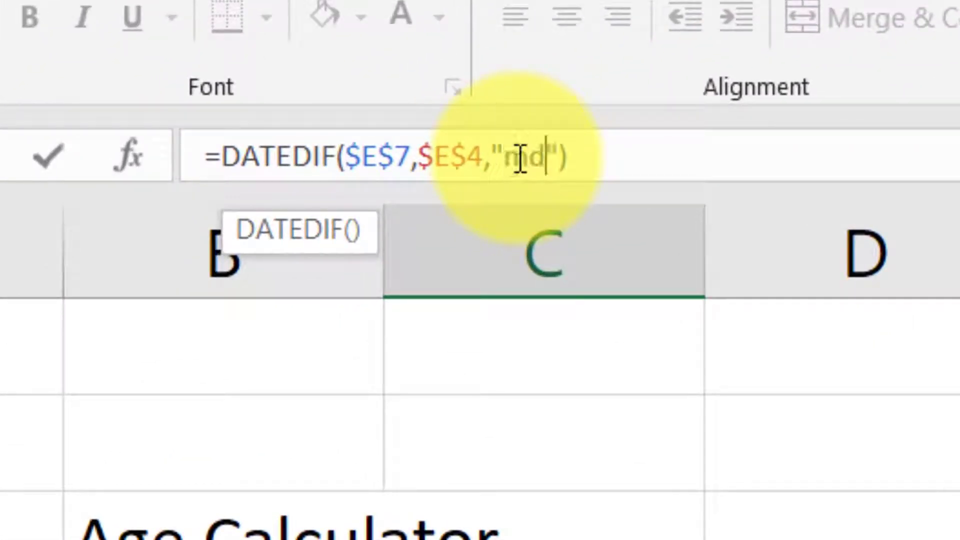
pyautogui.press('Return')
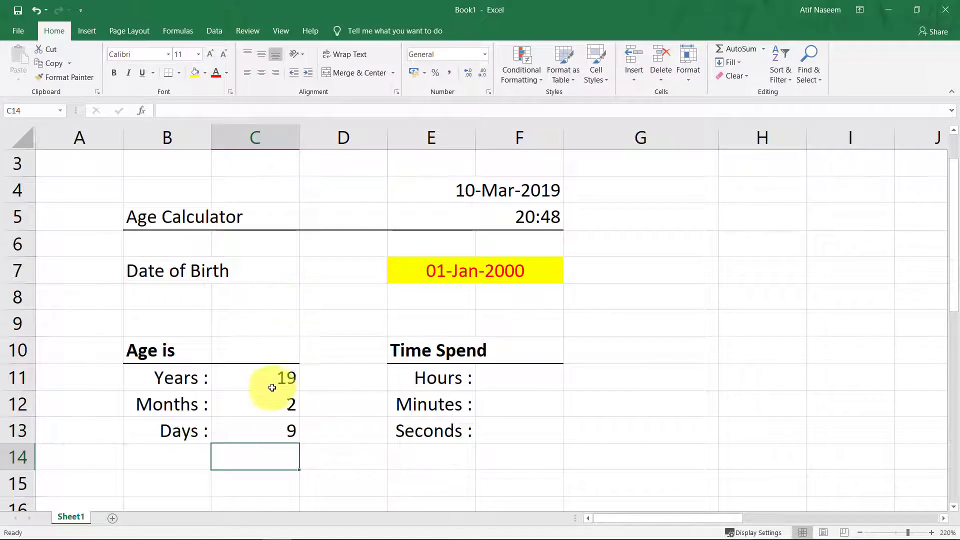
pyautogui.moveTo(272, 379); pyautogui.dragTo(285, 429)
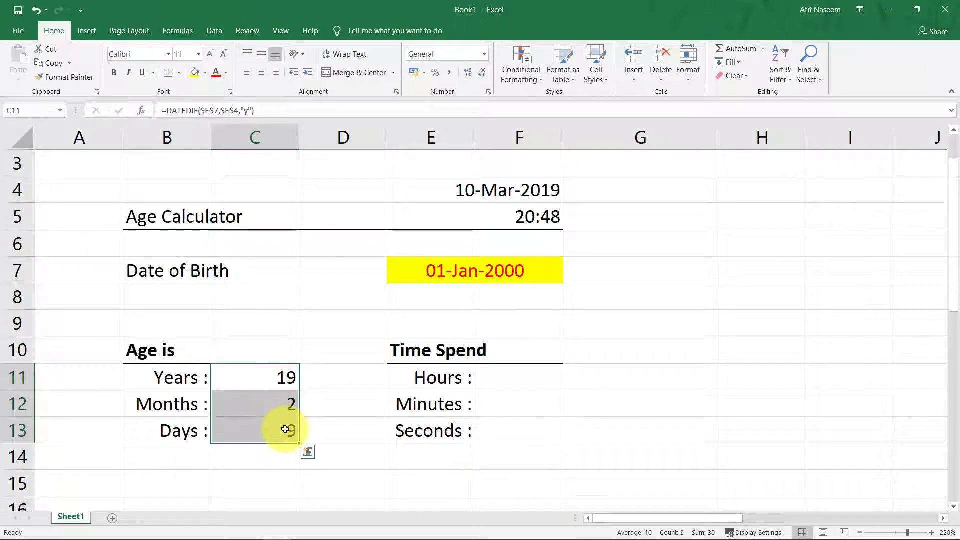
pyautogui.click(500, 377)
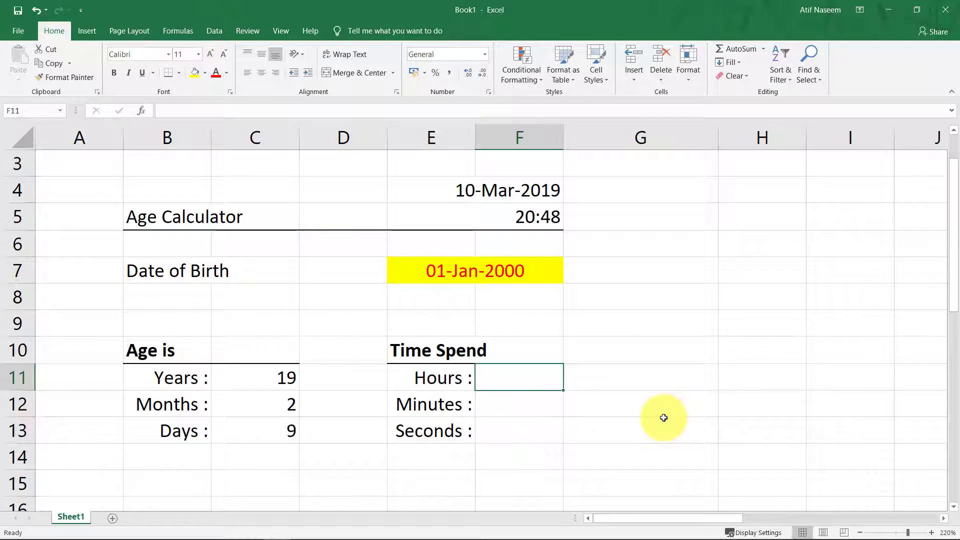
# - Begin the F11 Hours formula as =(E5-E7, current time minus date of birth
pyautogui.write('=(')
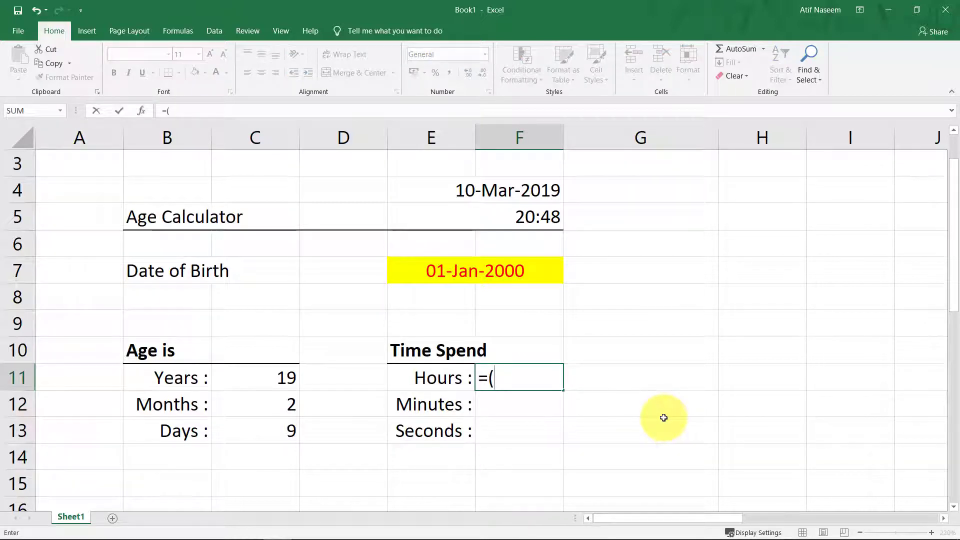
pyautogui.click(513, 216)
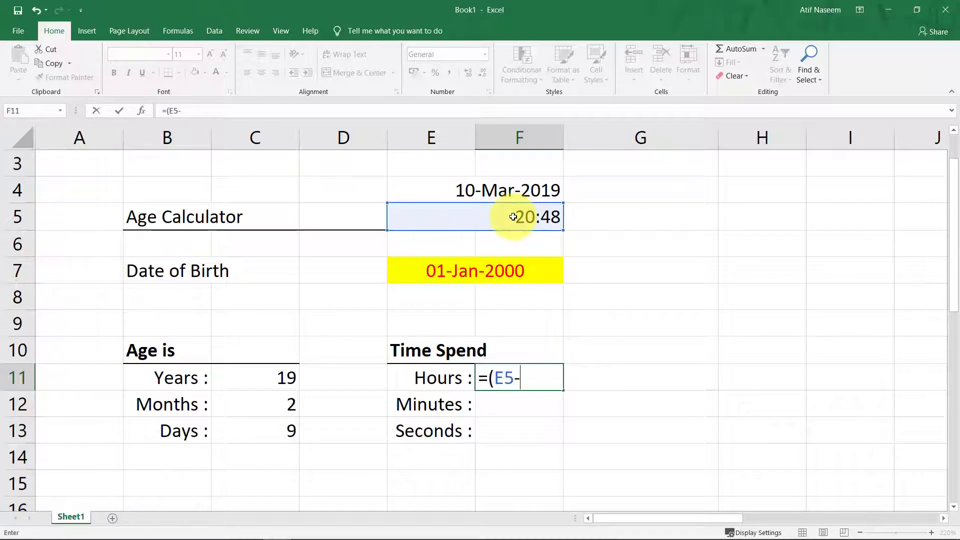
pyautogui.click(514, 272)
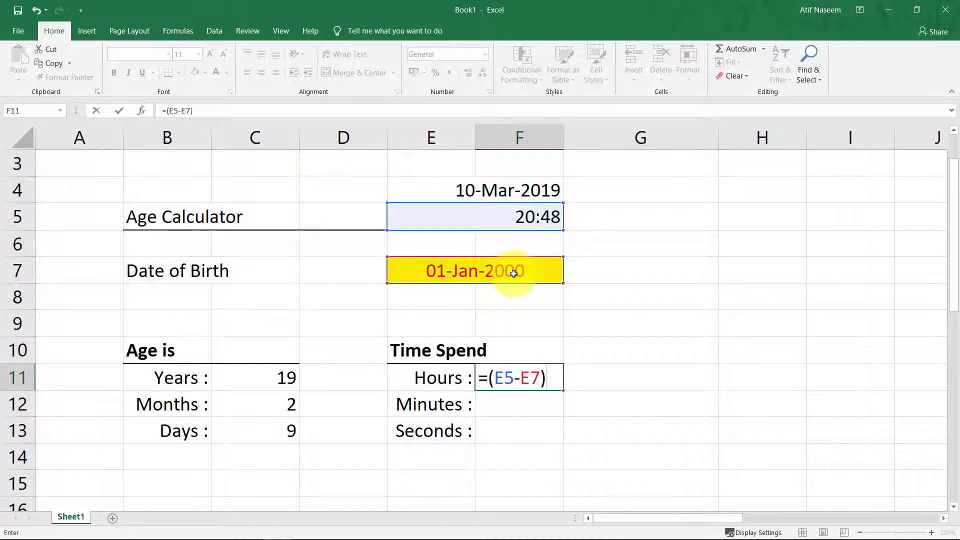
# - Finish the Hours formula as =($E$5-$E$7)*24 with absolute references
pyautogui.write(')*24')
pyautogui.press('Return')
pyautogui.press('Up')
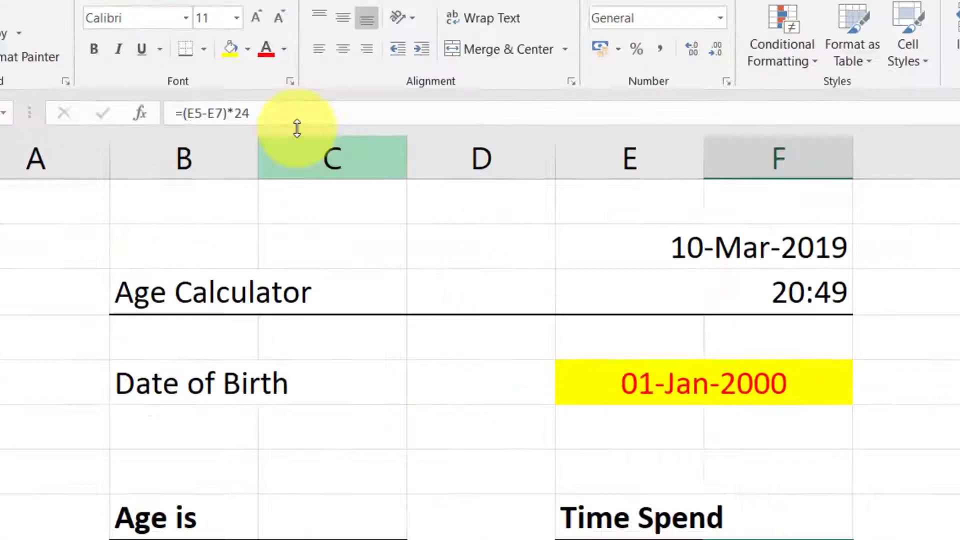
pyautogui.click(212, 114)
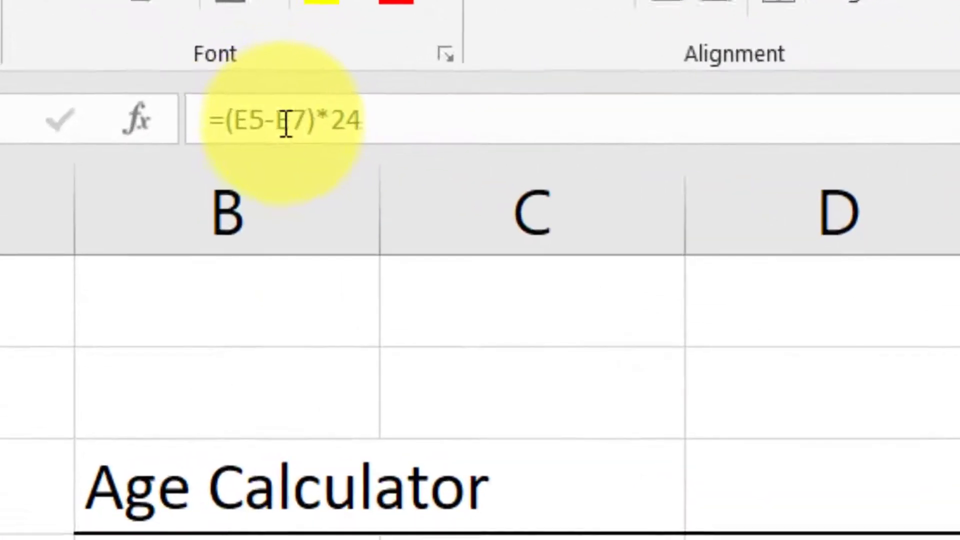
pyautogui.doubleClick(212, 113)
pyautogui.press('F4')
pyautogui.doubleClick(194, 113)
pyautogui.press('F4')
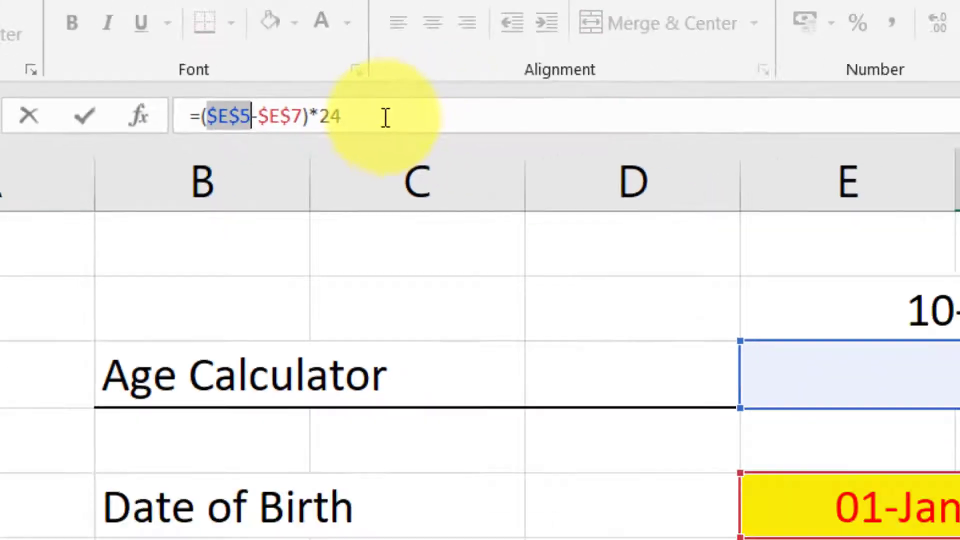
pyautogui.press('Return')
# - Fill the Hours formula to F13, making F12 minutes and F13 seconds with *(24*60*60)
pyautogui.click(554, 381)
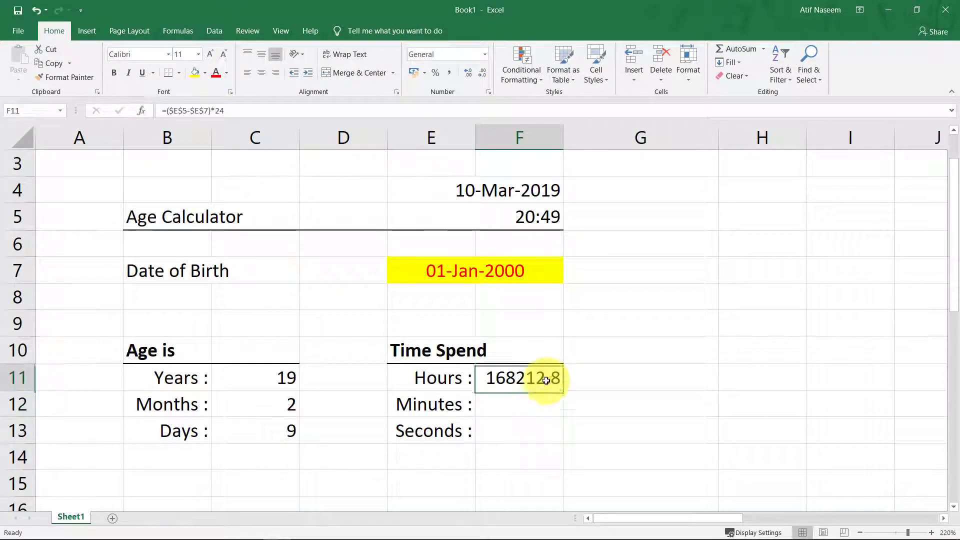
pyautogui.moveTo(563, 390); pyautogui.dragTo(576, 438)
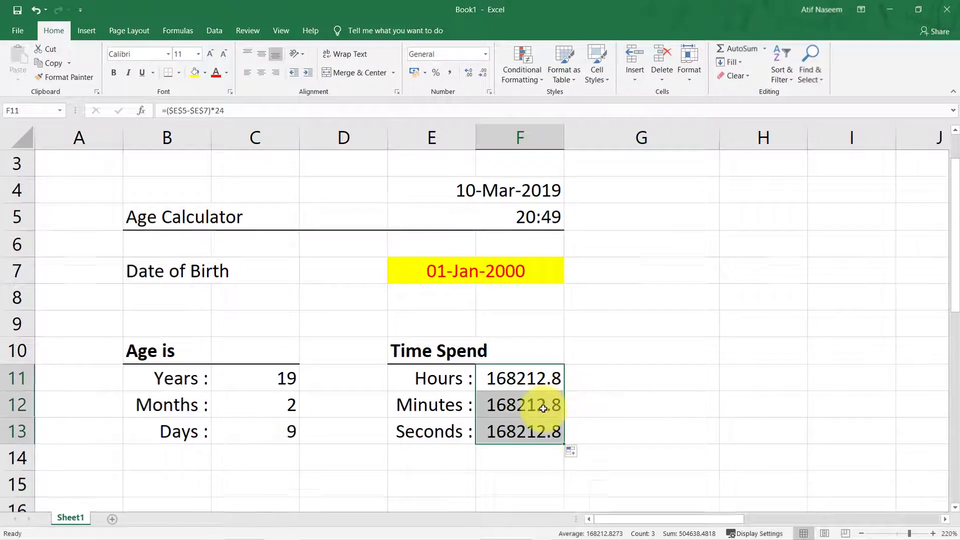
pyautogui.click(217, 111)
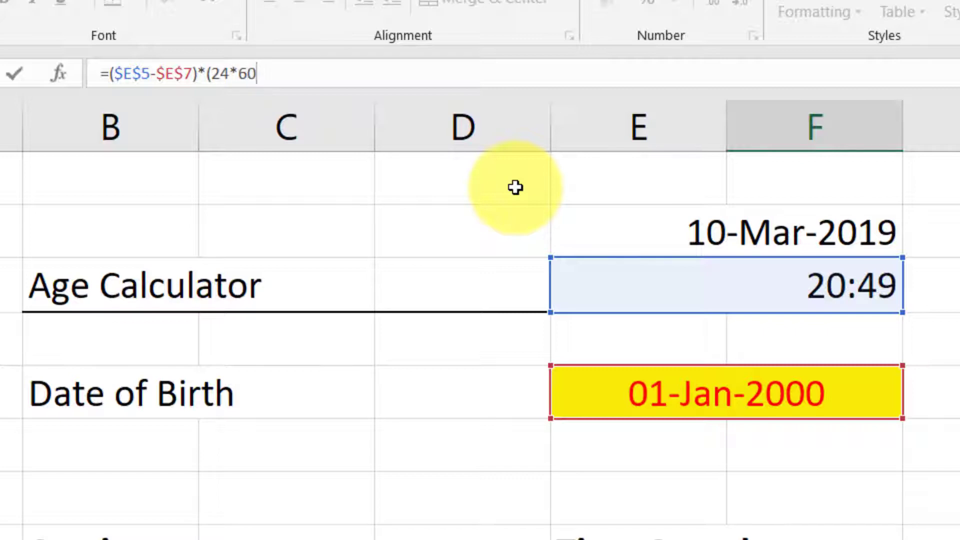
pyautogui.press('Escape')
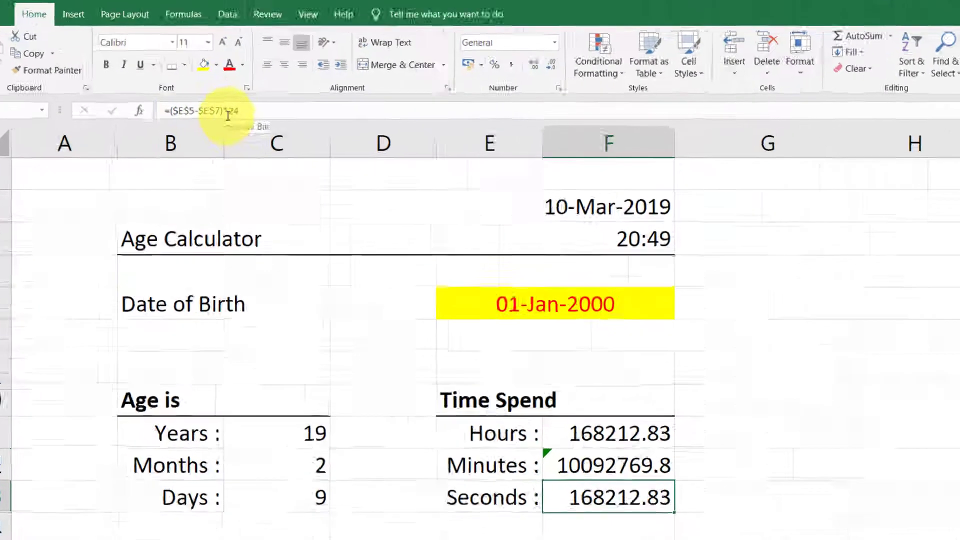
pyautogui.click(216, 110)
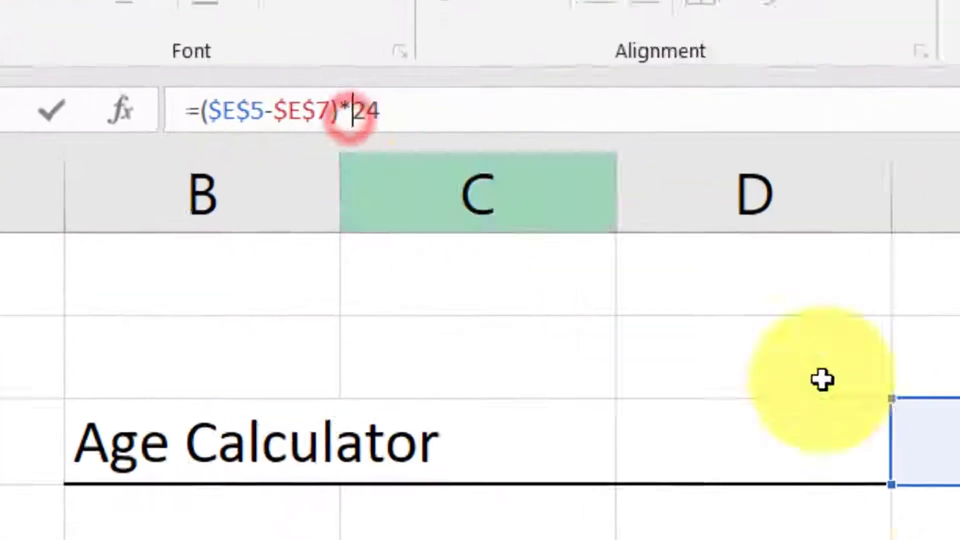
pyautogui.write('(24*')
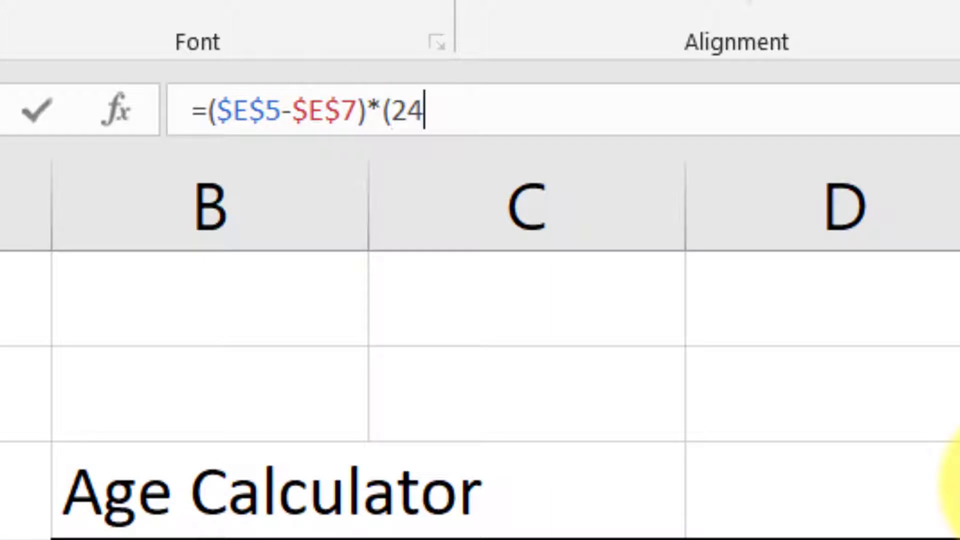
pyautogui.write('60*60')
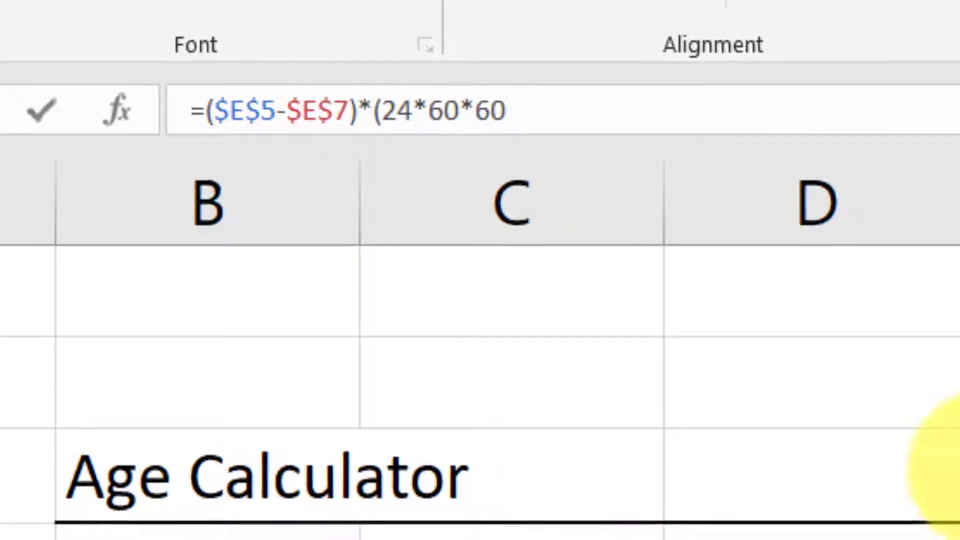
pyautogui.press('Return')
pyautogui.press('Return')
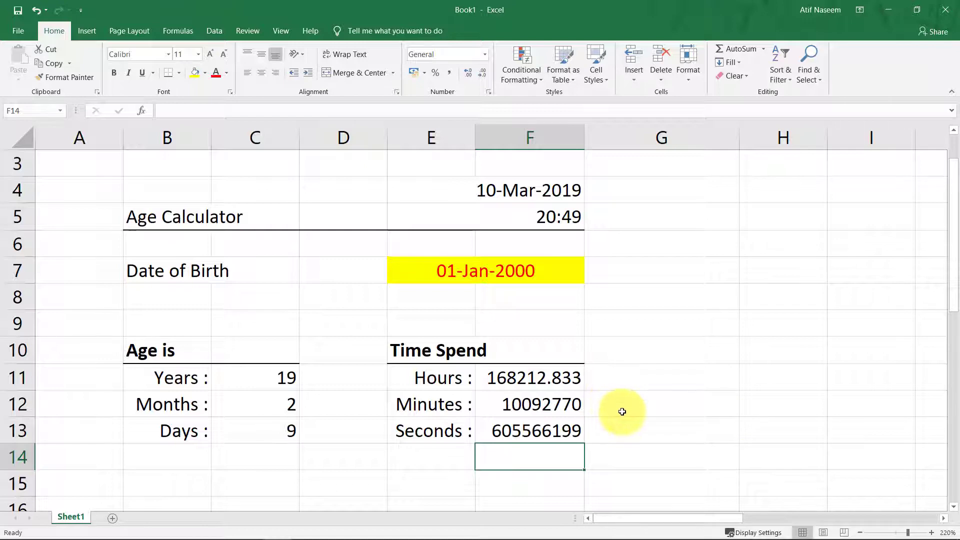
# - Merge and centre B16:F16, fill it yellow and apply All Borders
pyautogui.scroll(-1, 610, 405)
pyautogui.scroll(1, 614, 406)
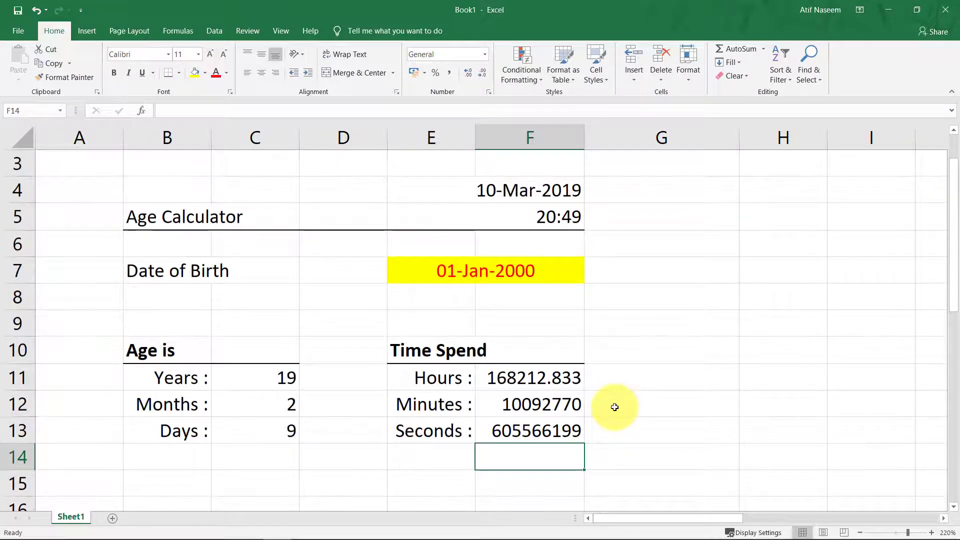
pyautogui.keyDown('ctrl'); pyautogui.scroll(-2, 614, 407); pyautogui.keyUp('ctrl')
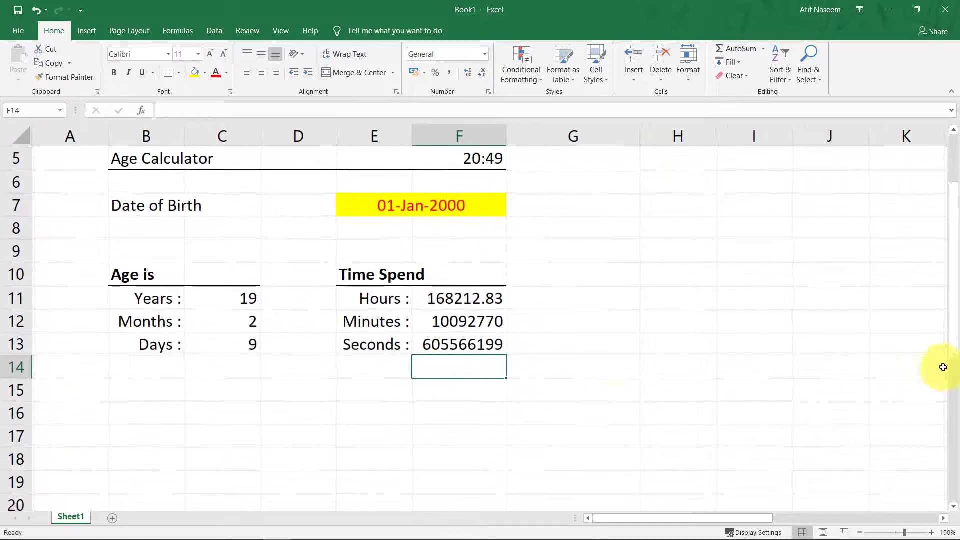
pyautogui.moveTo(950, 343); pyautogui.dragTo(954, 330)
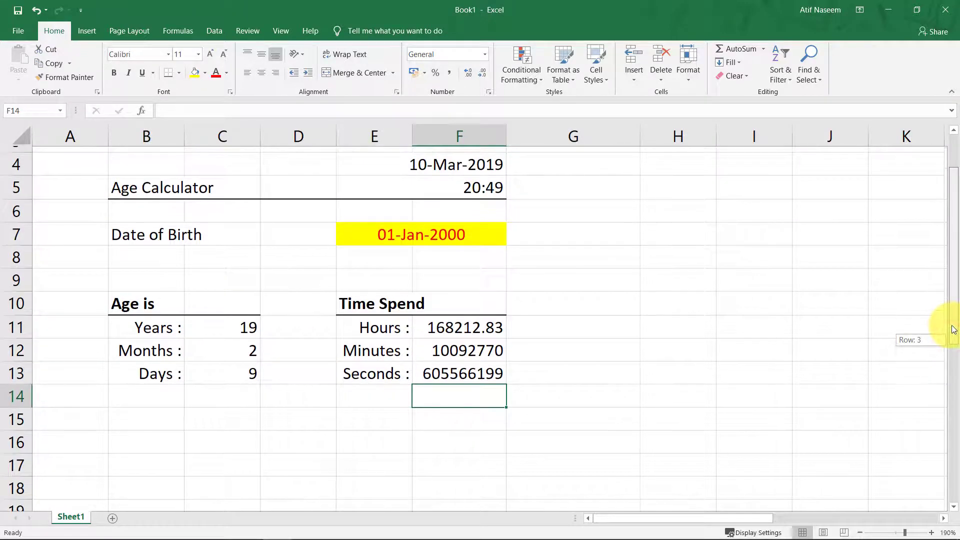
pyautogui.moveTo(147, 430); pyautogui.dragTo(456, 426)
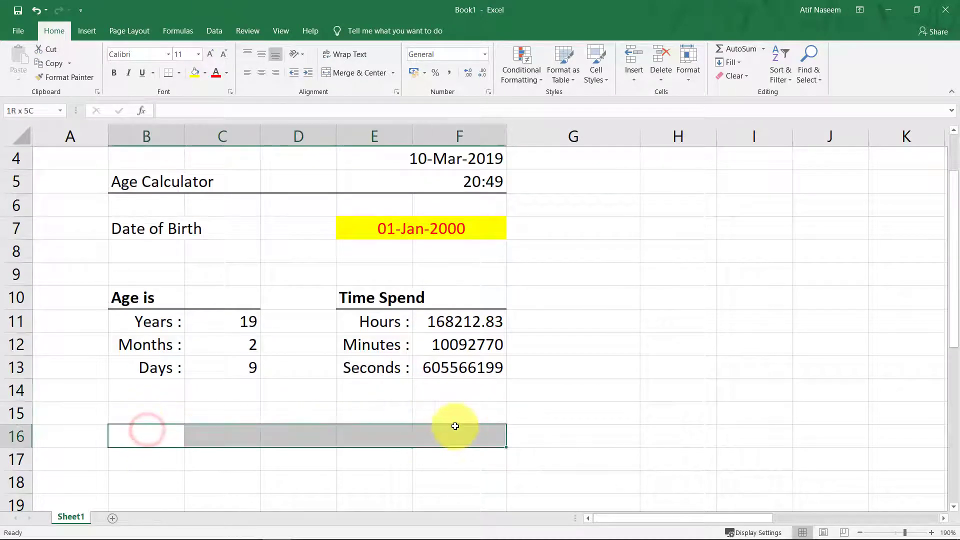
pyautogui.click(354, 74)
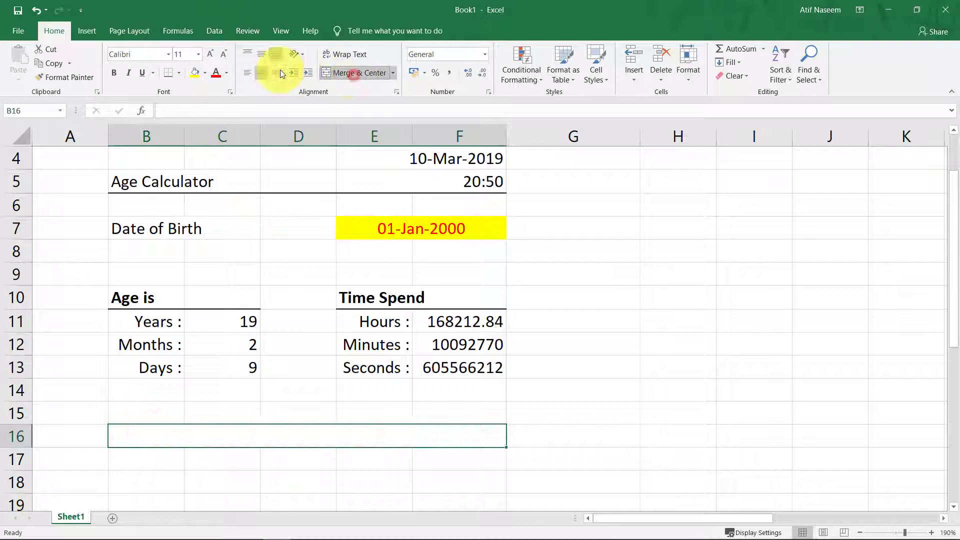
pyautogui.click(192, 75)
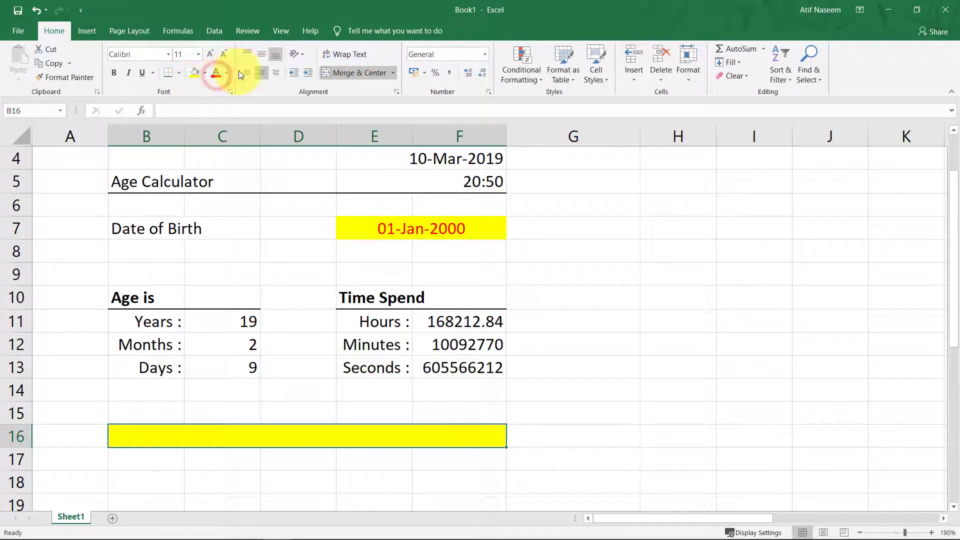
pyautogui.click(180, 76)
pyautogui.click(227, 181)
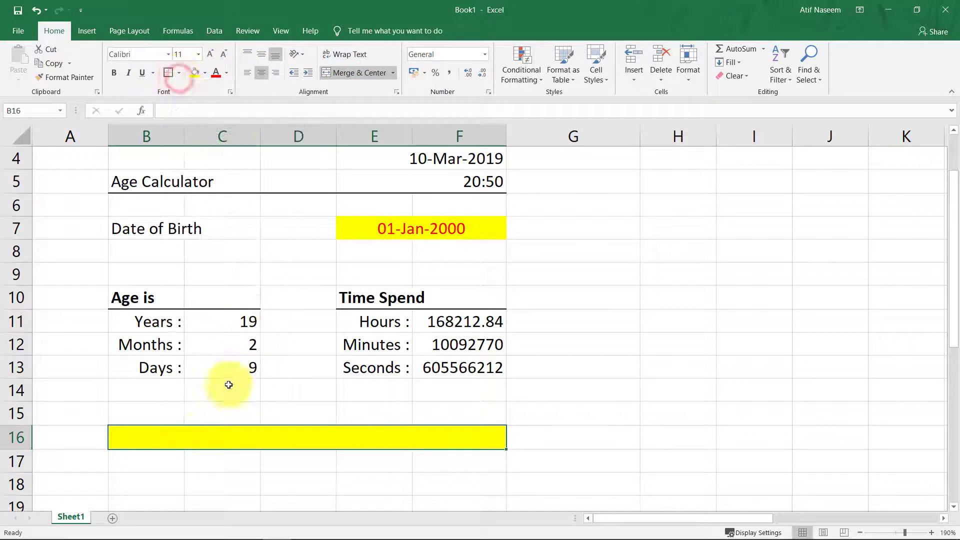
pyautogui.click(203, 434)
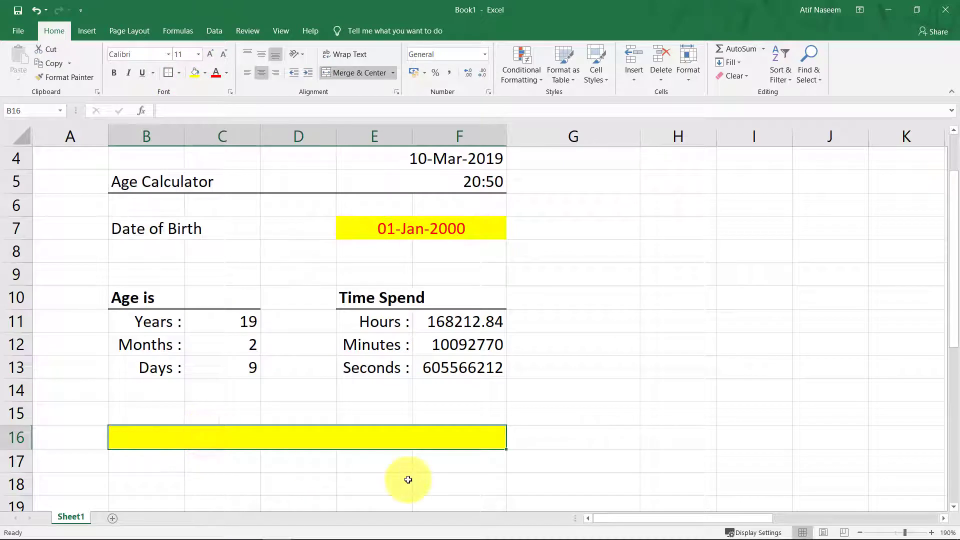
# - Enter ="You are "&C11&" years, "&C12&"months, "&C13&" days old" in B16
pyautogui.write('="You are')
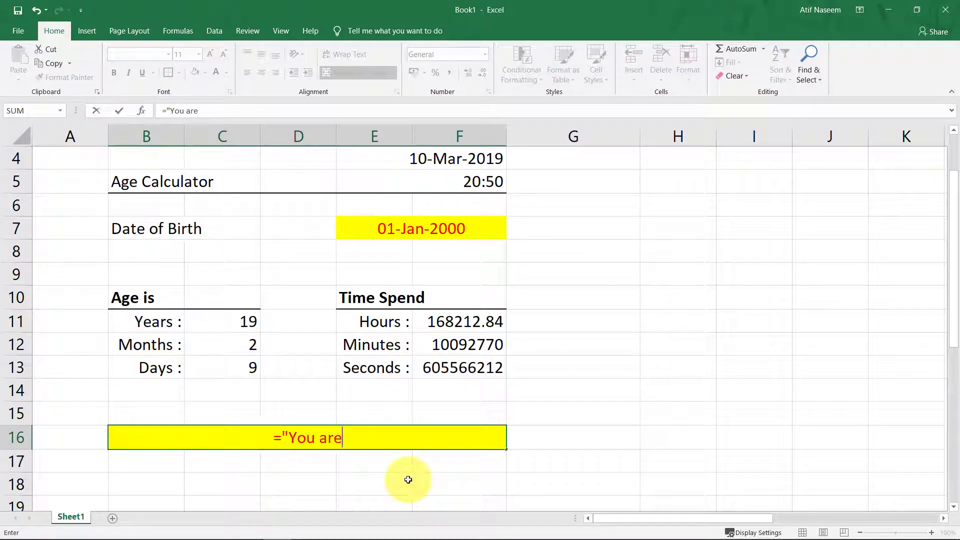
pyautogui.write(' " &')
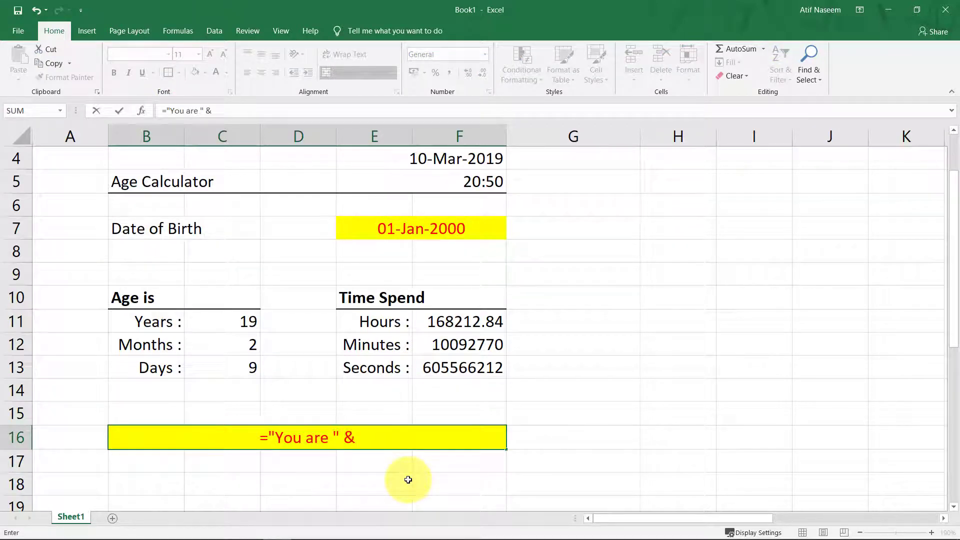
pyautogui.click(227, 323)
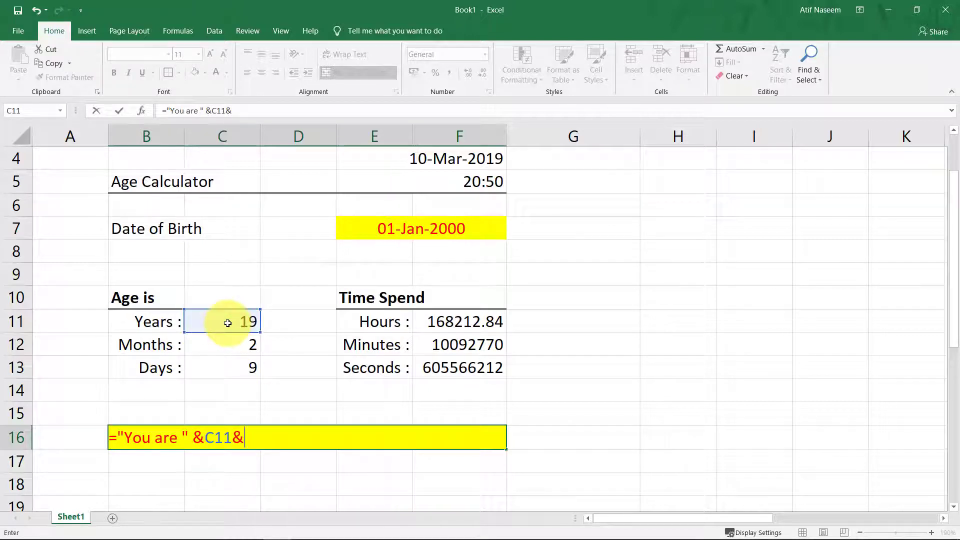
pyautogui.write('& " years')
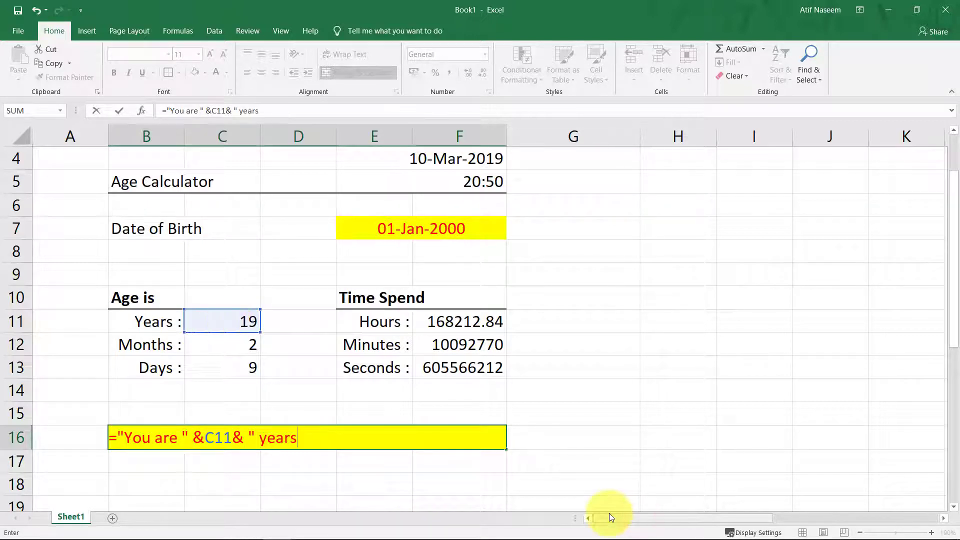
pyautogui.write(', " &')
pyautogui.click(234, 347)
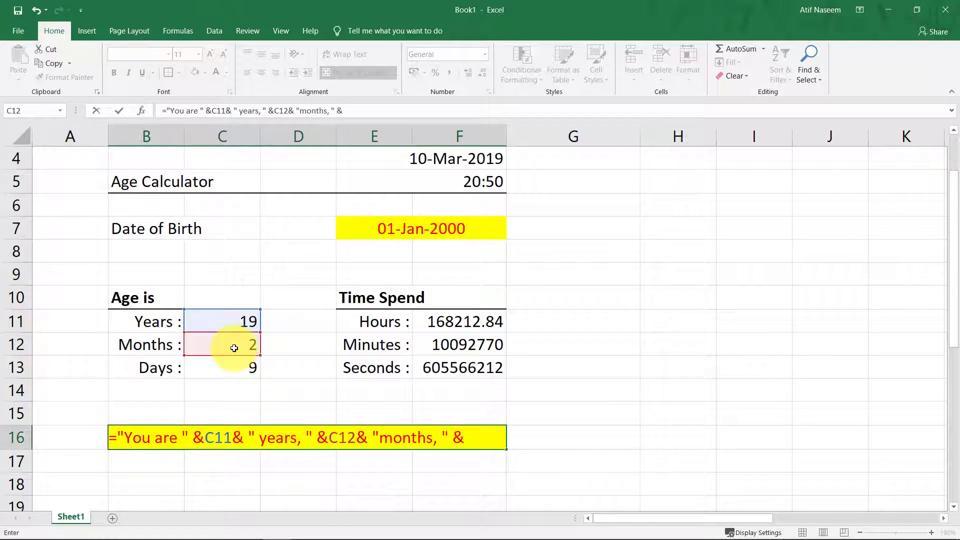
pyautogui.click(240, 366)
pyautogui.write('& " days')
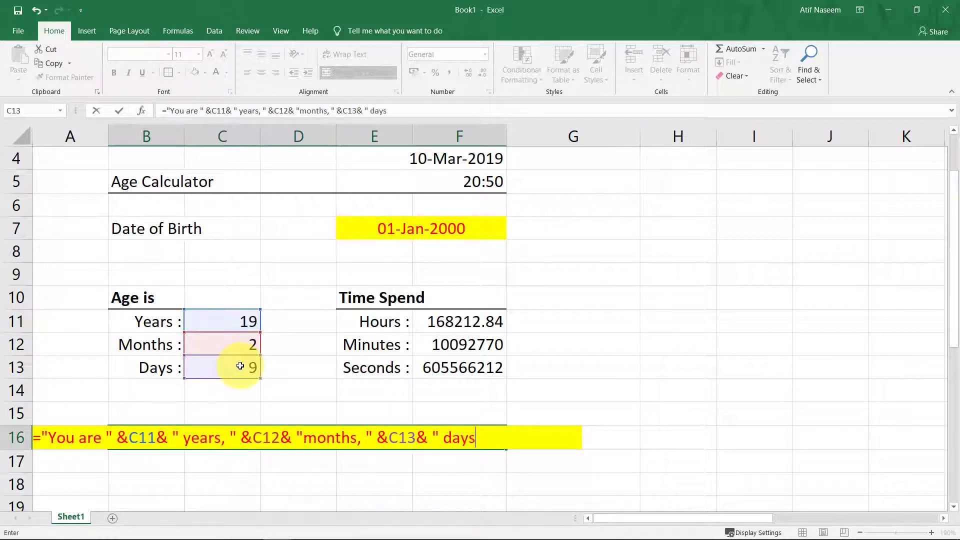
pyautogui.write(' old"')
pyautogui.press('Return')
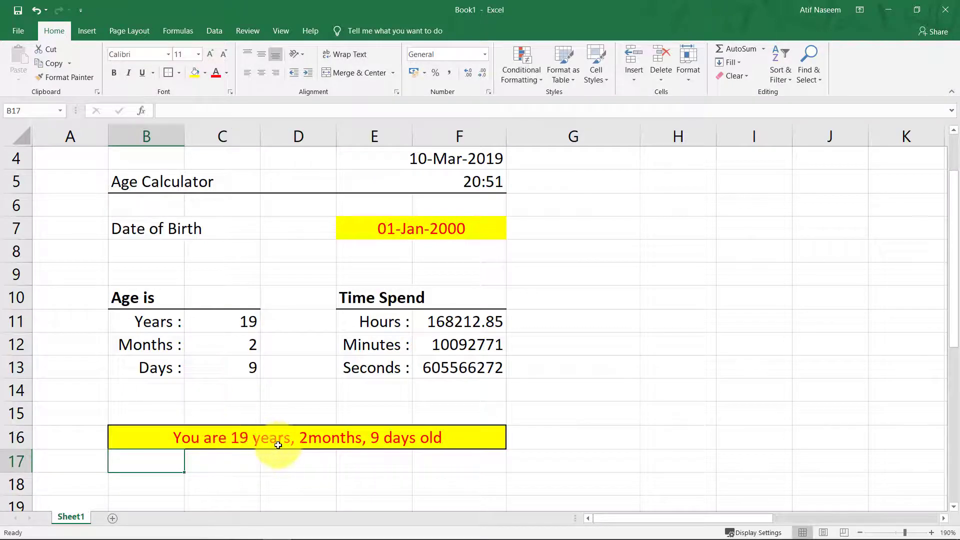
# - Change the date of birth in E7 to 01-May-2002
pyautogui.click(418, 228)
pyautogui.click(202, 110)
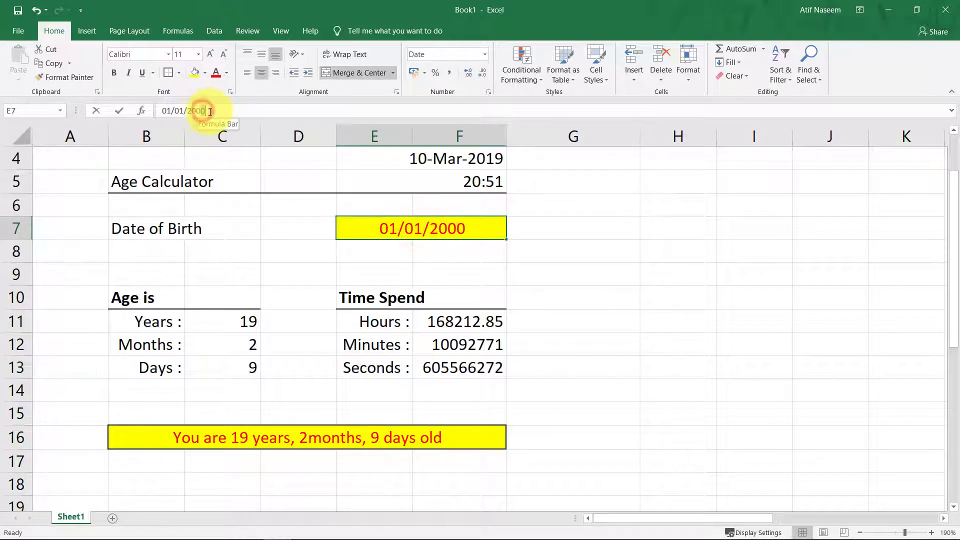
pyautogui.press('BackSpace')
pyautogui.write('2')
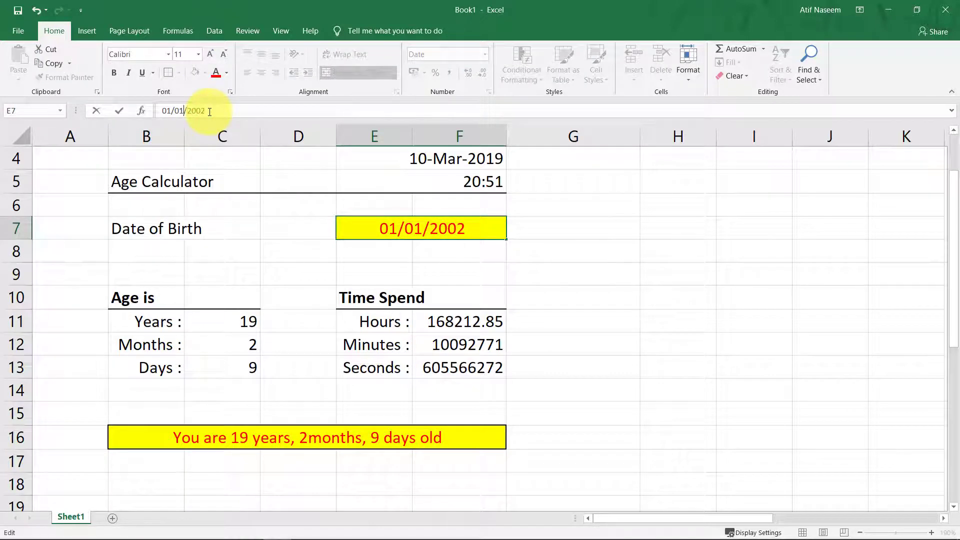
pyautogui.press('Return')
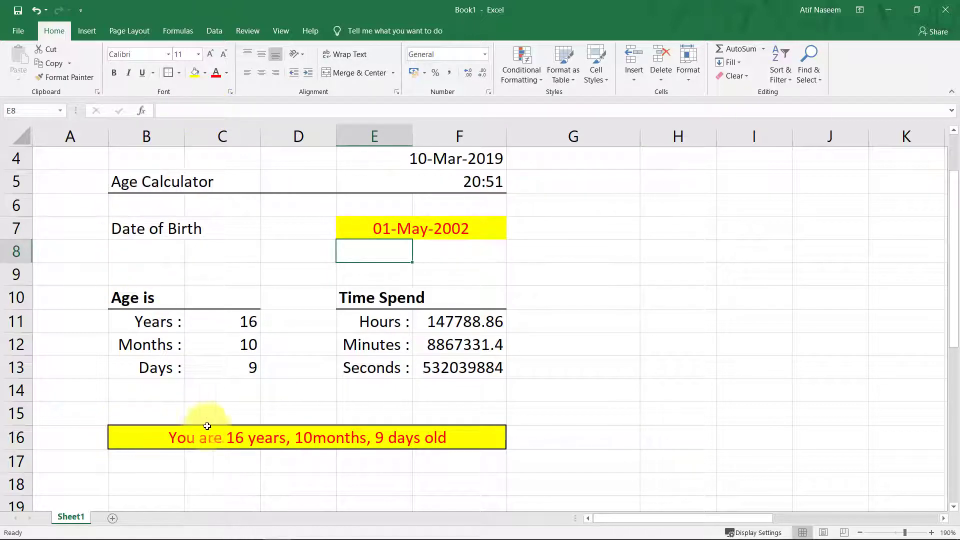
# - Make the B16 summary sentence bold
pyautogui.click(489, 438)
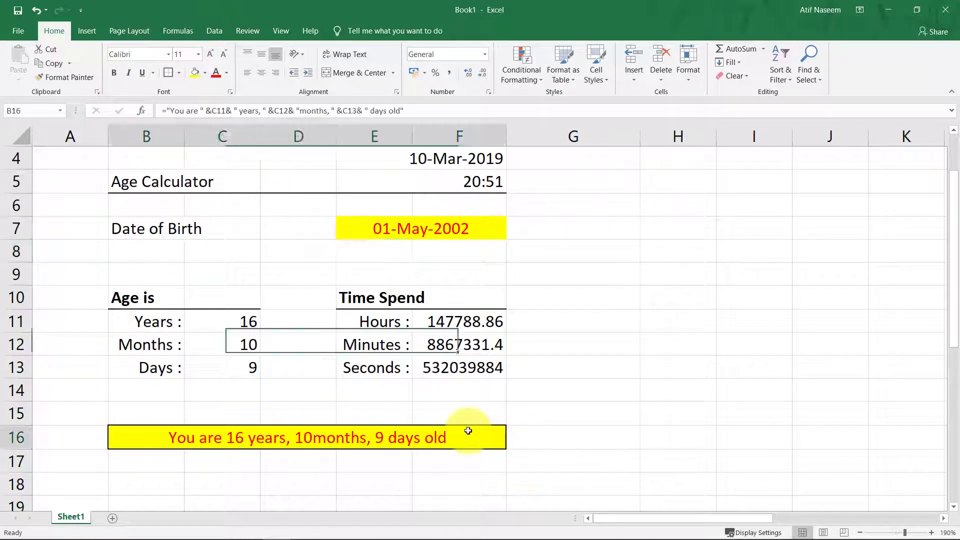
pyautogui.click(113, 77)
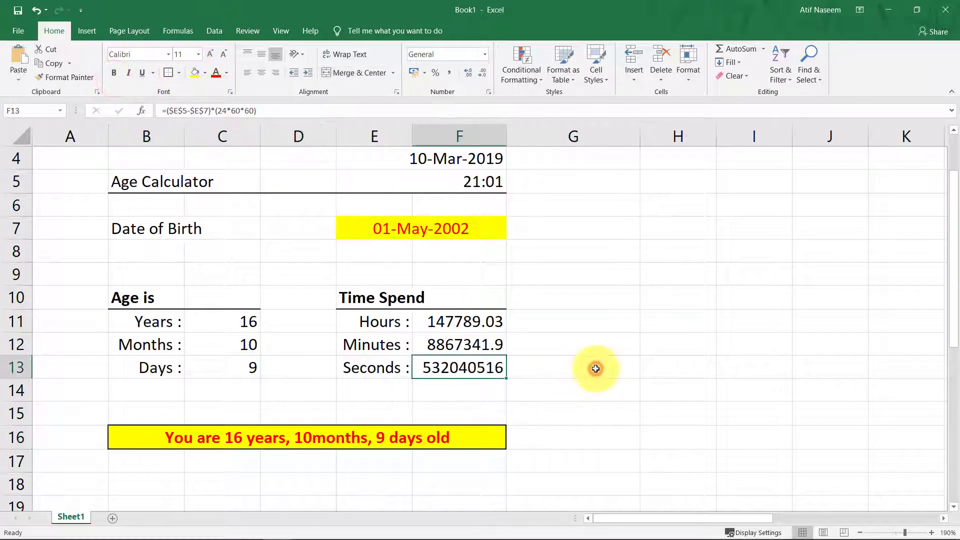
pyautogui.click(596, 368)
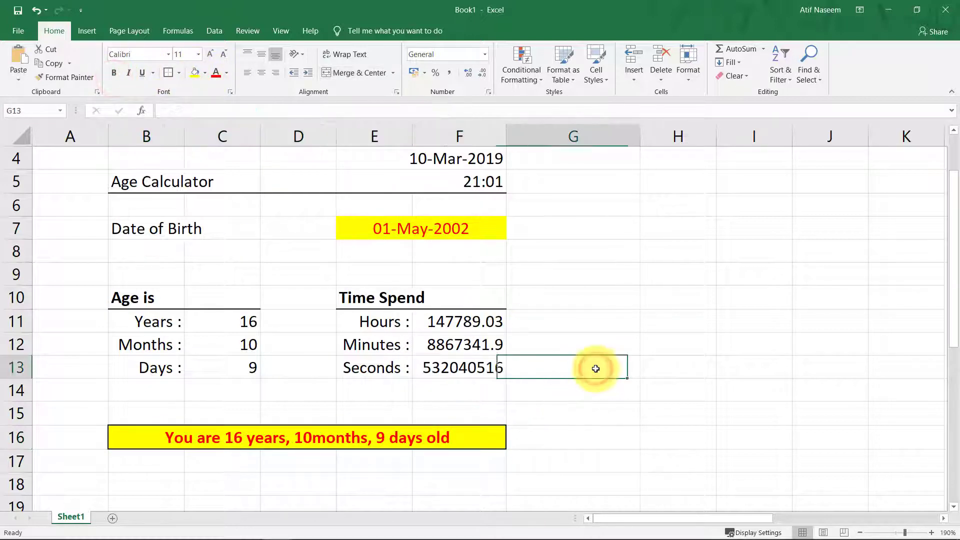
pyautogui.press('Return')
pyautogui.press('Return')
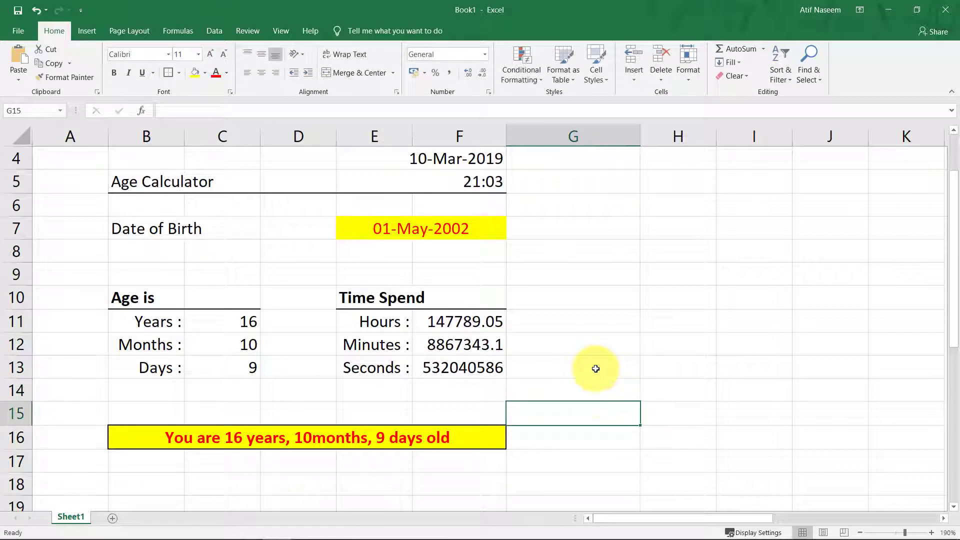
# - Wrap F11's formula as =TRUNC(($E$5-$E$7)*24) to show 147789 whole hours
pyautogui.click(457, 321)
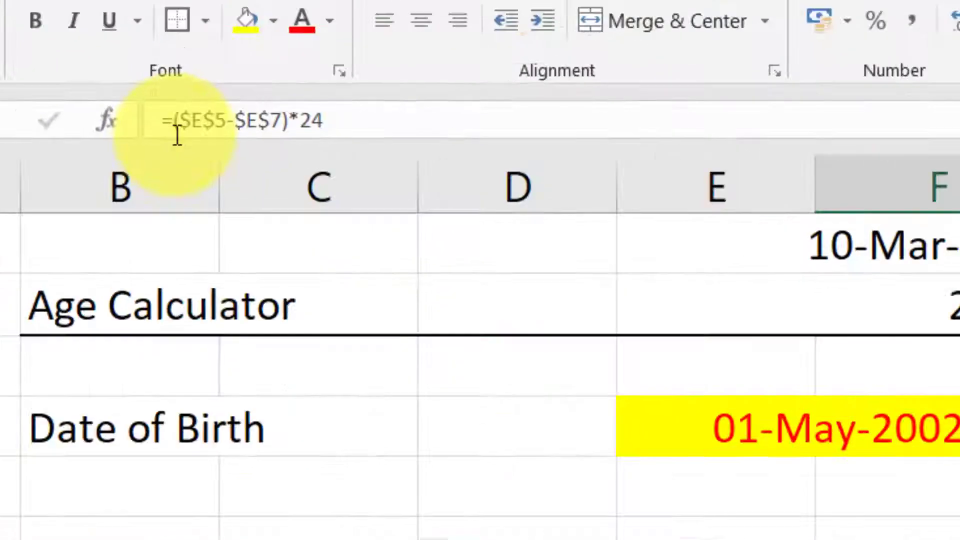
pyautogui.click(166, 111)
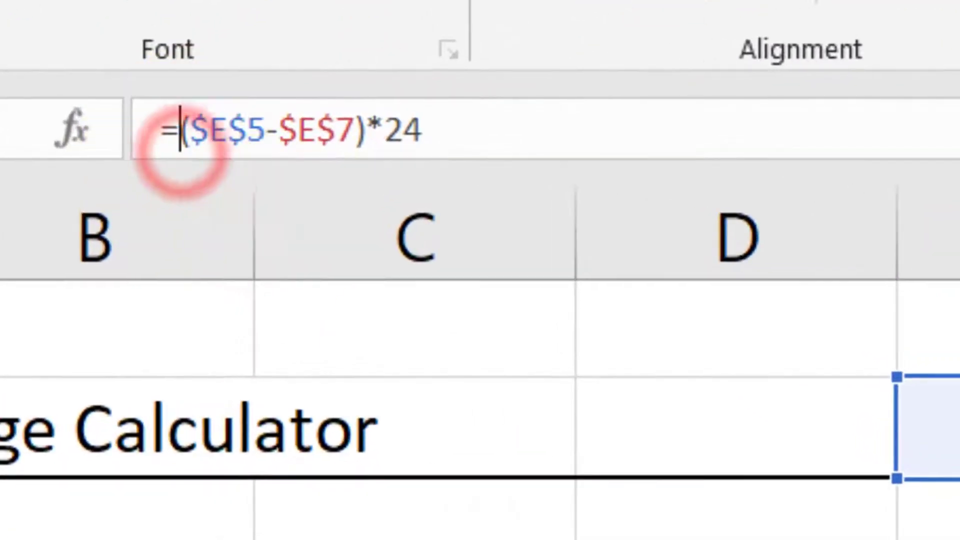
pyautogui.write('trun')
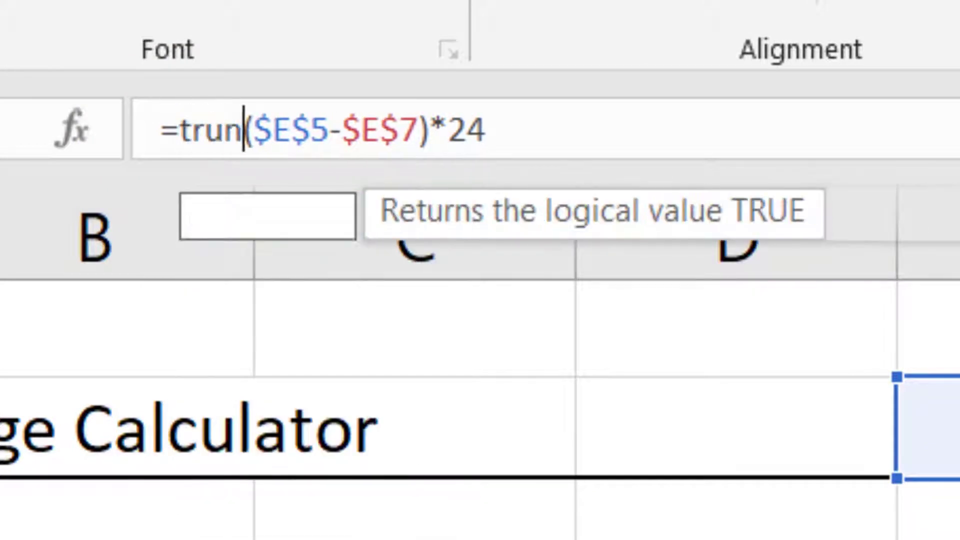
pyautogui.press('Tab')
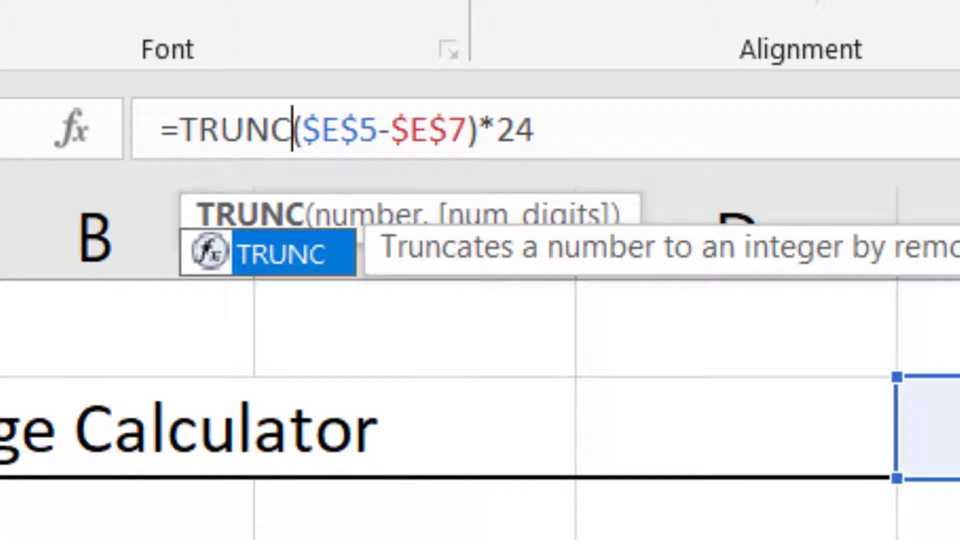
pyautogui.write('(')
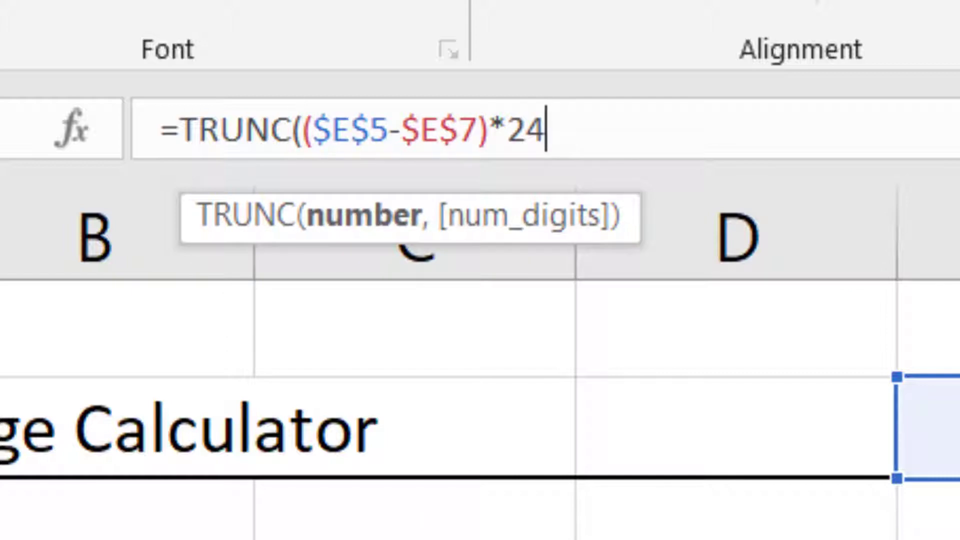
pyautogui.press('Return')
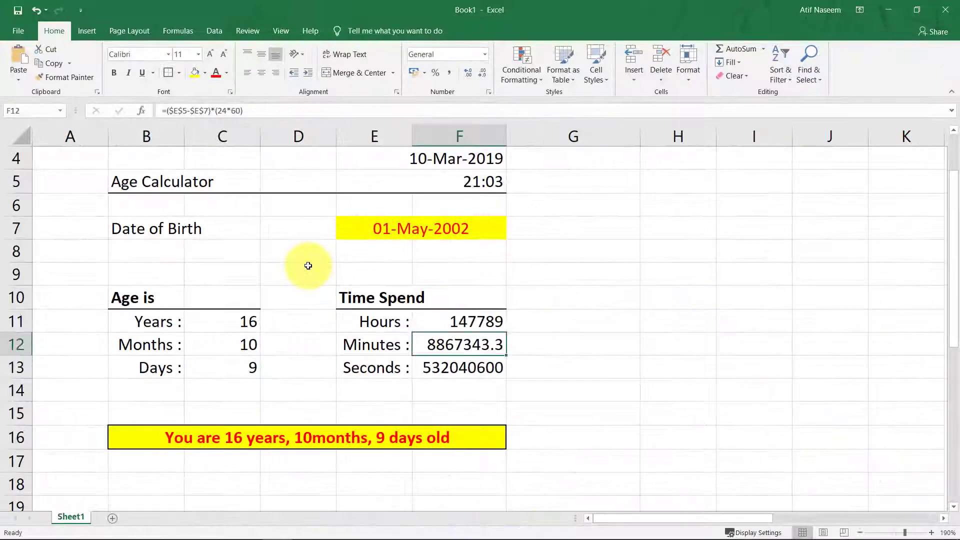
pyautogui.press('Up')
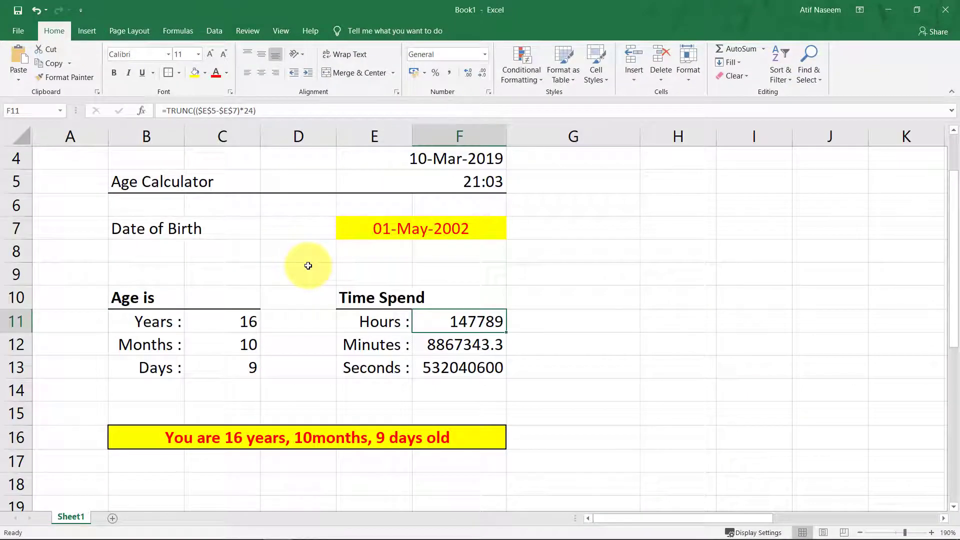
# - Apply a custom [h] number format to F11, trimmed from [h]:mm:ss, showing 3546936
pyautogui.rightClick(487, 325)
pyautogui.click(539, 273)
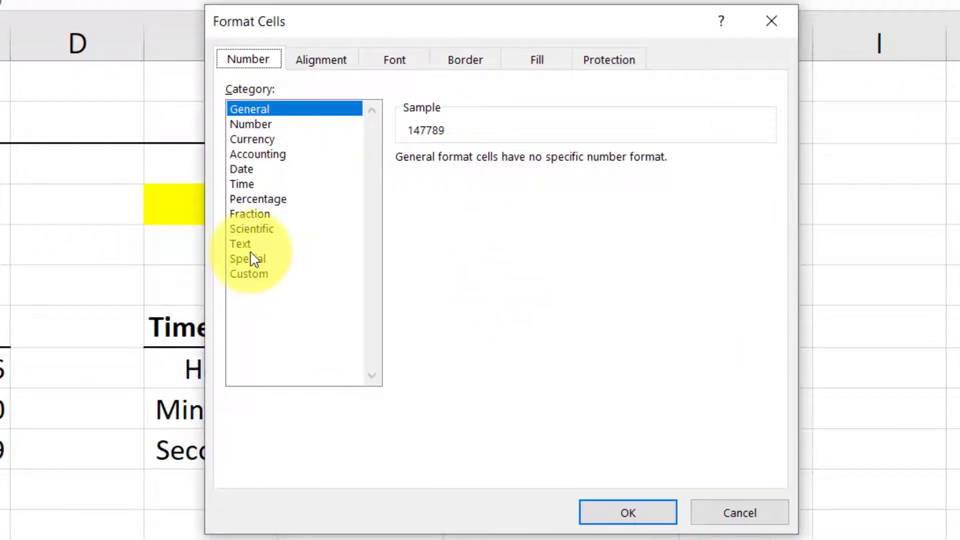
pyautogui.click(256, 169)
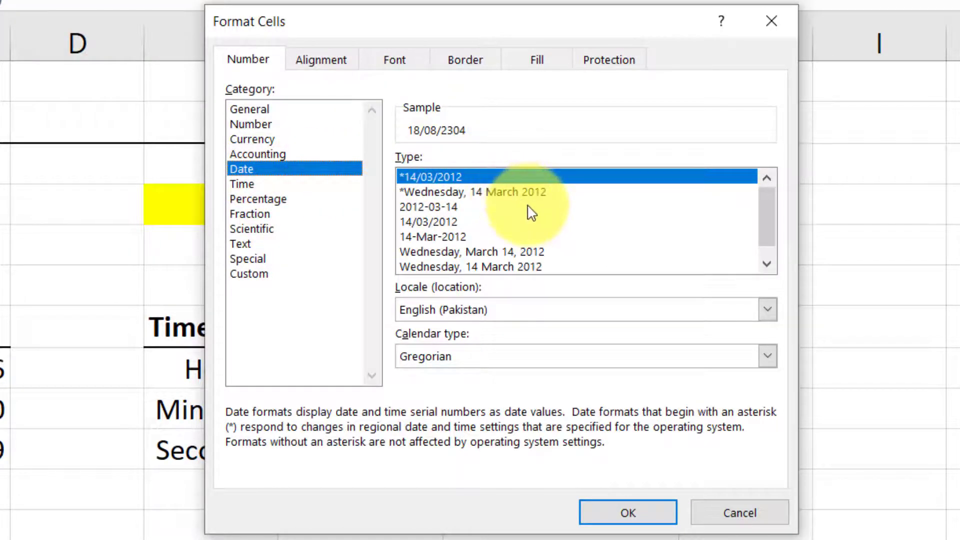
pyautogui.click(253, 184)
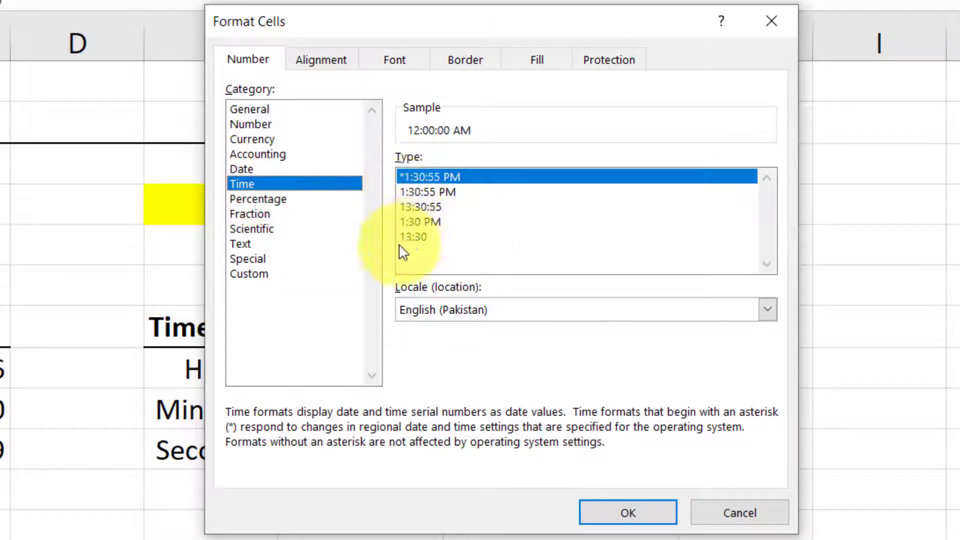
pyautogui.click(241, 275)
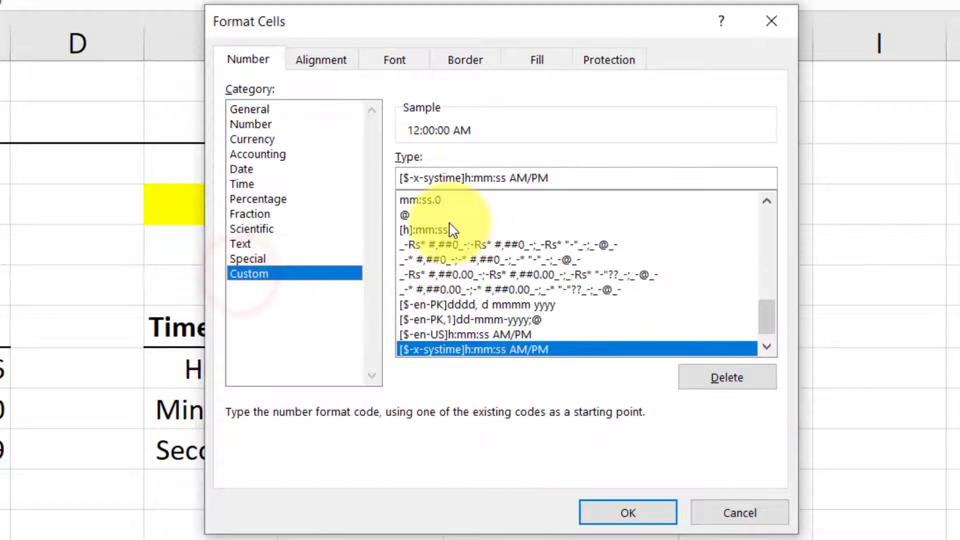
pyautogui.click(417, 233)
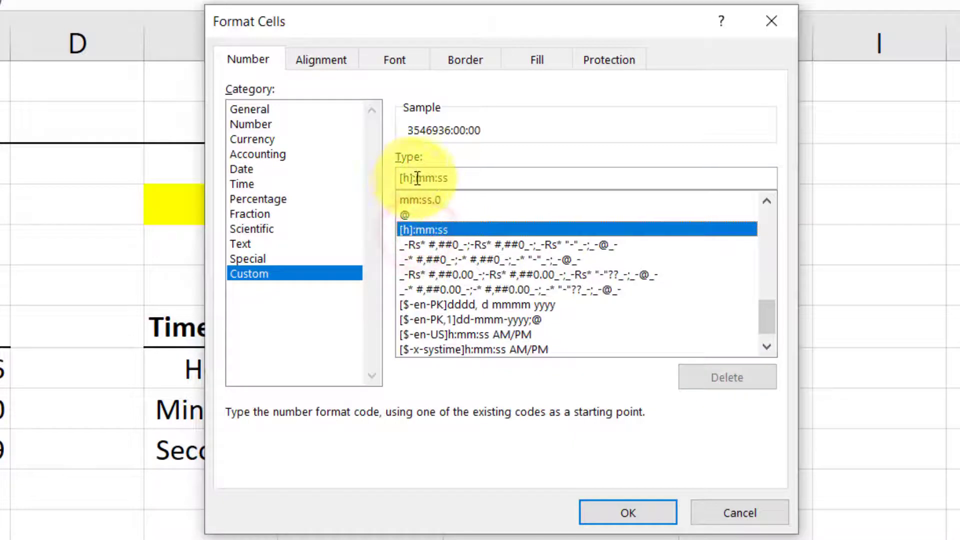
pyautogui.click(474, 179)
pyautogui.hotkey('ctrl', 'a')
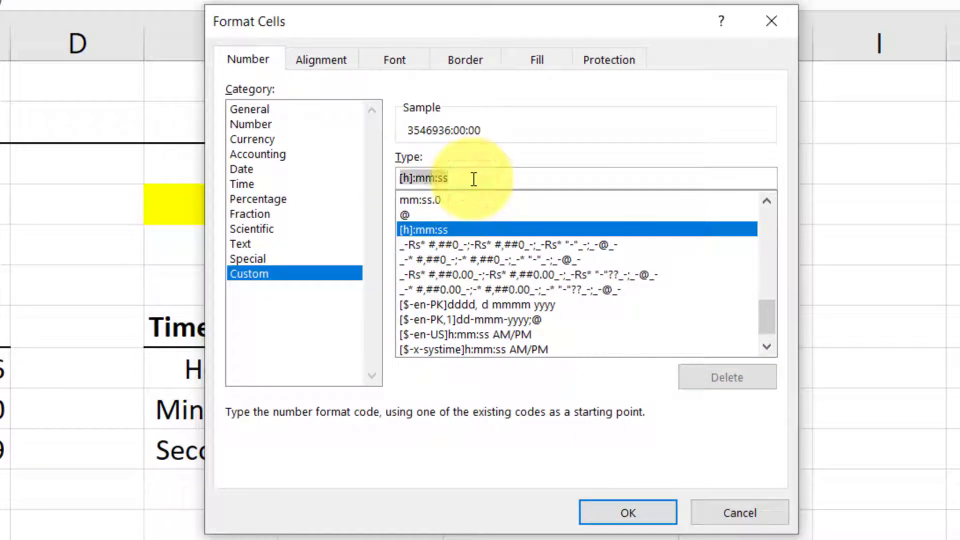
pyautogui.press('BackSpace')
pyautogui.press('Return')
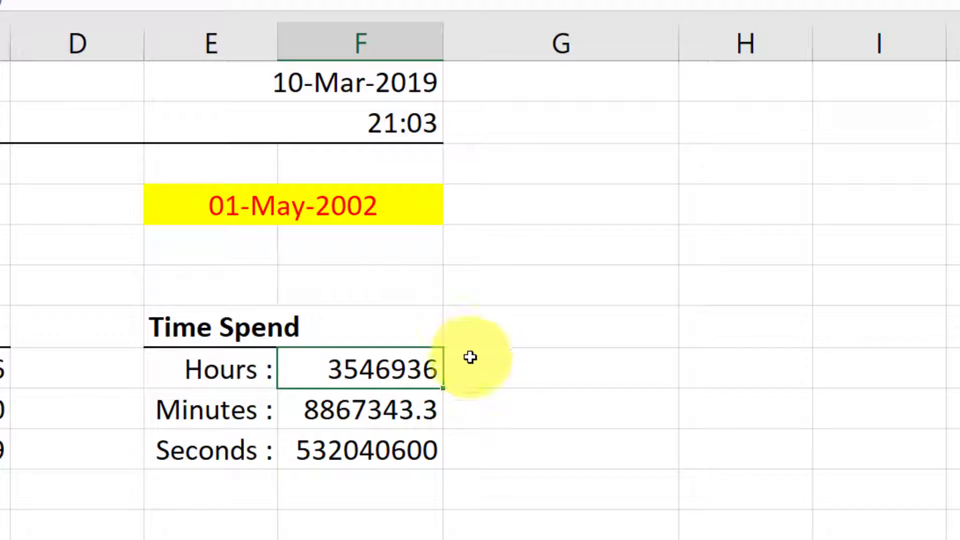
pyautogui.click(344, 412)
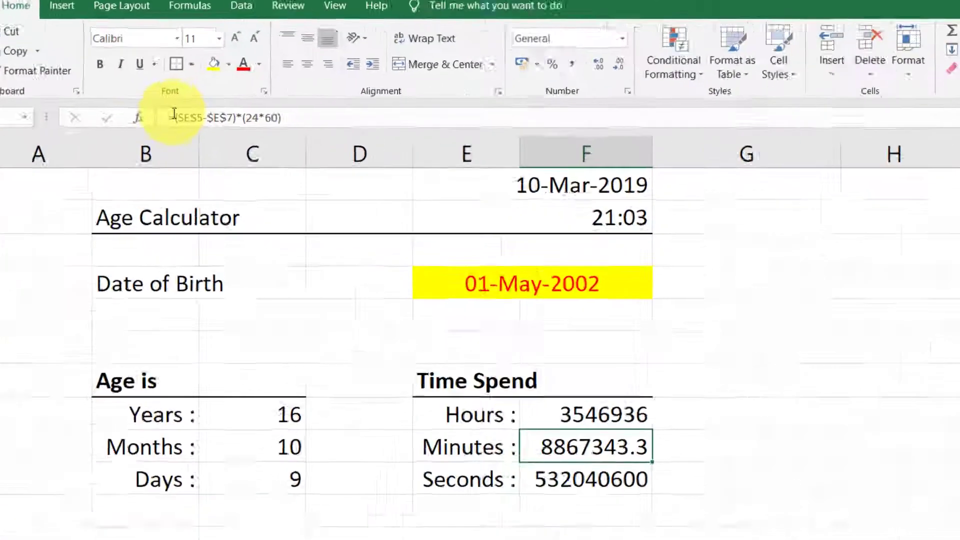
# - Change F12 to =MOD(($E$5-$E$7)*(24*60),60), showing 3.9993333
pyautogui.click(123, 95)
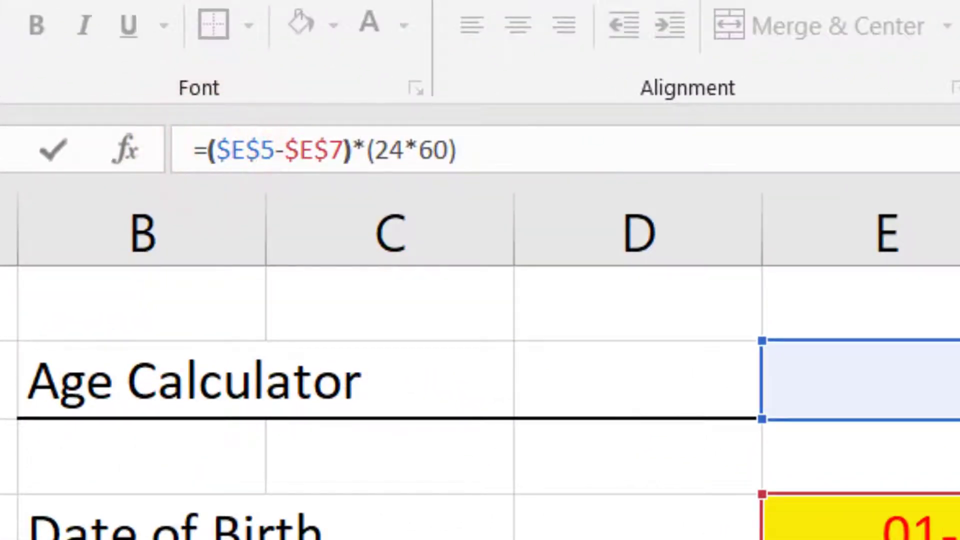
pyautogui.write('MOD')
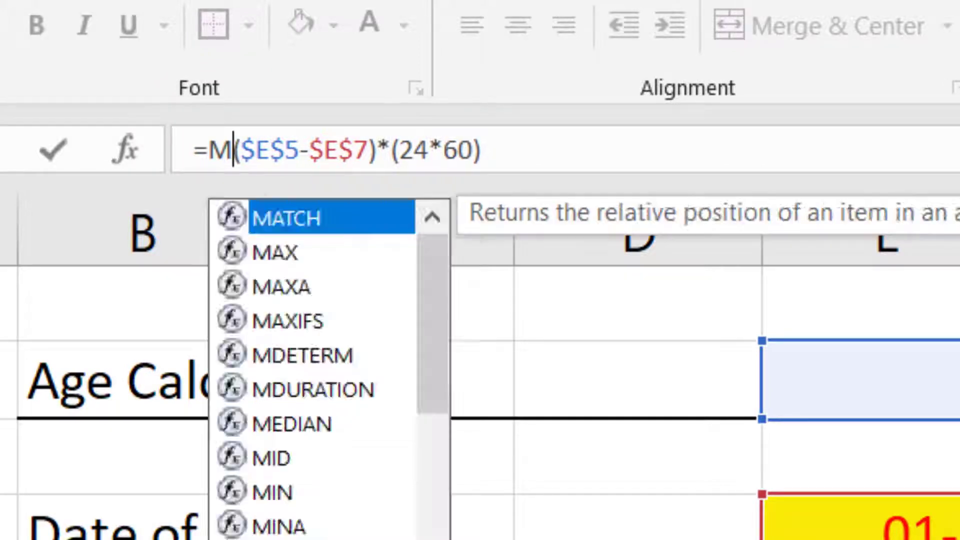
pyautogui.write('(')
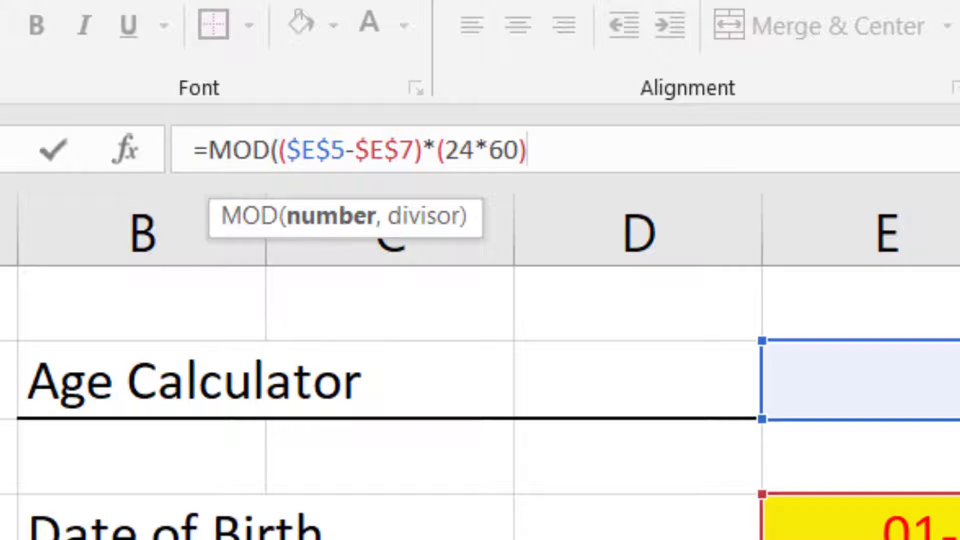
pyautogui.write(',')
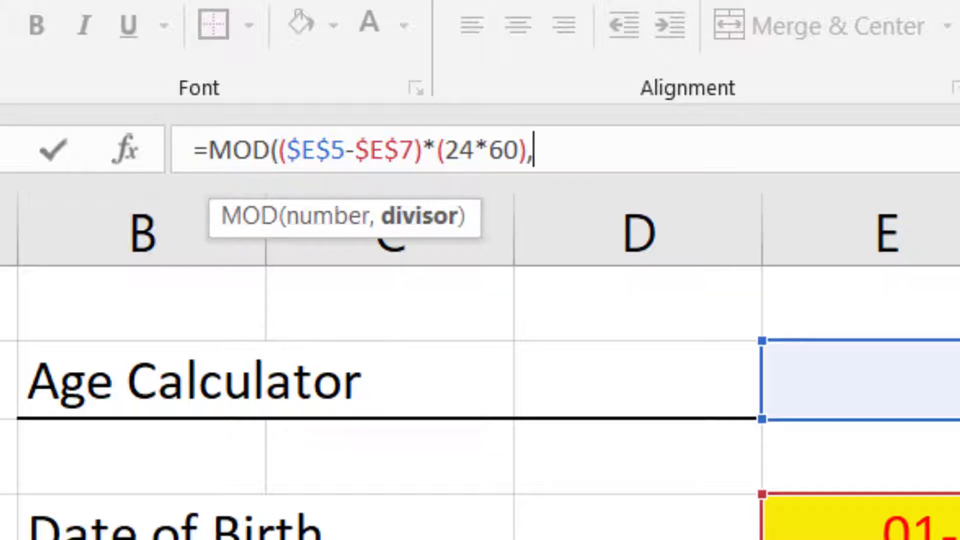
pyautogui.write('60')
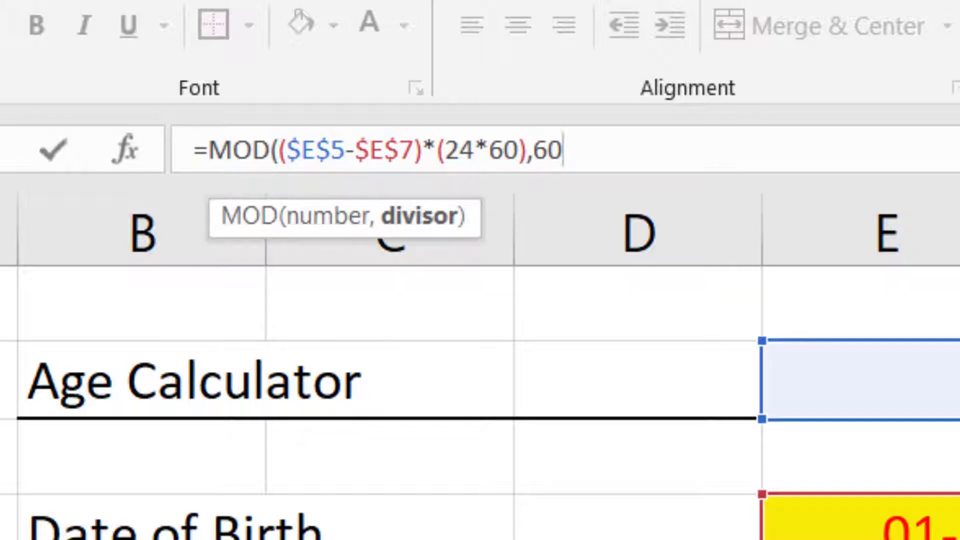
pyautogui.write(')')
pyautogui.press('Return')
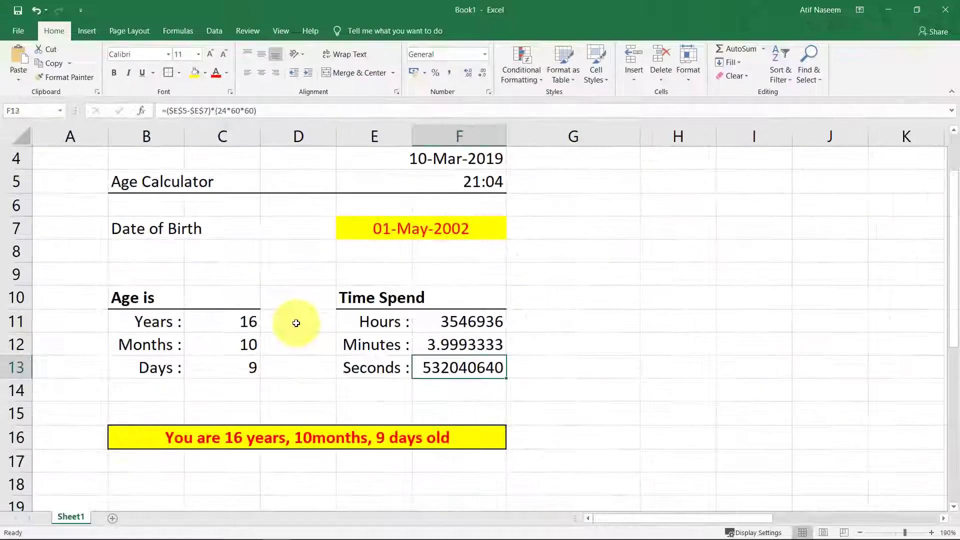
pyautogui.press('Up')
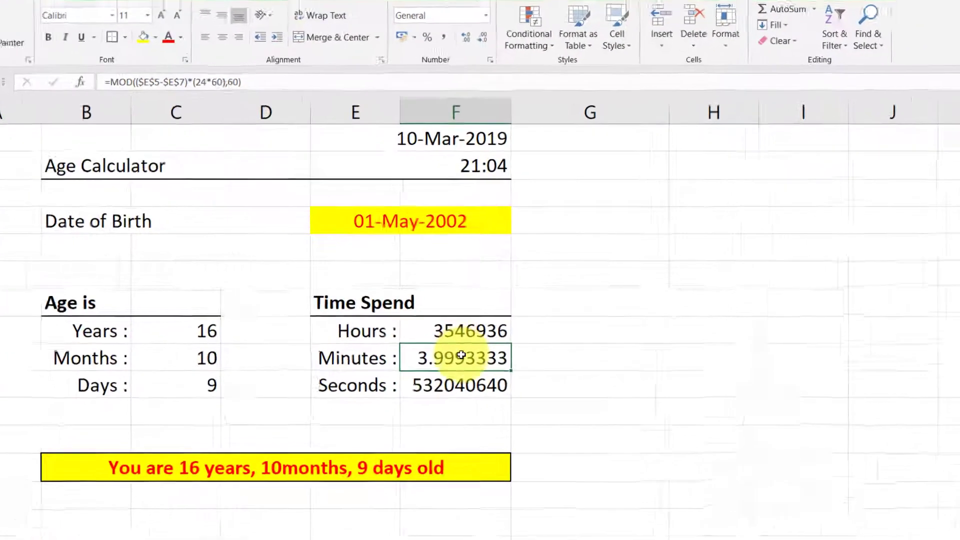
# - Format the Minutes cell F12 as Number with 0 decimal places so it shows 4 instead of 3.9993333
pyautogui.rightClick(465, 345)
pyautogui.click(535, 310)
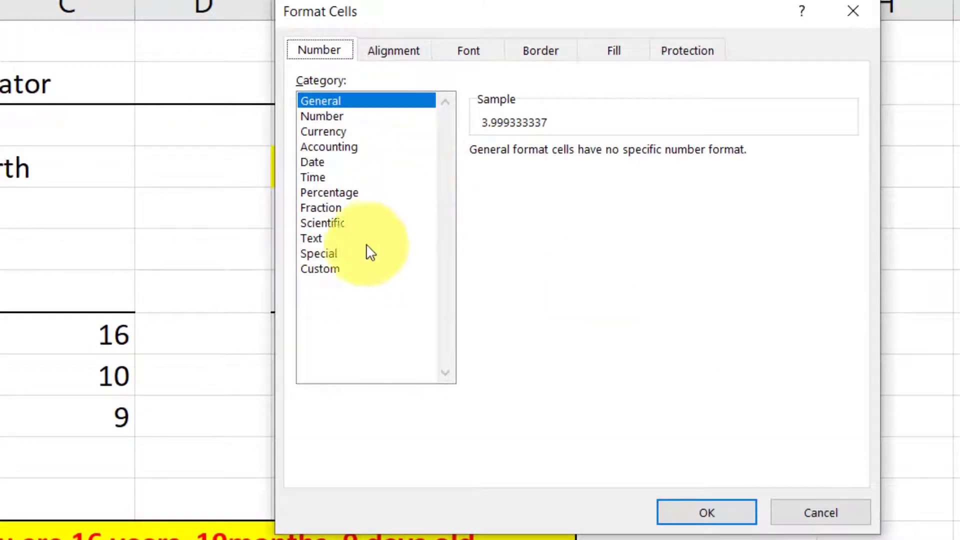
pyautogui.click(328, 269)
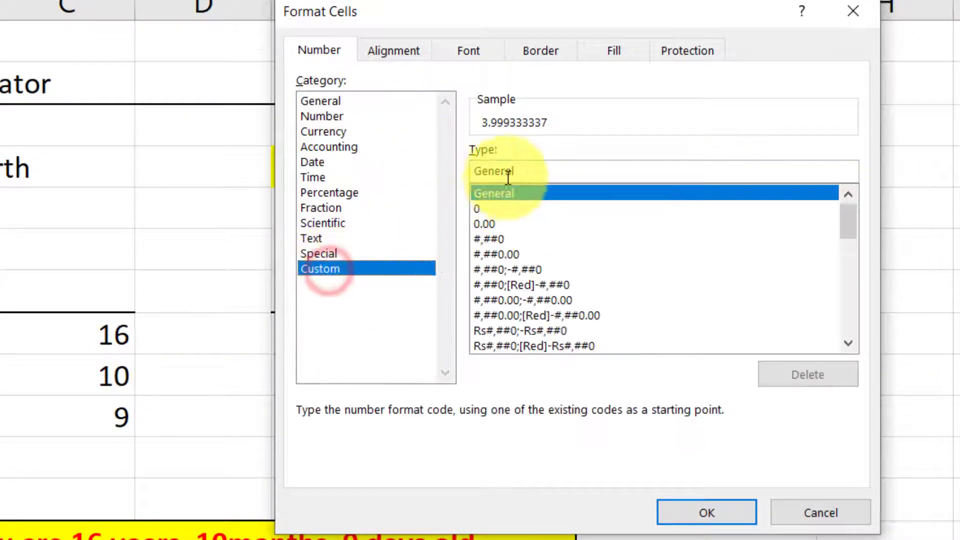
pyautogui.click(530, 173)
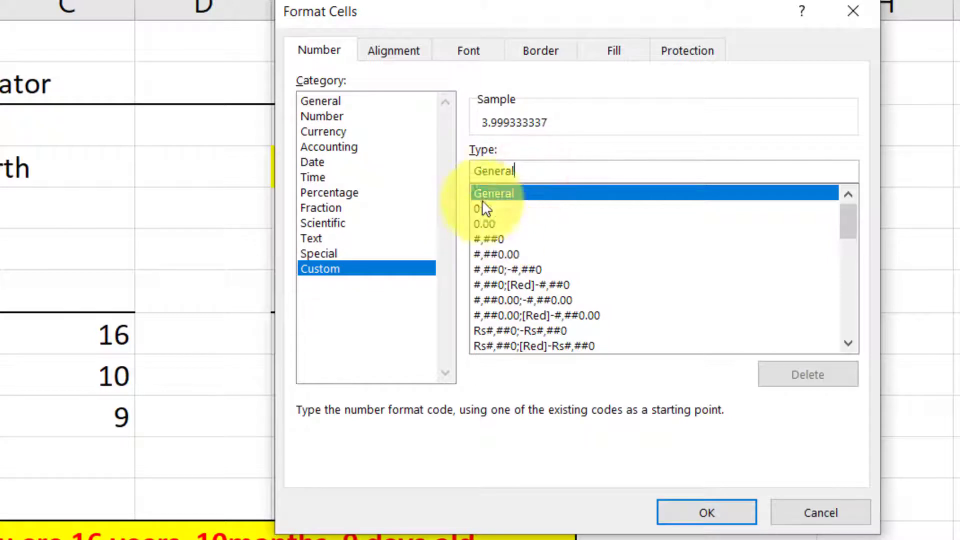
pyautogui.click(309, 177)
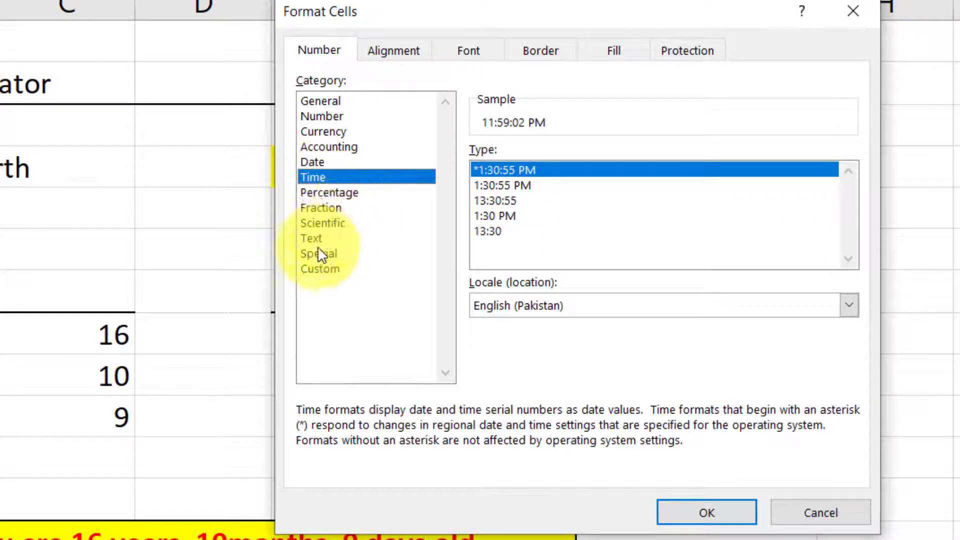
pyautogui.click(326, 116)
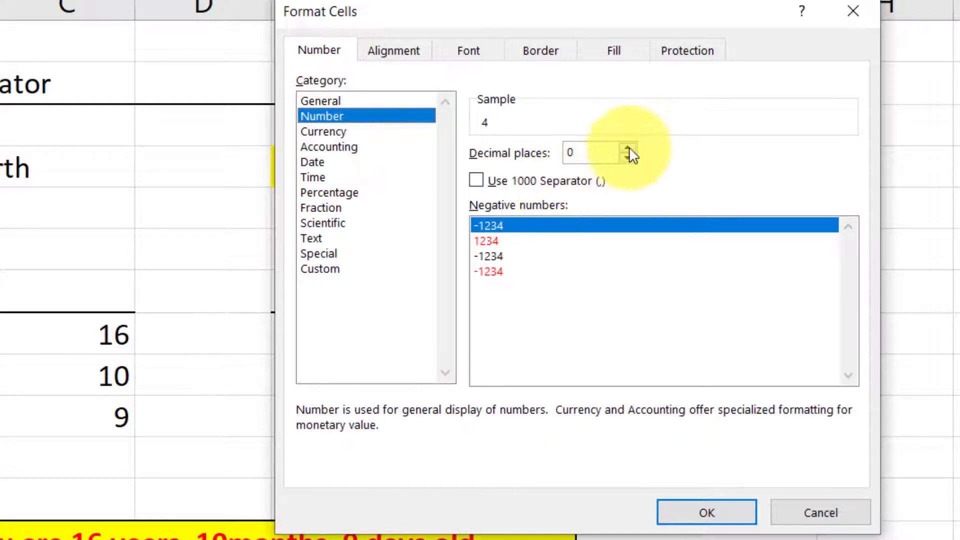
pyautogui.click(707, 509)
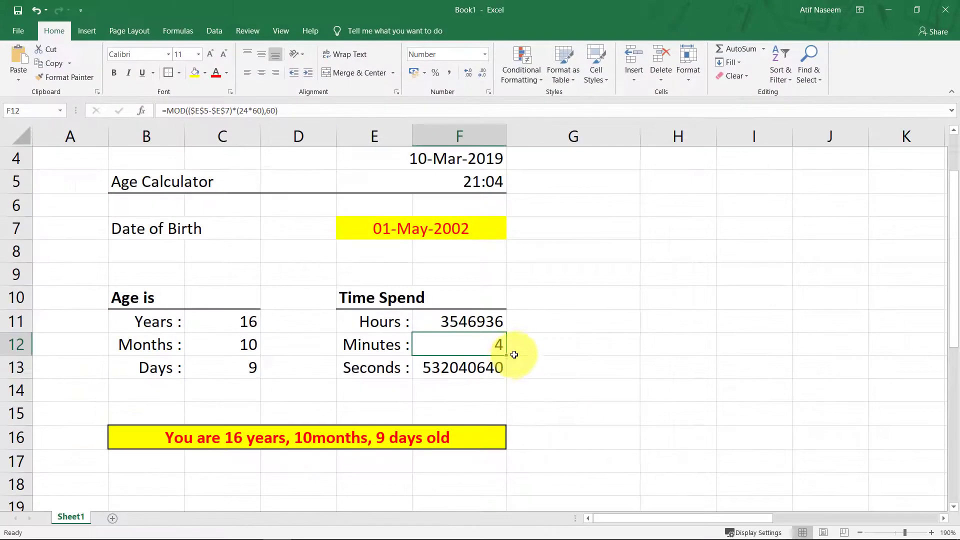
# - Wrap the Seconds formula in F13 as =MOD(($E$5-$E$7)*(24*60*60),60)
pyautogui.click(473, 368)
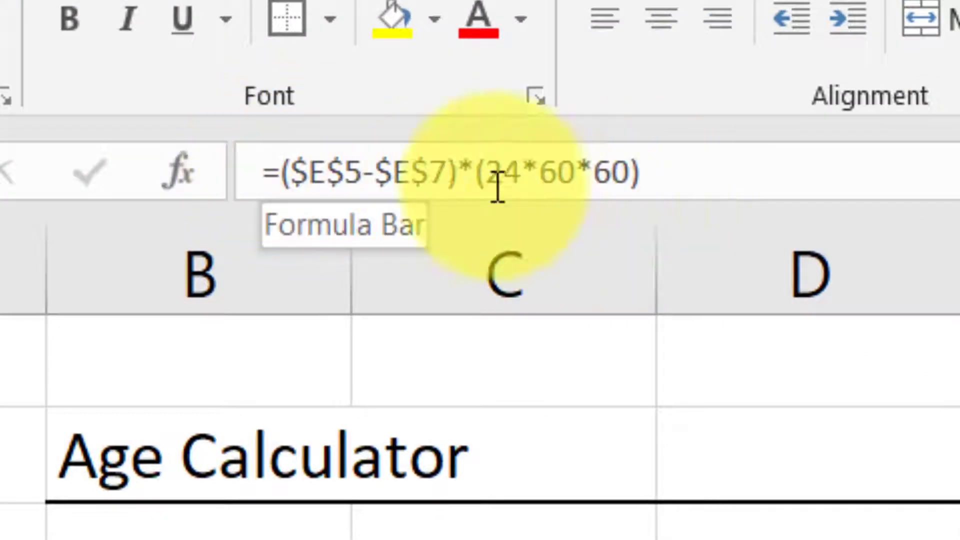
pyautogui.click(280, 173)
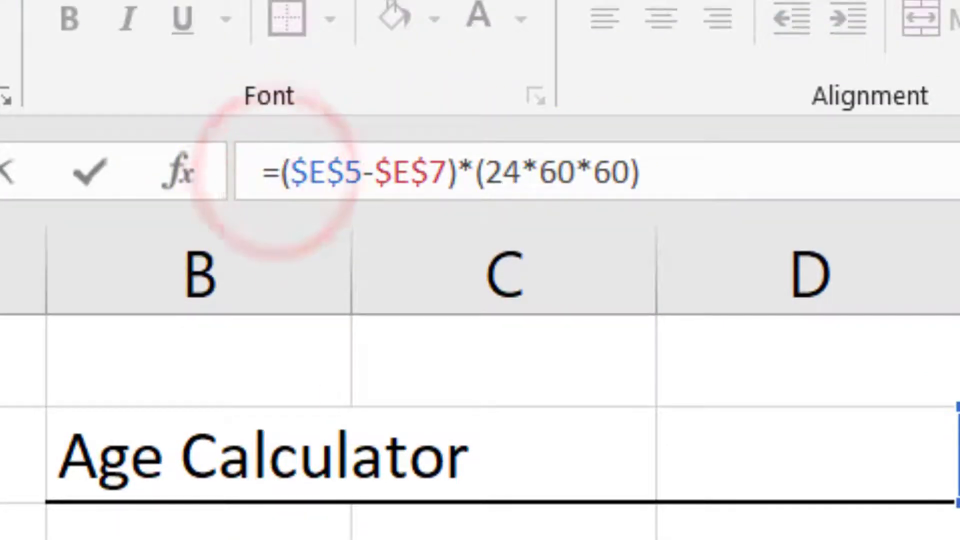
pyautogui.write('MOD(')
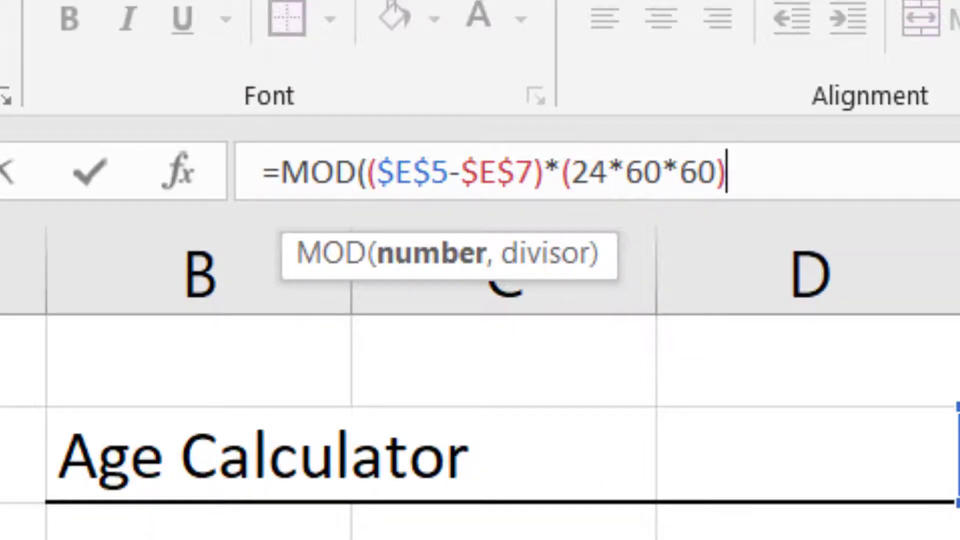
pyautogui.write(',')
pyautogui.write('60)')
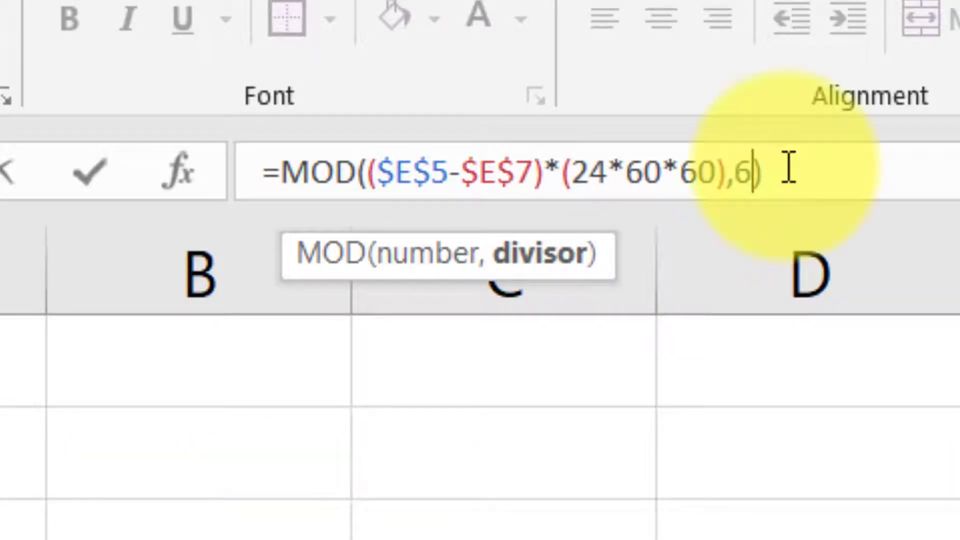
pyautogui.press('Return')
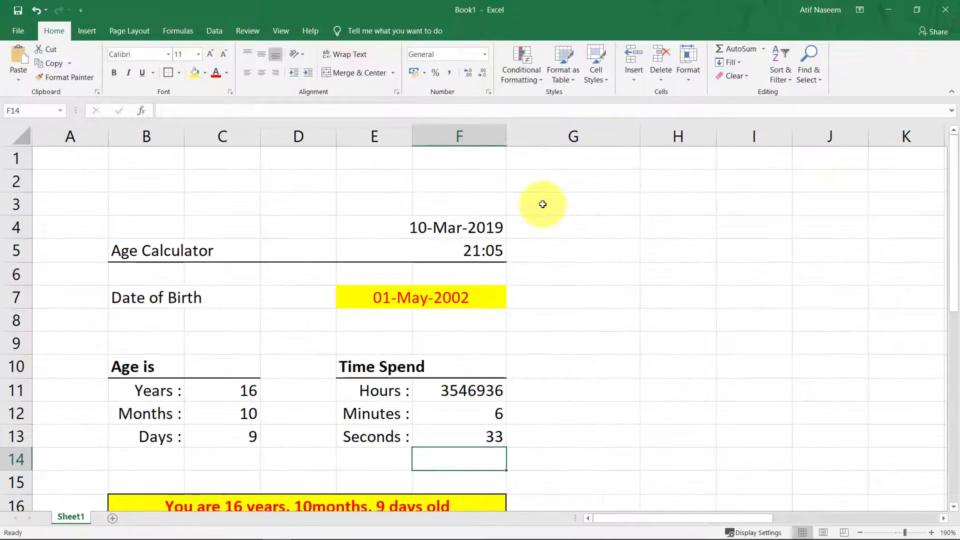
pyautogui.click(542, 204)
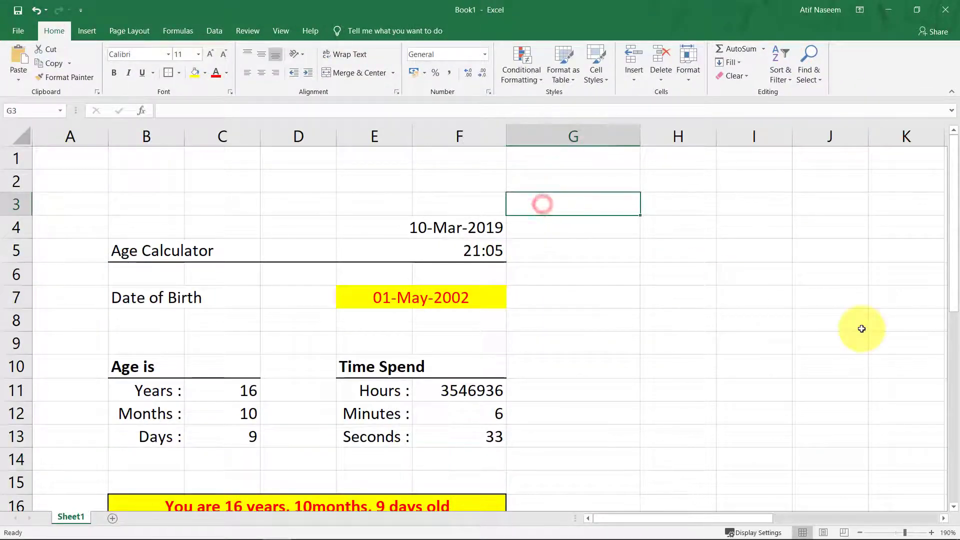
pyautogui.press('Down')
pyautogui.press('Down')
pyautogui.press('Down')
pyautogui.press('F2')
pyautogui.press('Return')
pyautogui.press('Return')
pyautogui.press('Return')
pyautogui.press('Return')
pyautogui.press('Return')
pyautogui.press('Return')
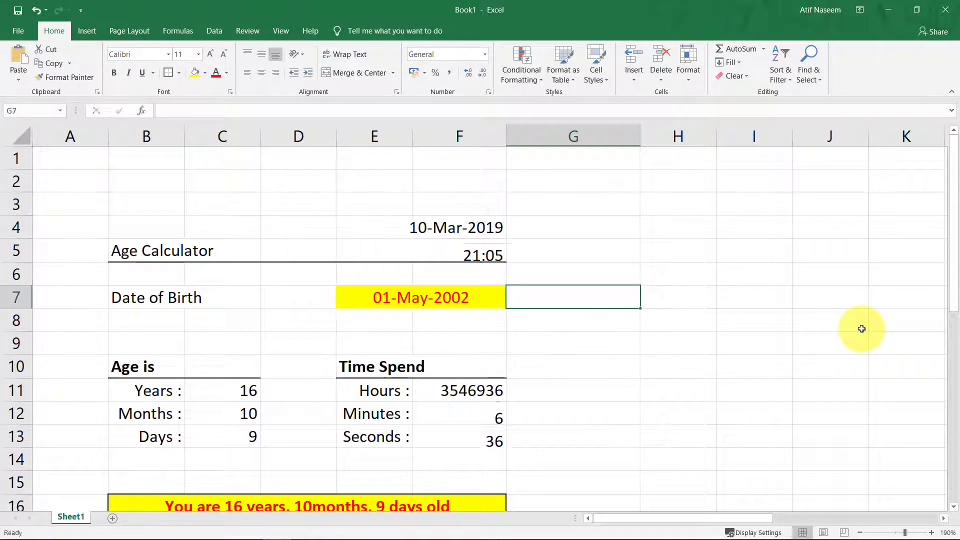
pyautogui.press('Return')
pyautogui.press('Return')
pyautogui.press('Return')
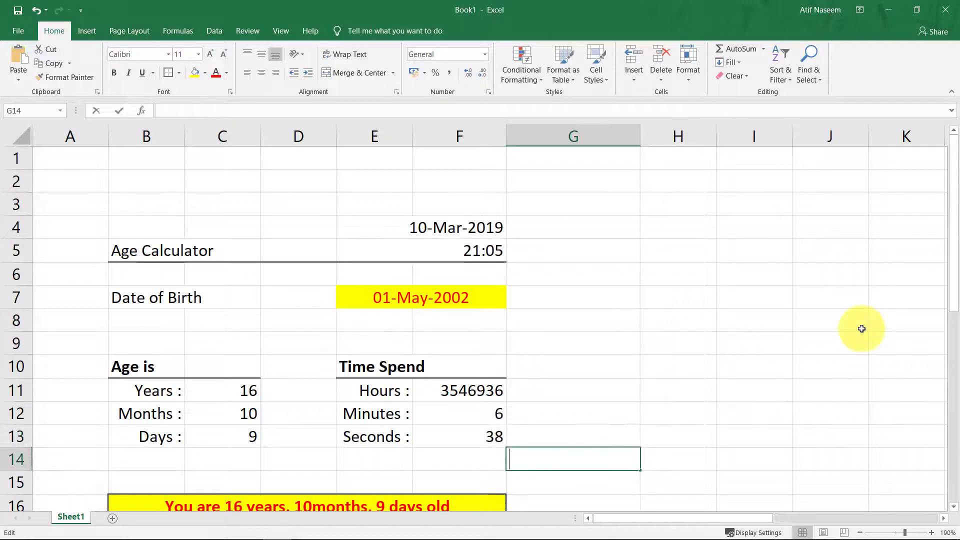
pyautogui.press('F2')
pyautogui.click(564, 168)
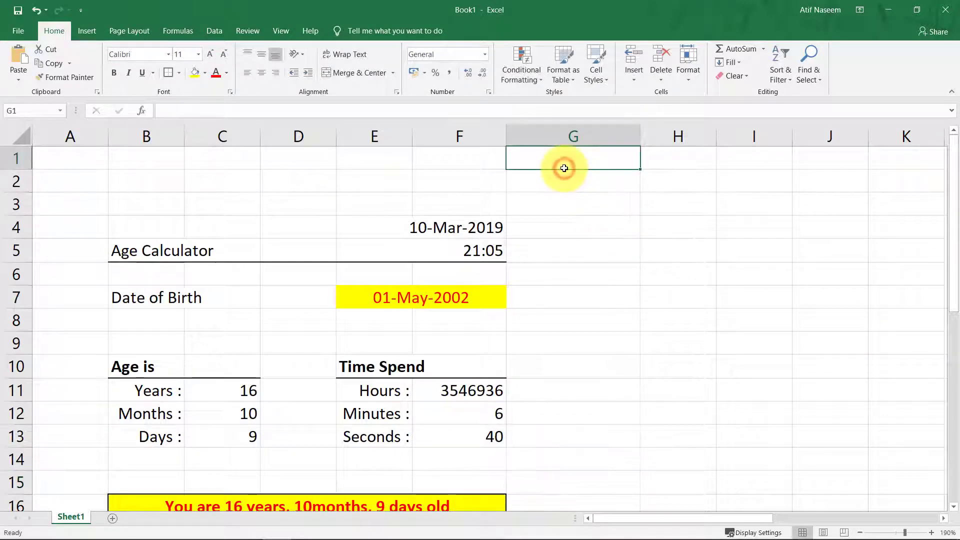
pyautogui.press('Return')
pyautogui.press('Return')
pyautogui.press('Return')
pyautogui.press('Return')
pyautogui.press('F2')
pyautogui.press('Return')
pyautogui.press('Return')
pyautogui.press('Return')
pyautogui.press('Return')
pyautogui.press('Return')
pyautogui.press('Return')
pyautogui.press('Return')
pyautogui.press('Return')
pyautogui.press('Return')
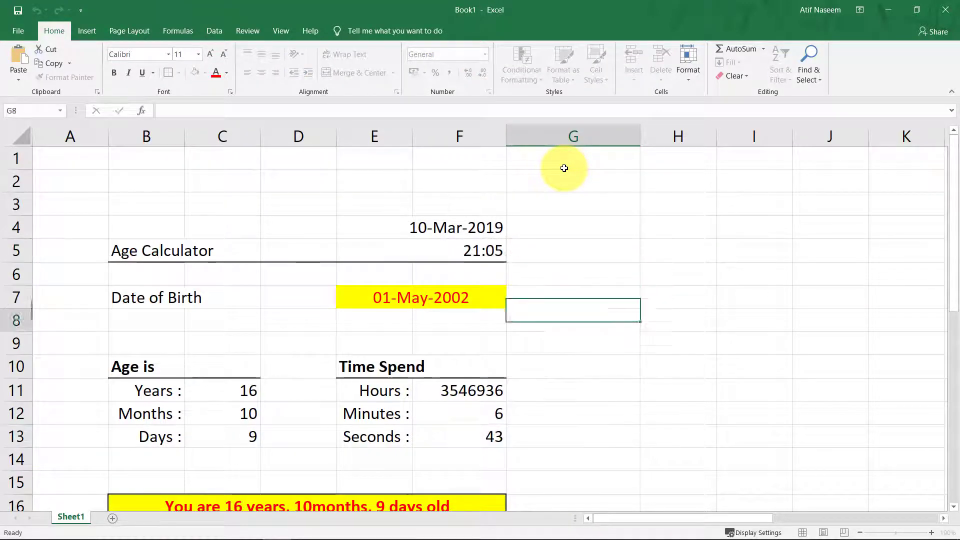
pyautogui.press('F2')
pyautogui.press('Return')
pyautogui.press('Return')
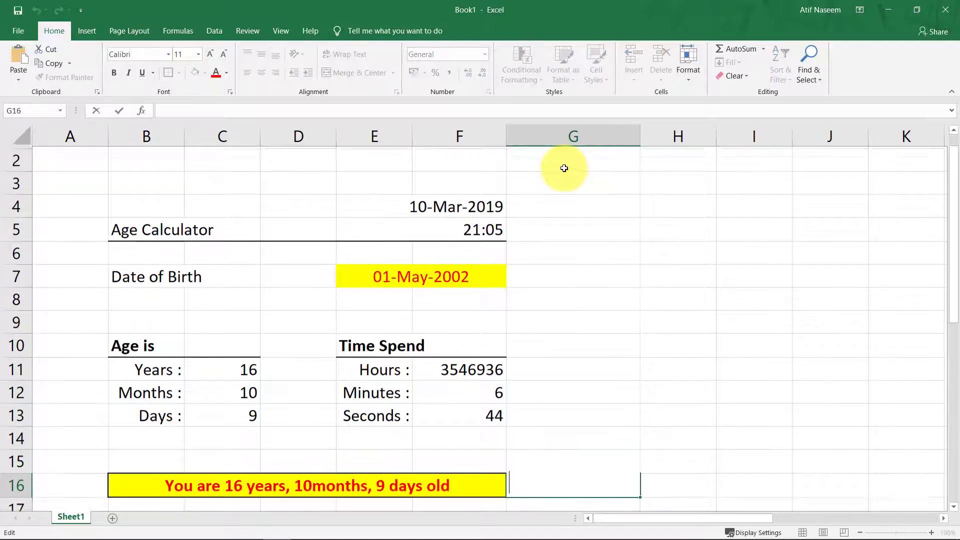
pyautogui.press('F2')
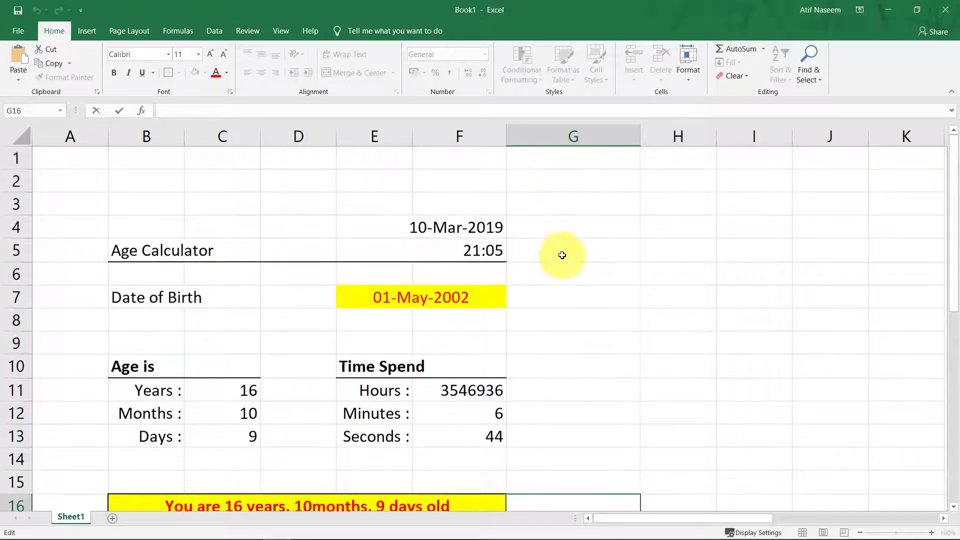
pyautogui.click(564, 163)
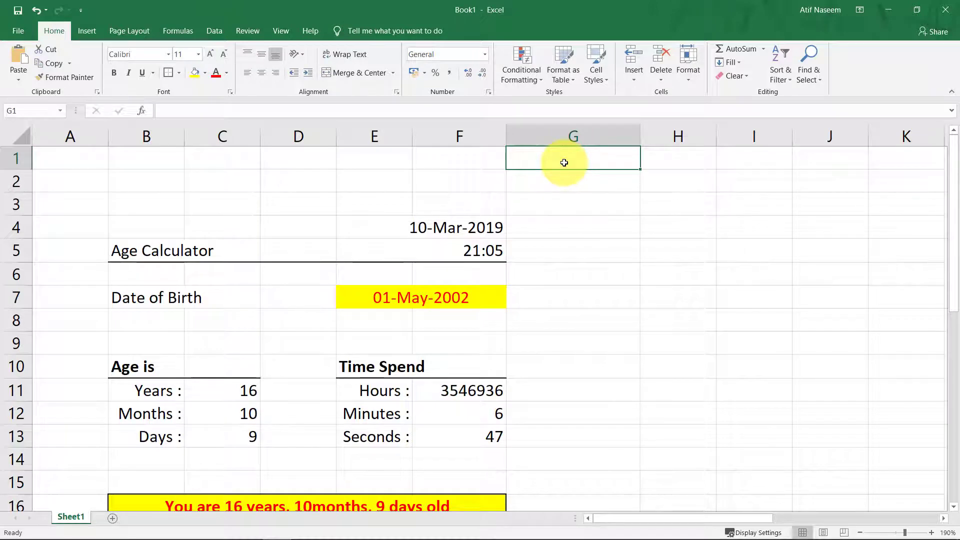
pyautogui.press('Return')
pyautogui.press('F2')
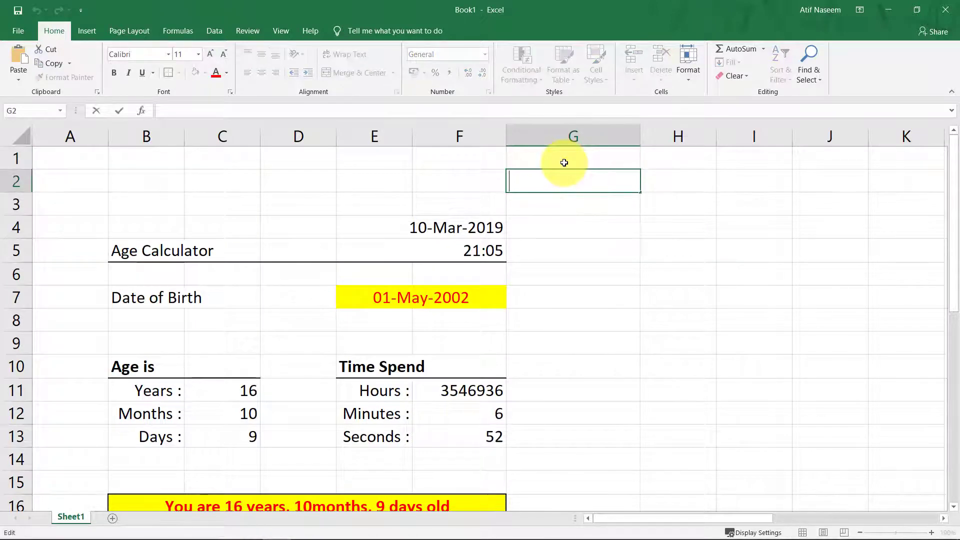
pyautogui.press('Return')
pyautogui.press('F2')
pyautogui.press('Return')
pyautogui.press('F2')
pyautogui.press('Return')
pyautogui.press('F2')
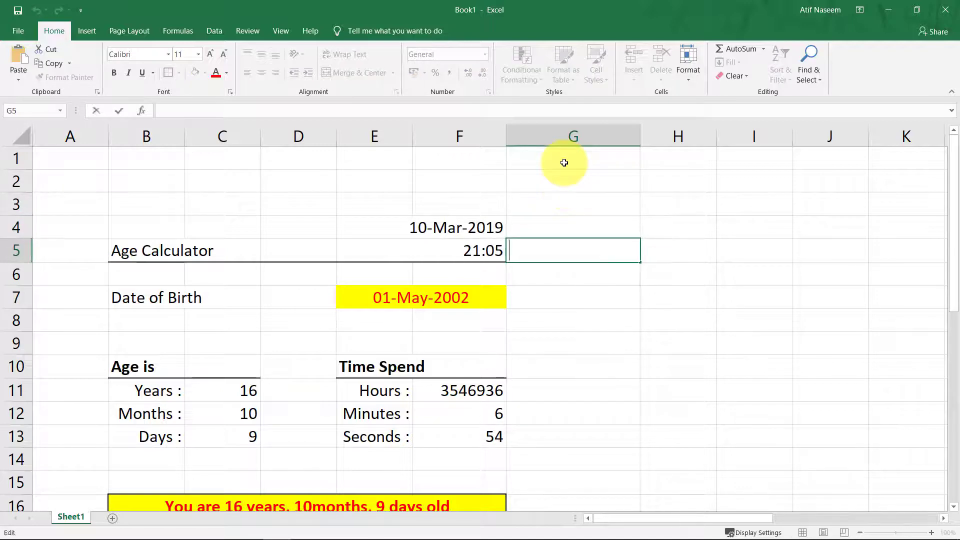
pyautogui.press('Return')
pyautogui.press('F2')
pyautogui.press('Return')
pyautogui.press('Return')
pyautogui.press('Return')
pyautogui.press('Return')
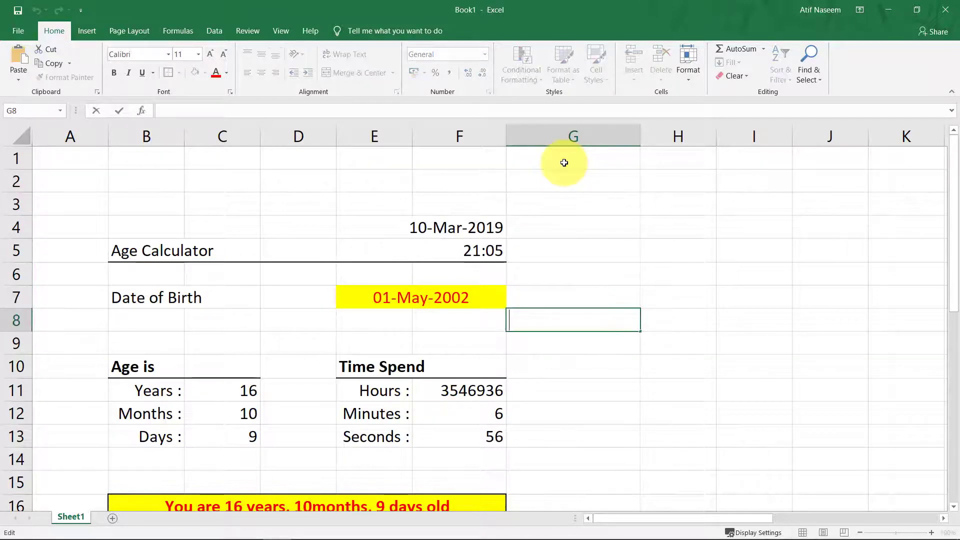
pyautogui.press('F2')
pyautogui.press('Return')
pyautogui.press('F2')
pyautogui.press('Return')
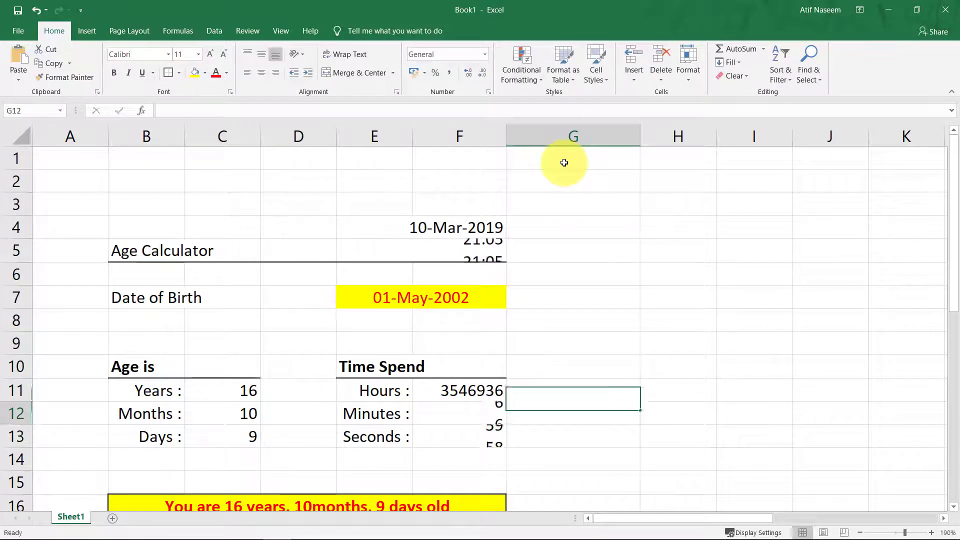
pyautogui.press('F2')
pyautogui.press('Return')
pyautogui.press('F2')
pyautogui.press('Return')
pyautogui.press('F2')
pyautogui.press('Return')
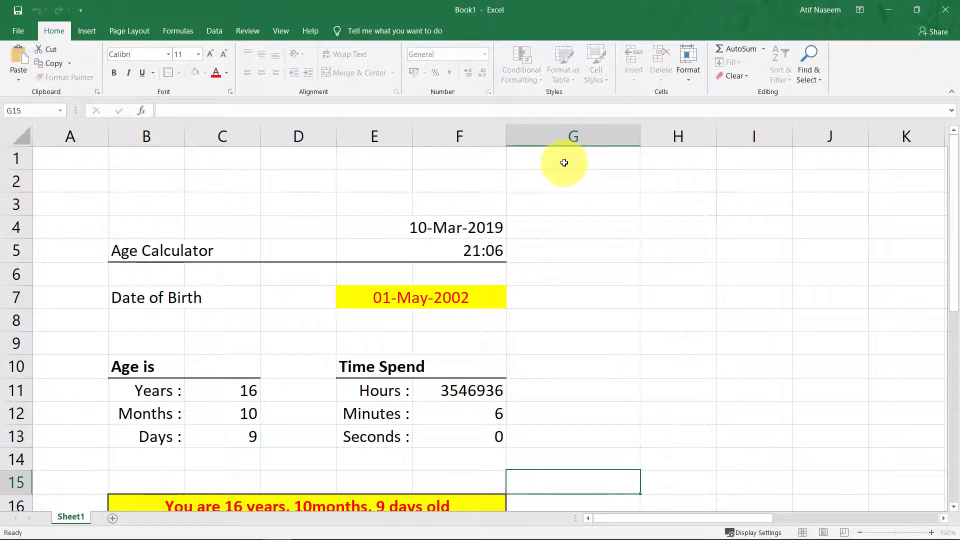
pyautogui.press('F2')
pyautogui.press('Return')
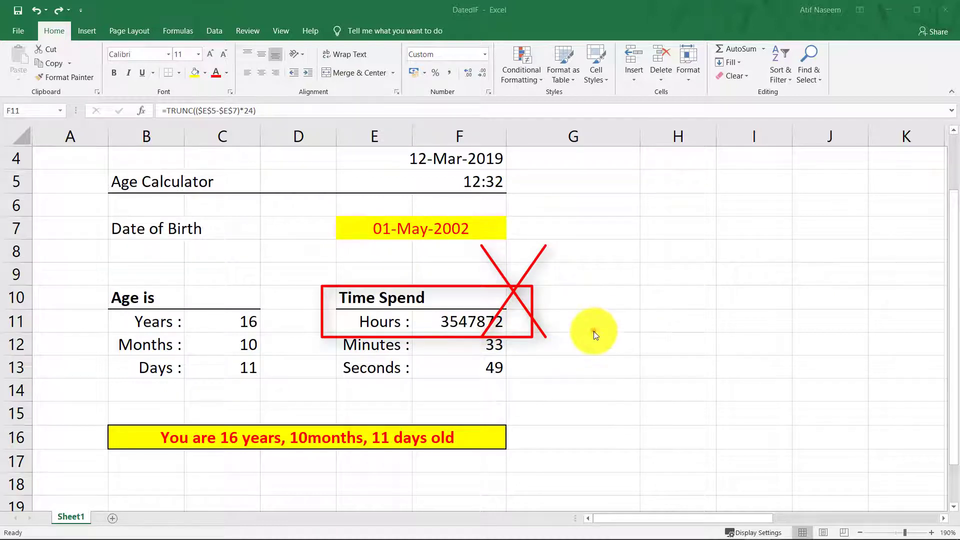
# - Enter a rough 16-years-in-hours check =16*365*24 in G9, giving 140160
pyautogui.click(595, 268)
pyautogui.write('=16*365*24')
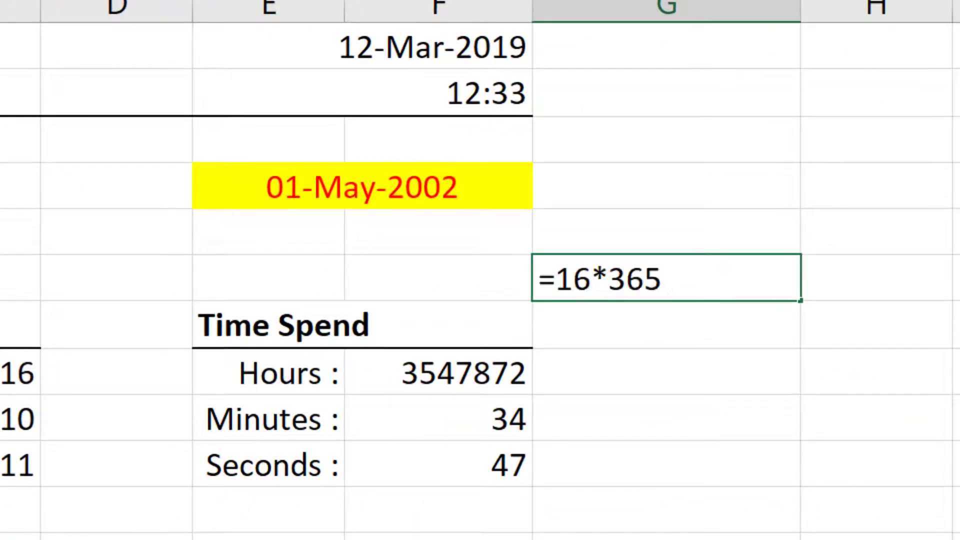
pyautogui.press('Return')
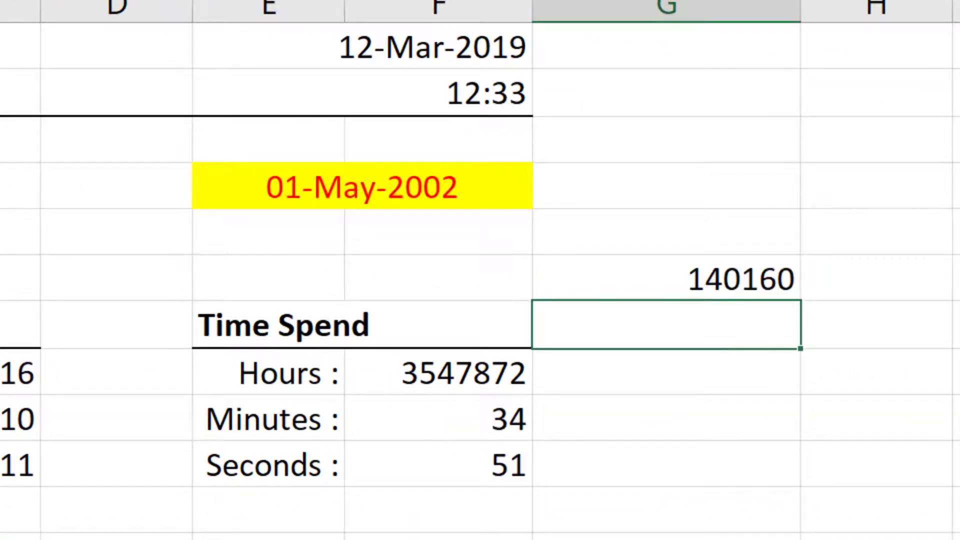
pyautogui.click(673, 285)
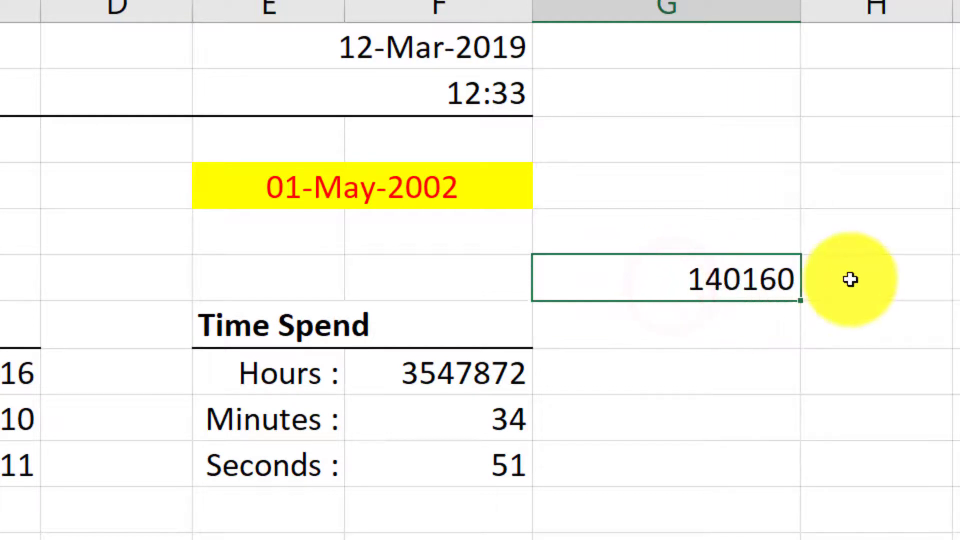
# - Rewrite the Hours cell F11 as =E5-E7, now showing 147828
pyautogui.click(466, 374)
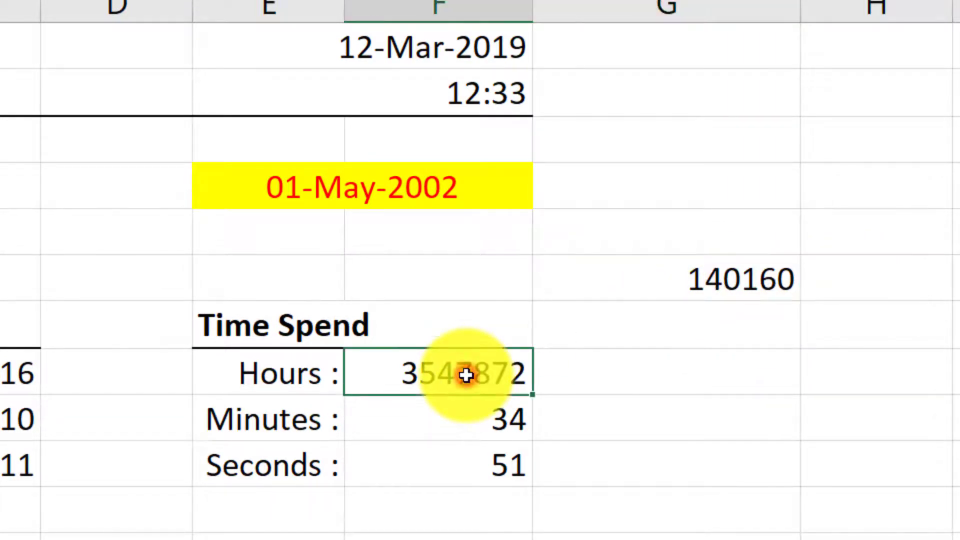
pyautogui.write('=')
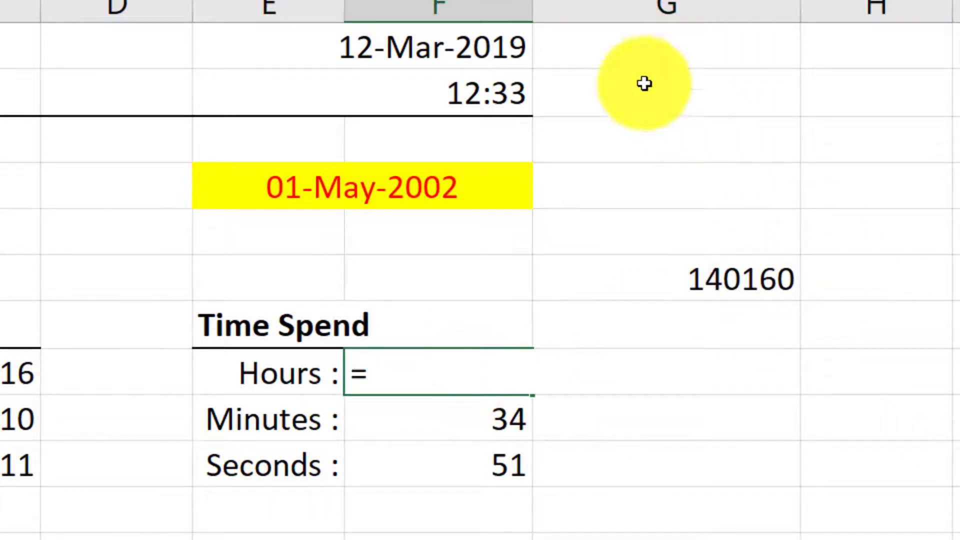
pyautogui.click(467, 87)
pyautogui.write('-')
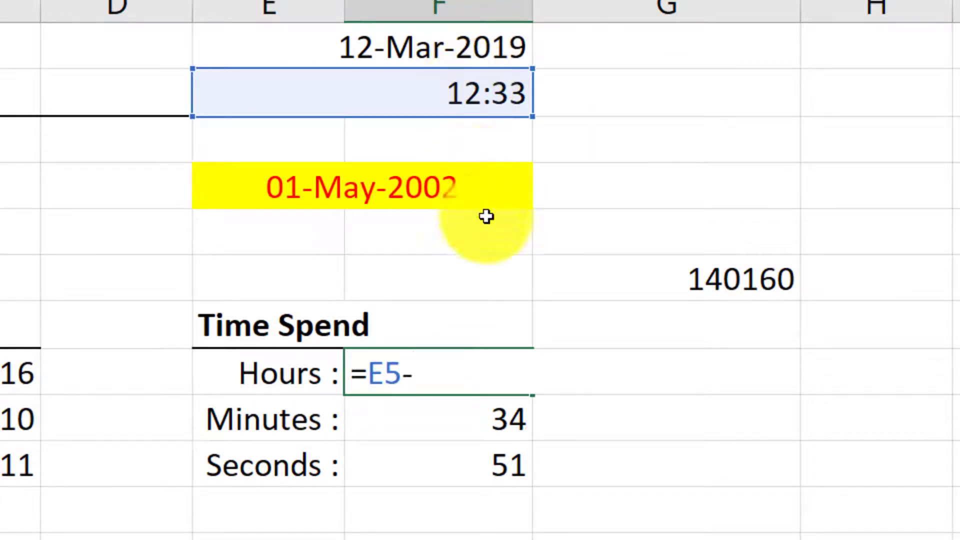
pyautogui.click(482, 175)
pyautogui.press('Return')
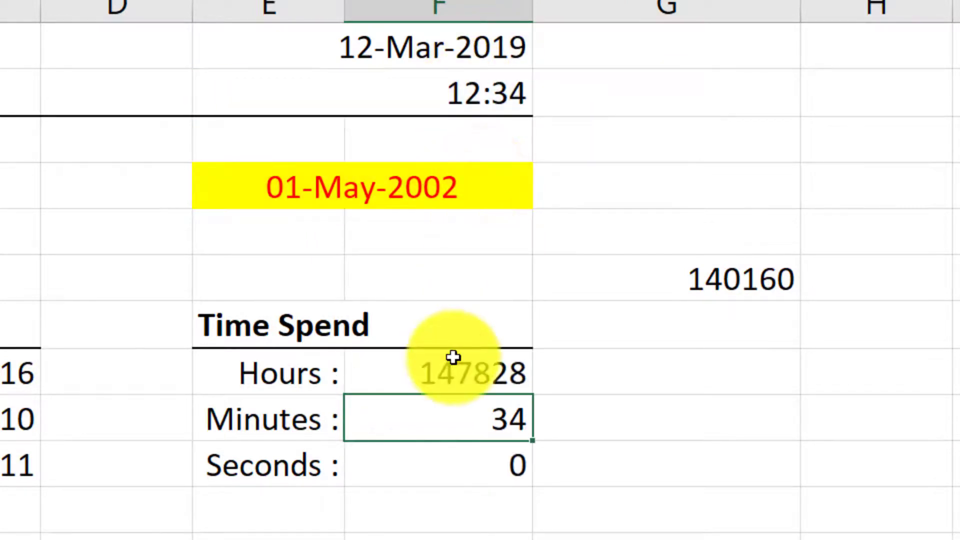
pyautogui.click(445, 379)
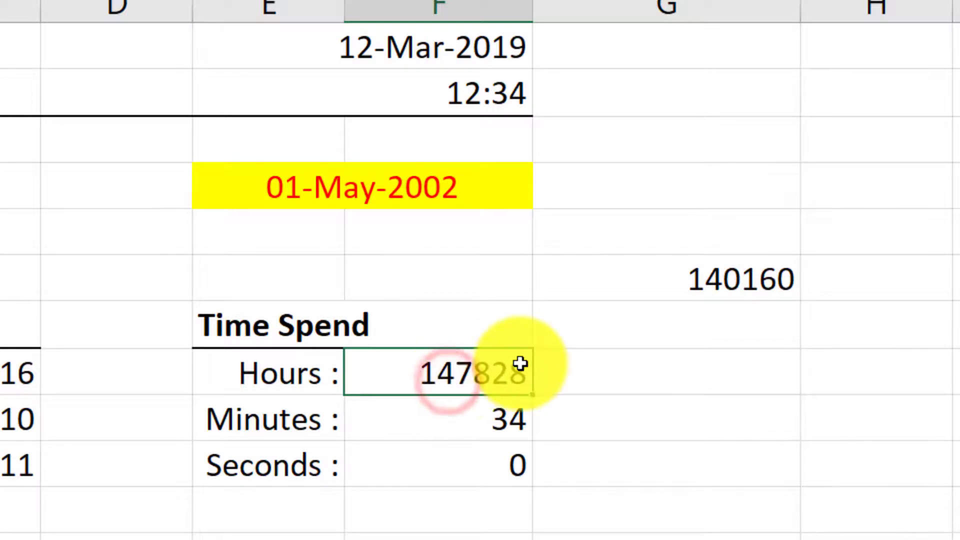
pyautogui.click(716, 328)
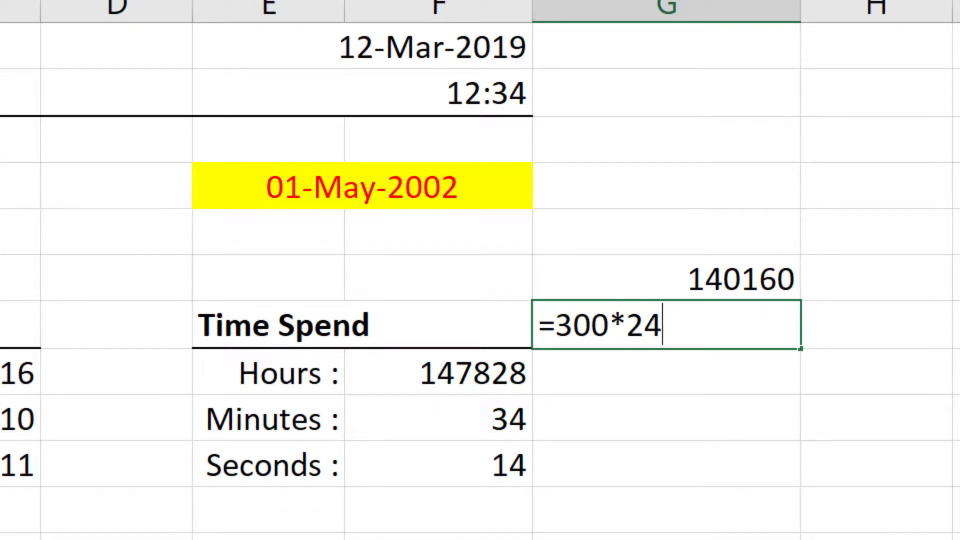
# - Add a 300-day check =300*24 (7200) in G10, then clear both check cells G9:G10
pyautogui.write('=300*24')
pyautogui.press('Return')
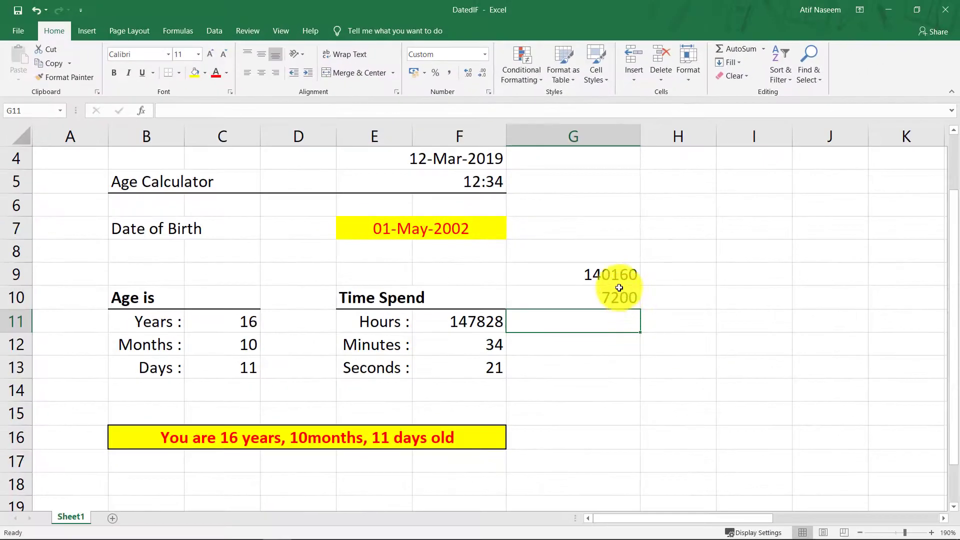
pyautogui.moveTo(605, 273); pyautogui.dragTo(600, 296)
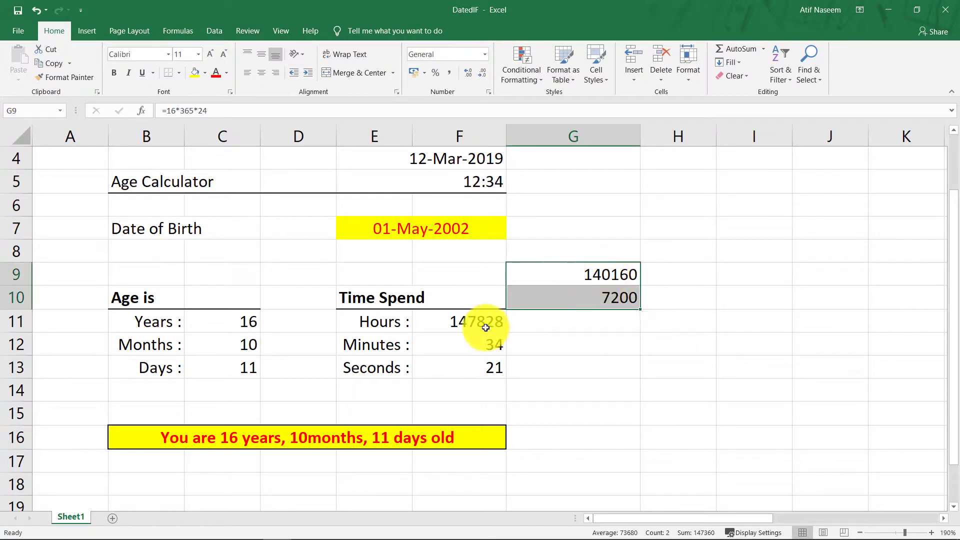
pyautogui.press('Delete')
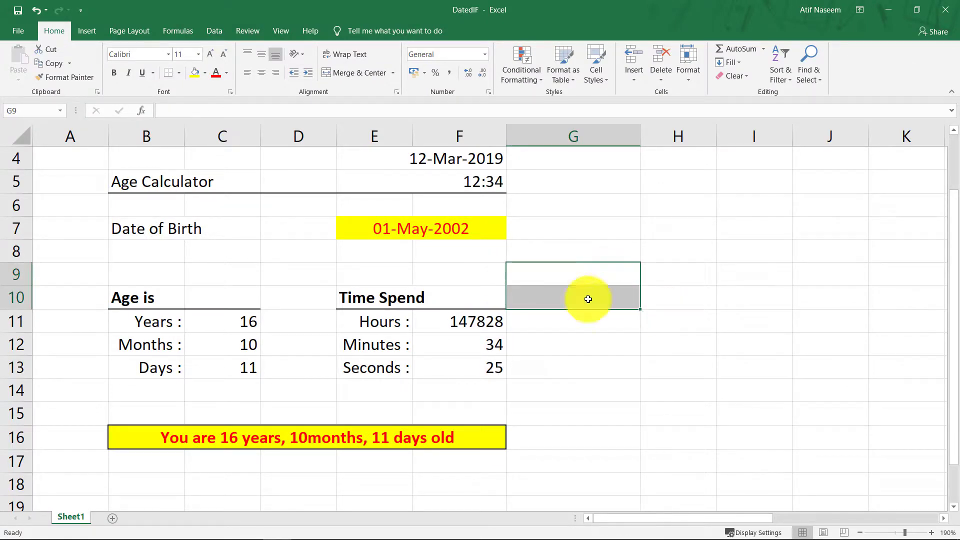
# - Re-confirm the Hours formula in F11, which still reads 147828
pyautogui.click(469, 321)
pyautogui.click(211, 108)
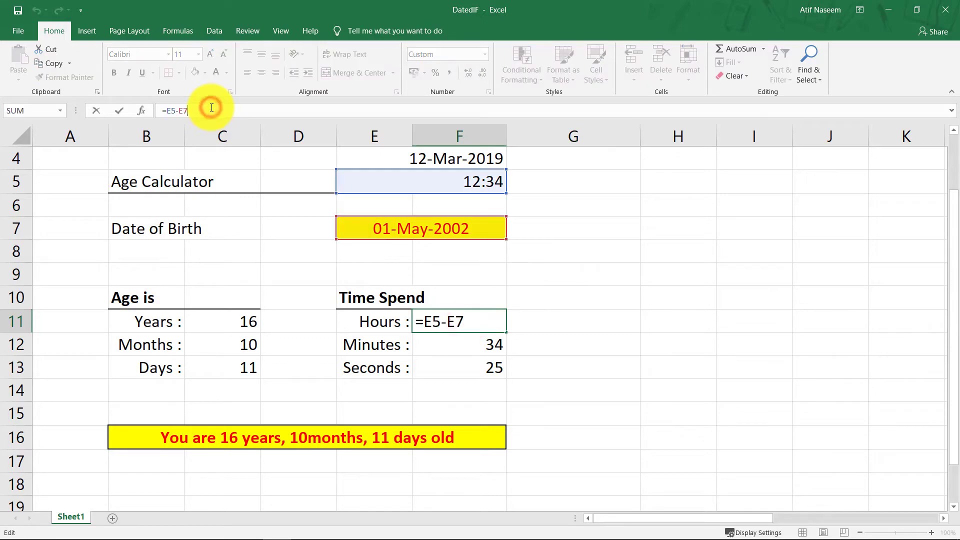
pyautogui.press('Return')
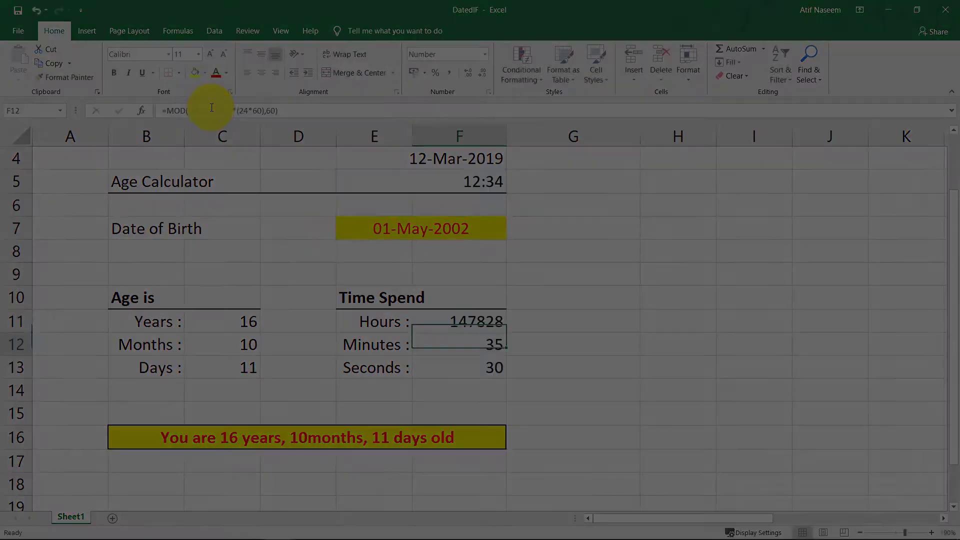